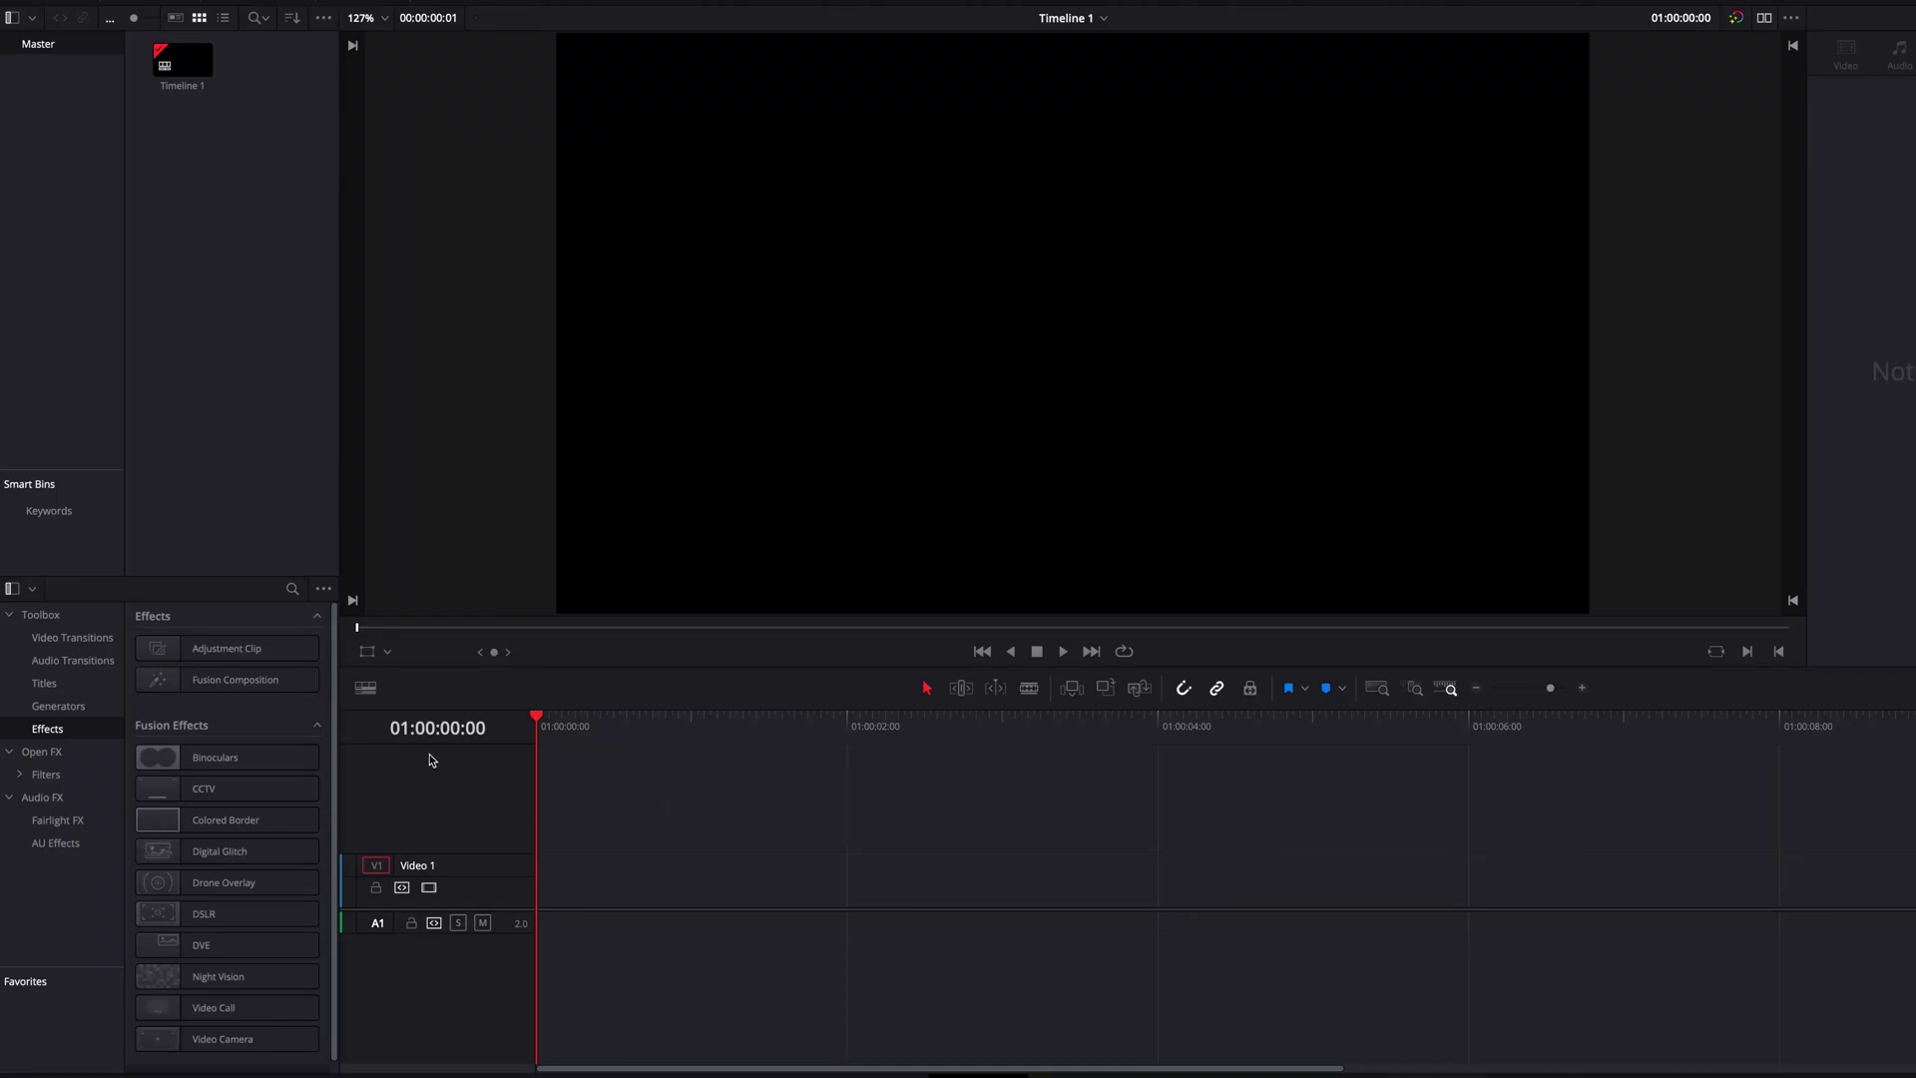
Add a Fusion Composition and wire Background1 and Text1 through Merge1 into MediaOut1.
drag(236, 680, 589, 890)
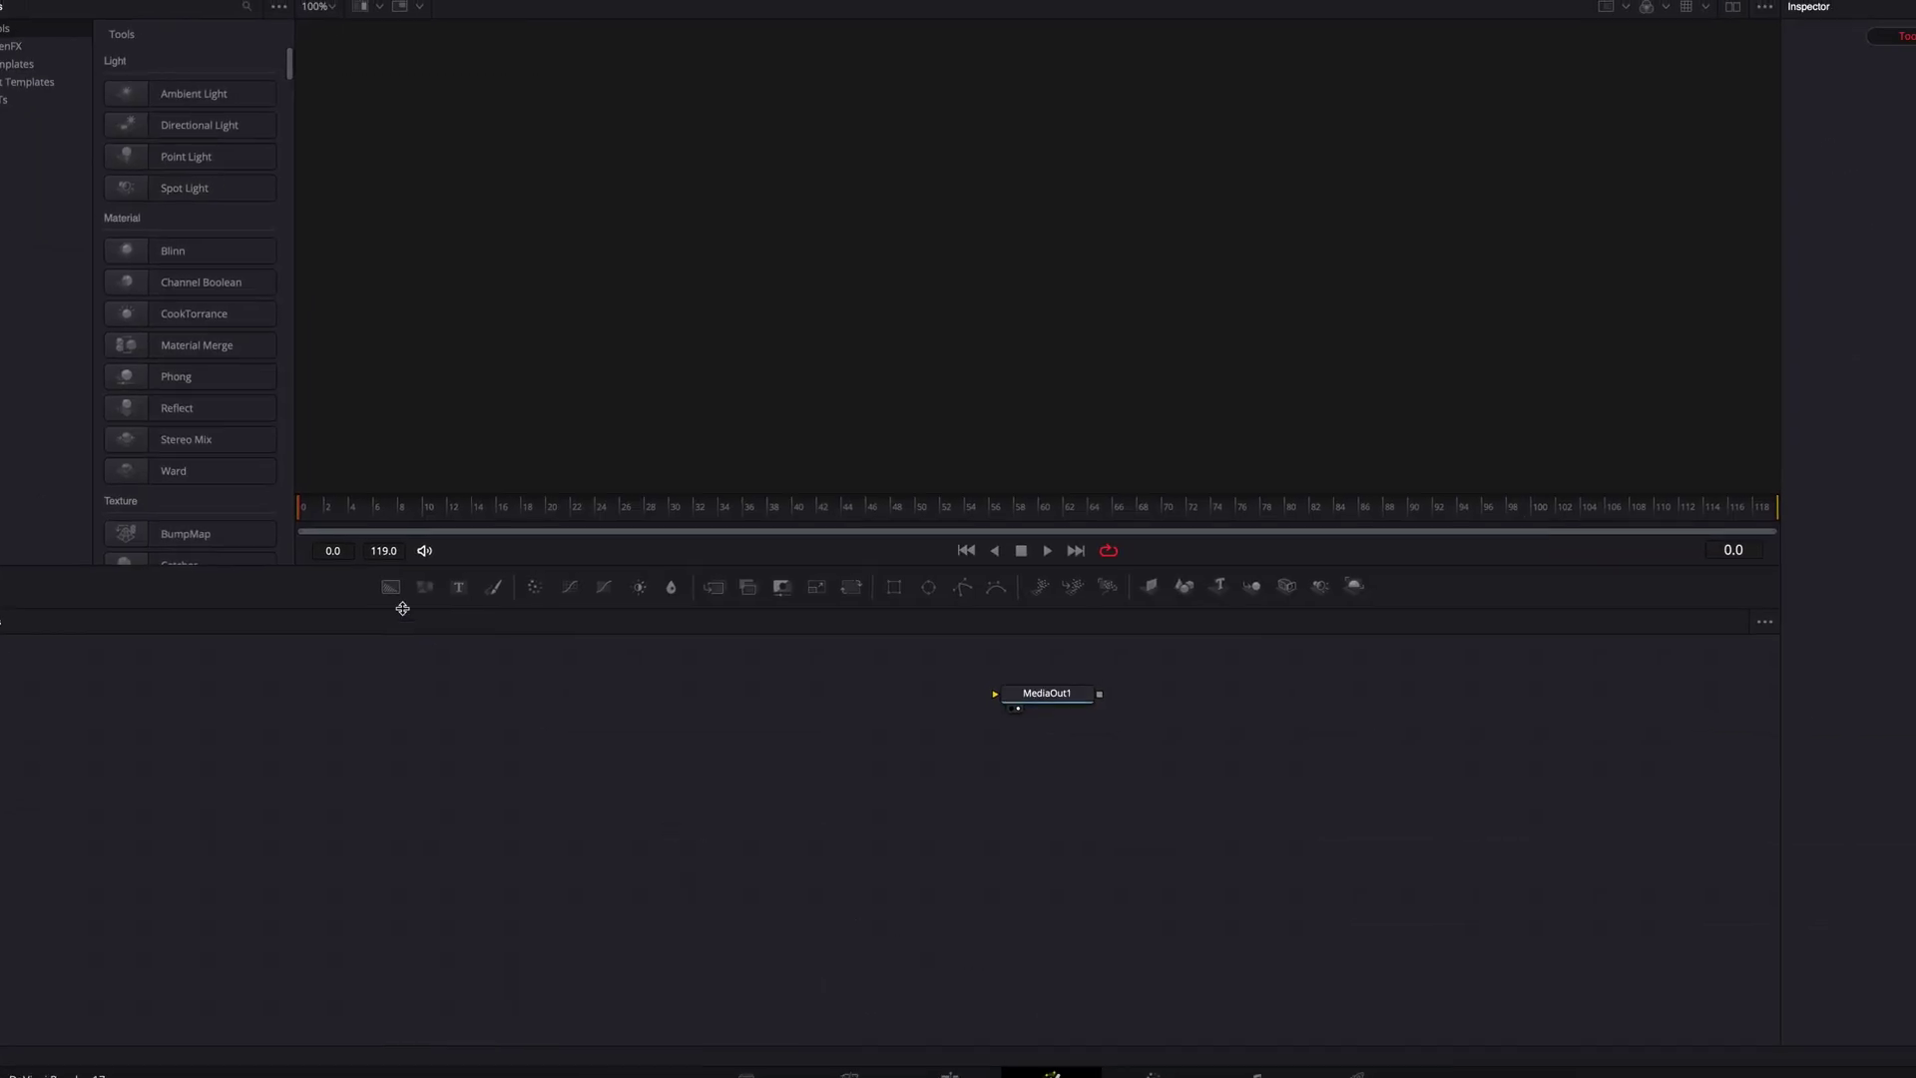
drag(402, 608, 567, 751)
drag(427, 600, 575, 810)
drag(618, 735, 625, 806)
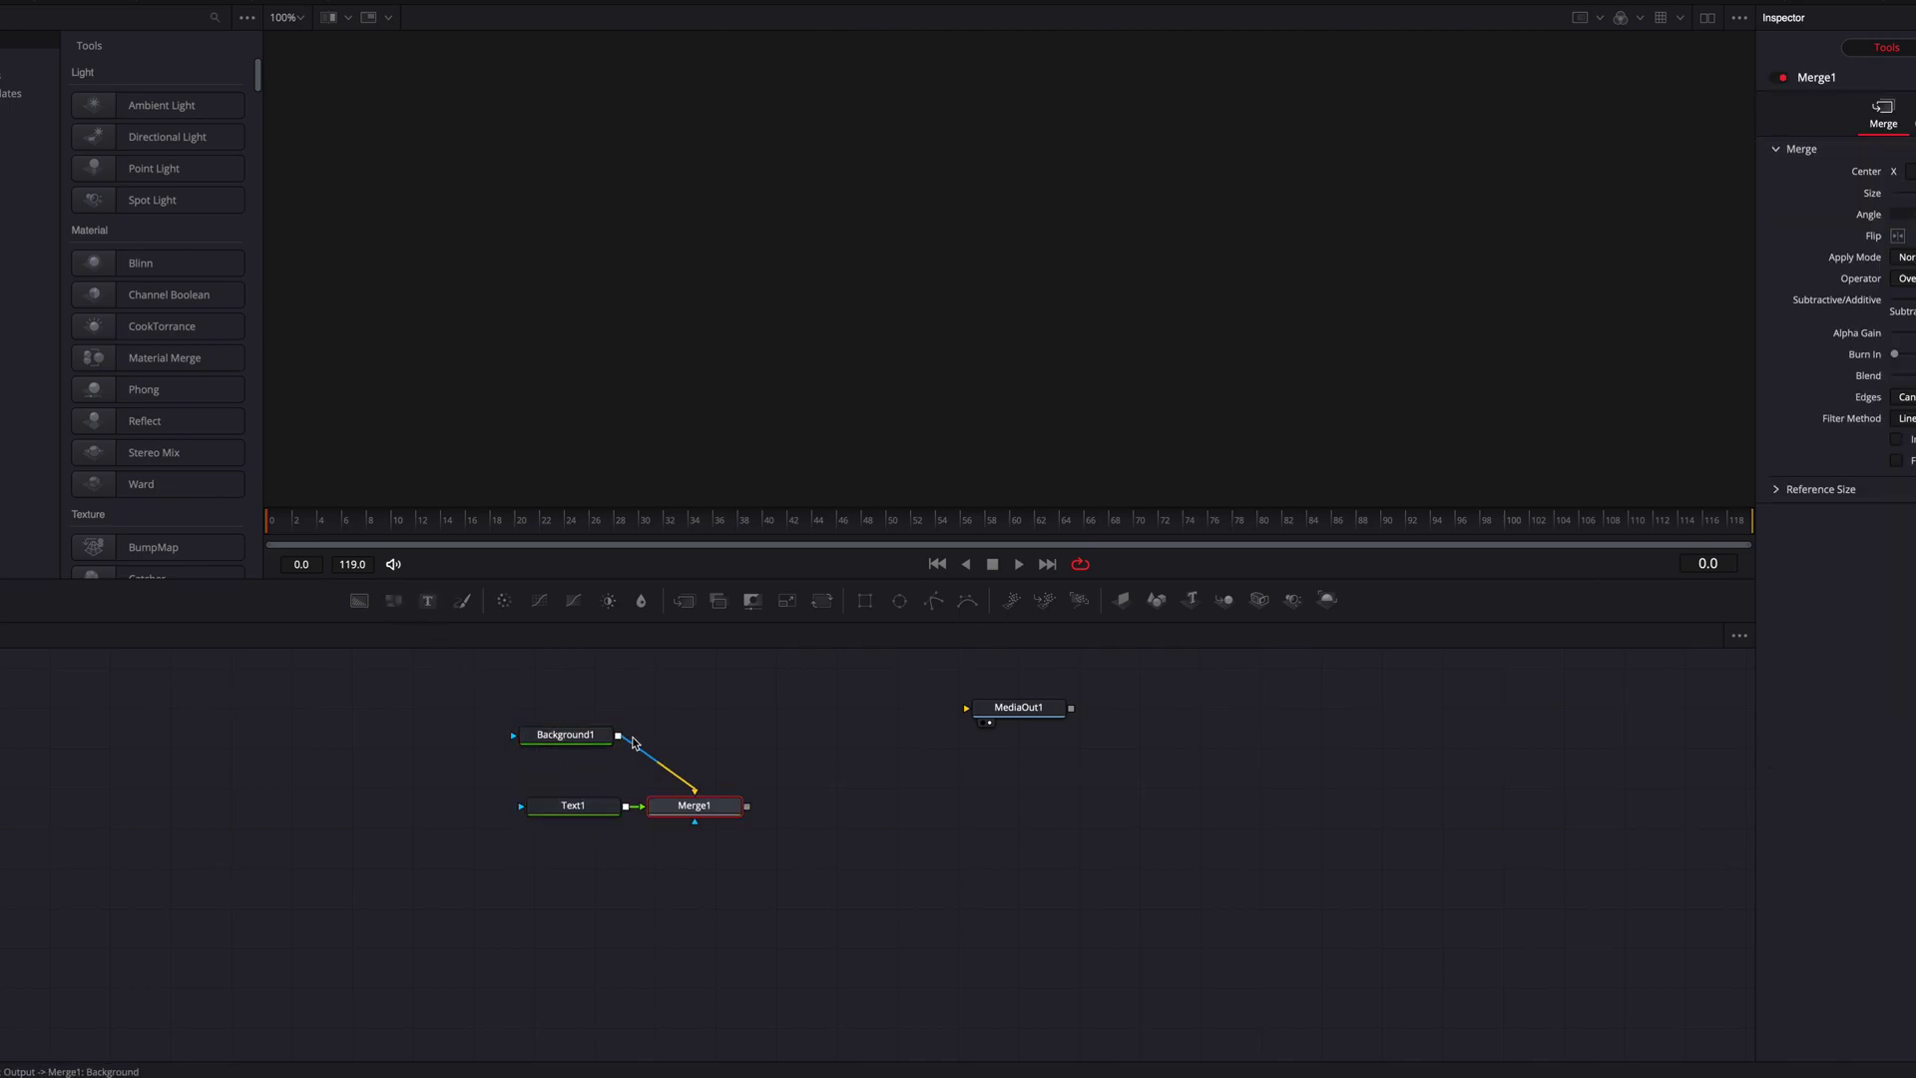
drag(746, 806, 1179, 798)
Enter 'Just Like This and That' as the Text1 text.
click(573, 806)
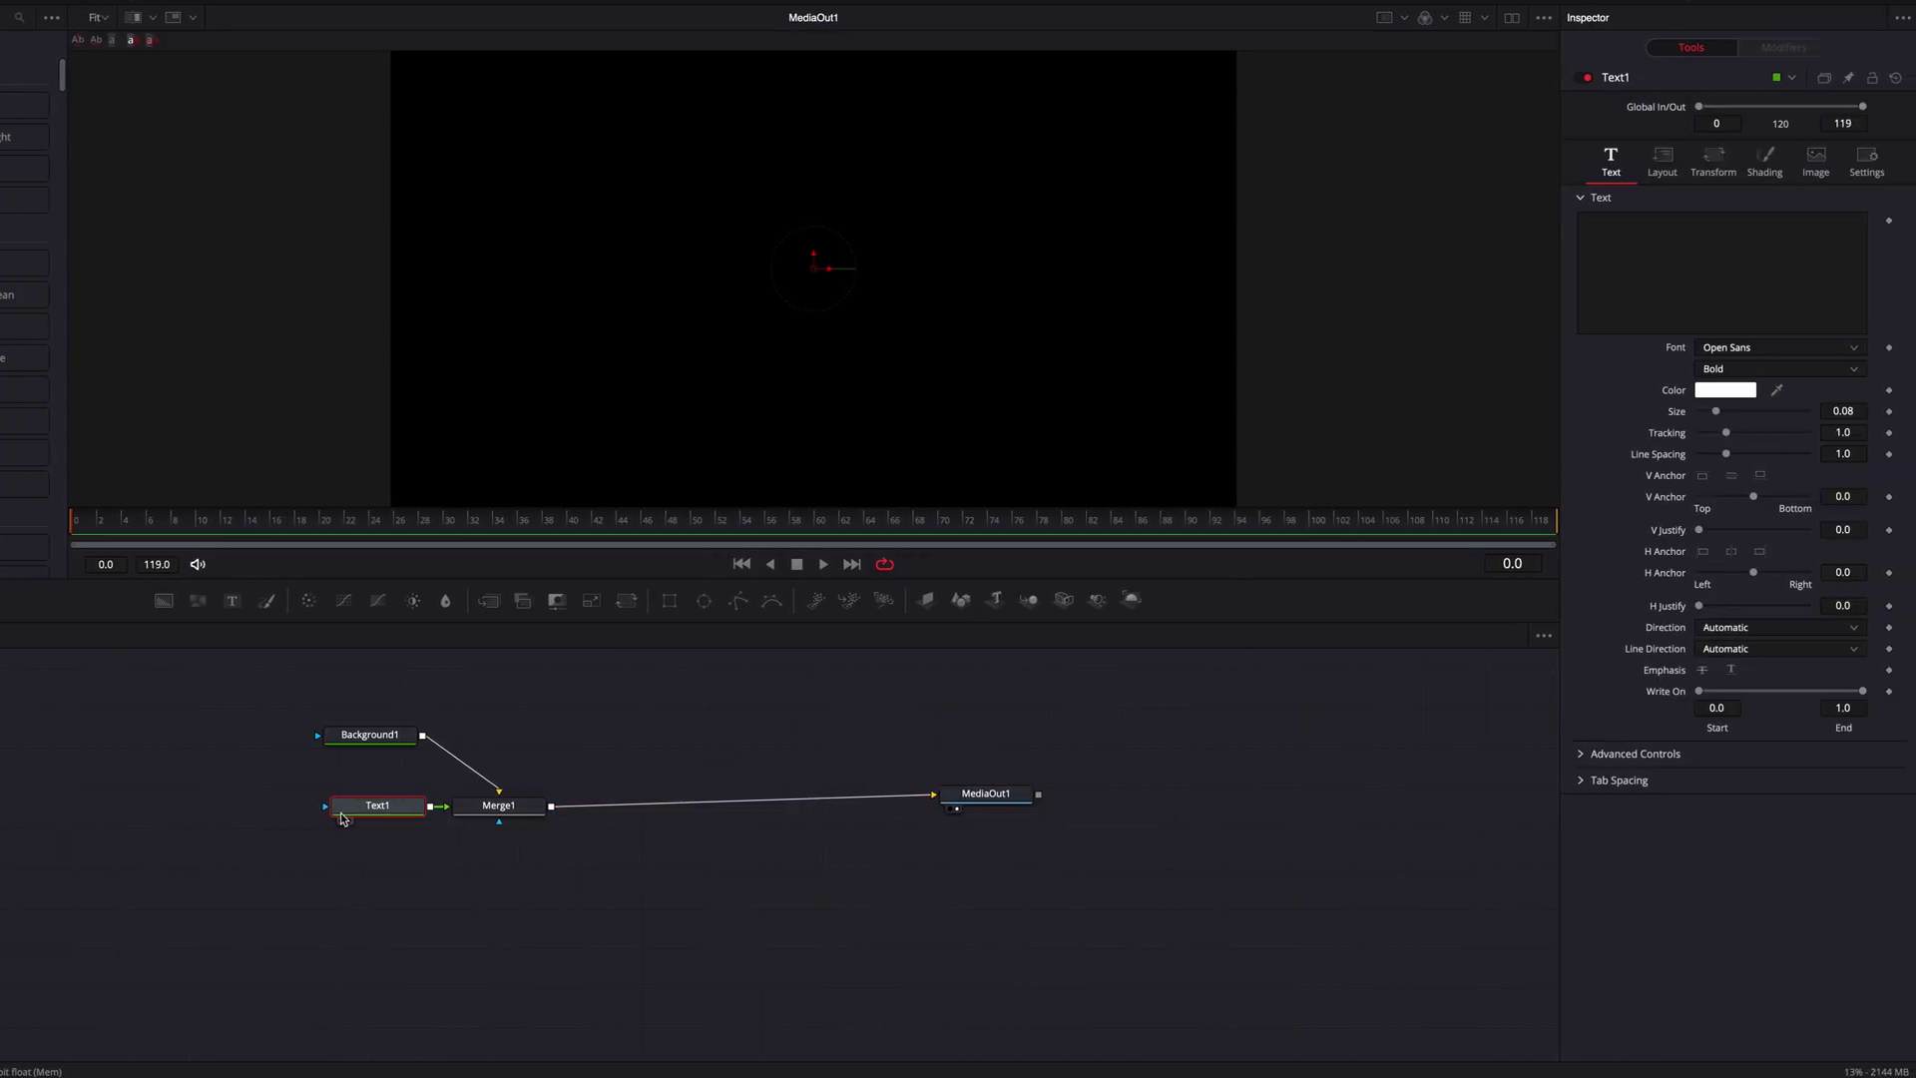
click(1616, 251)
text(Just Like This and )
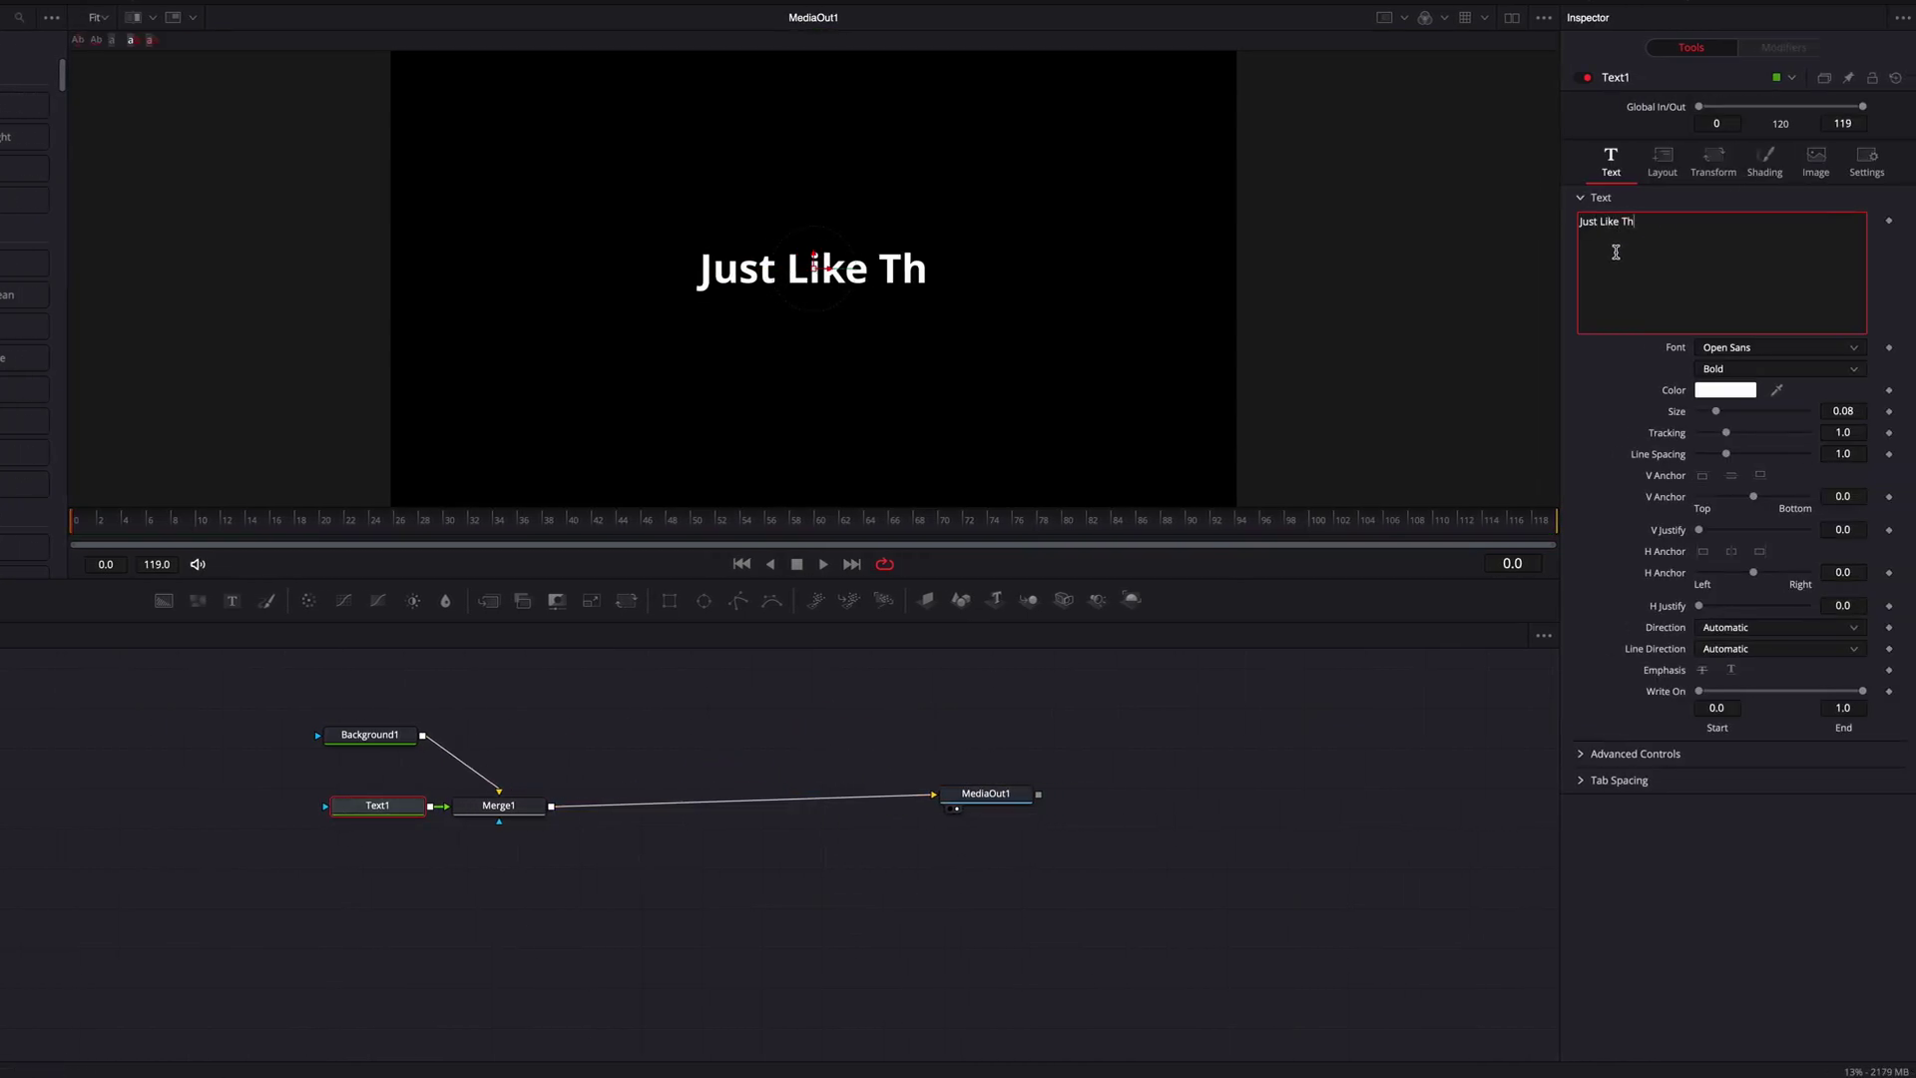
text(That)
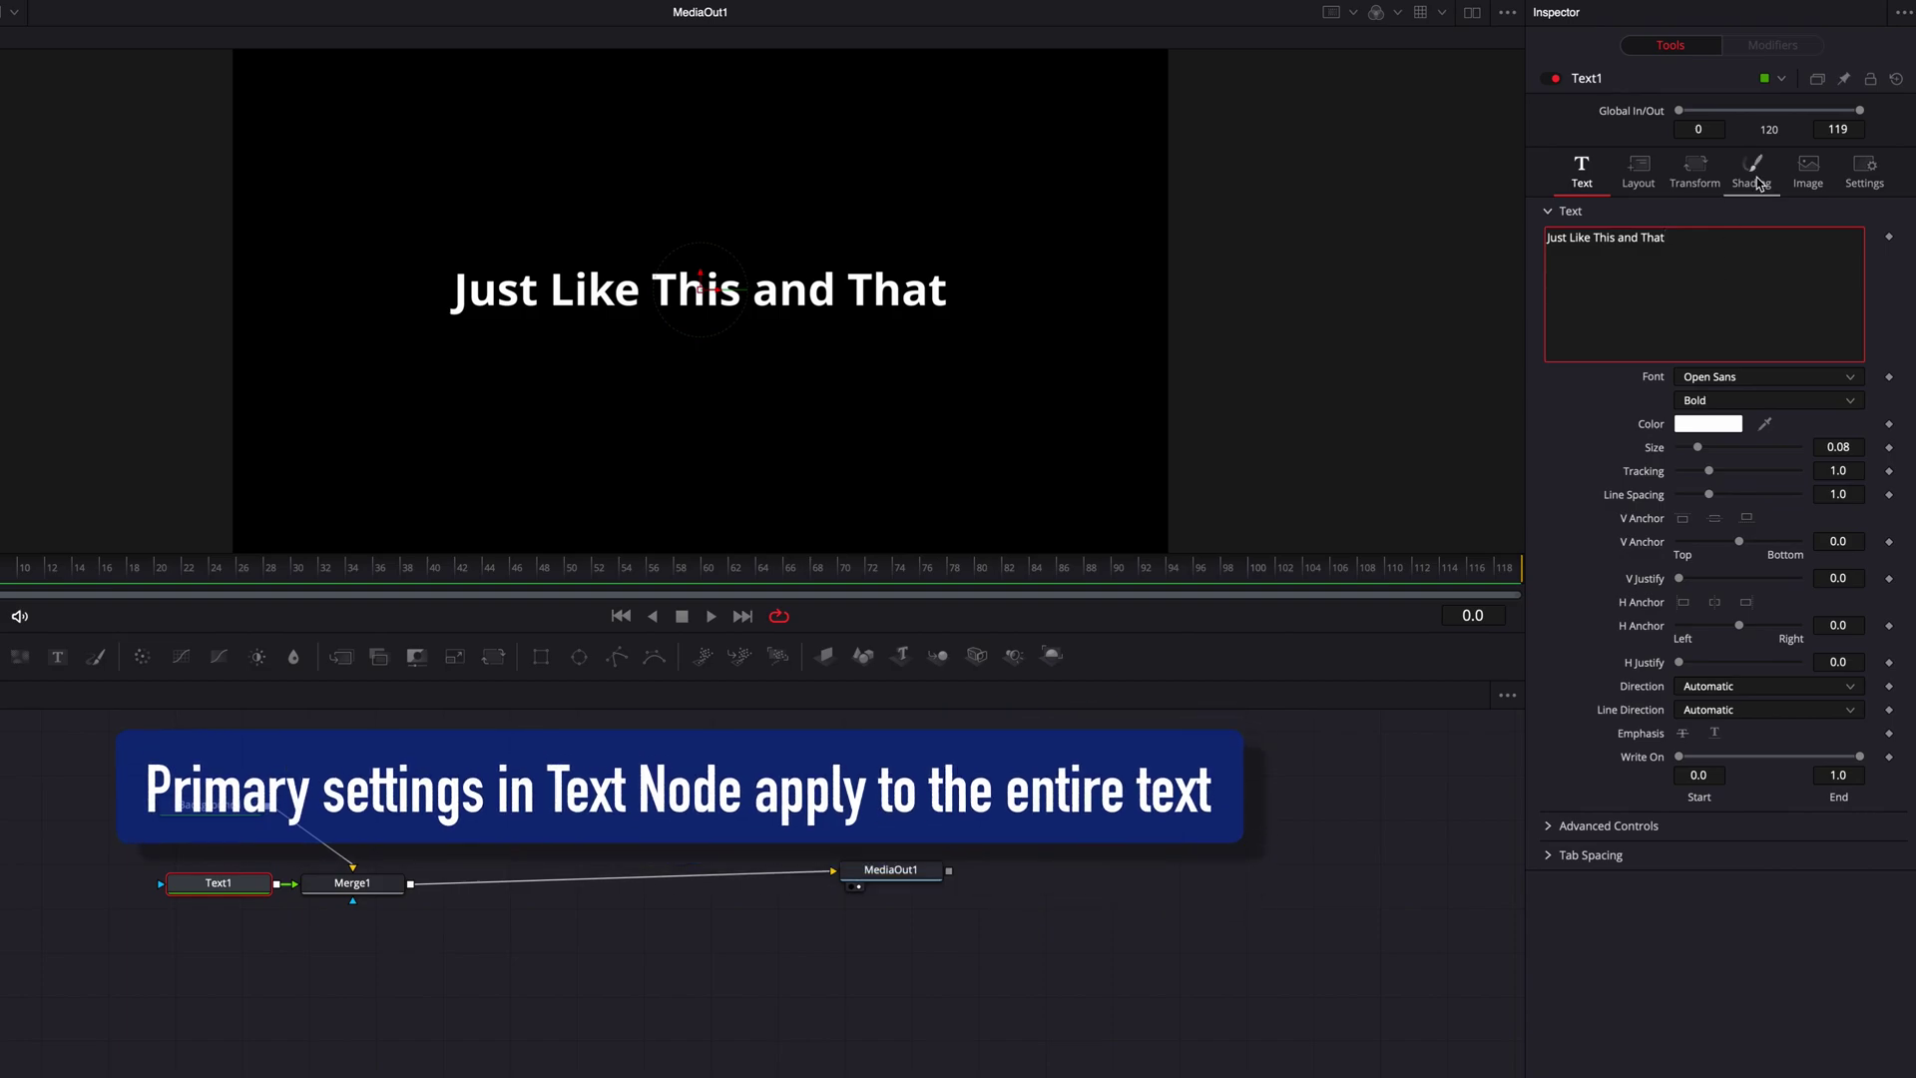
Try a red fill and a larger size of about 0.14 on the whole text.
click(1753, 172)
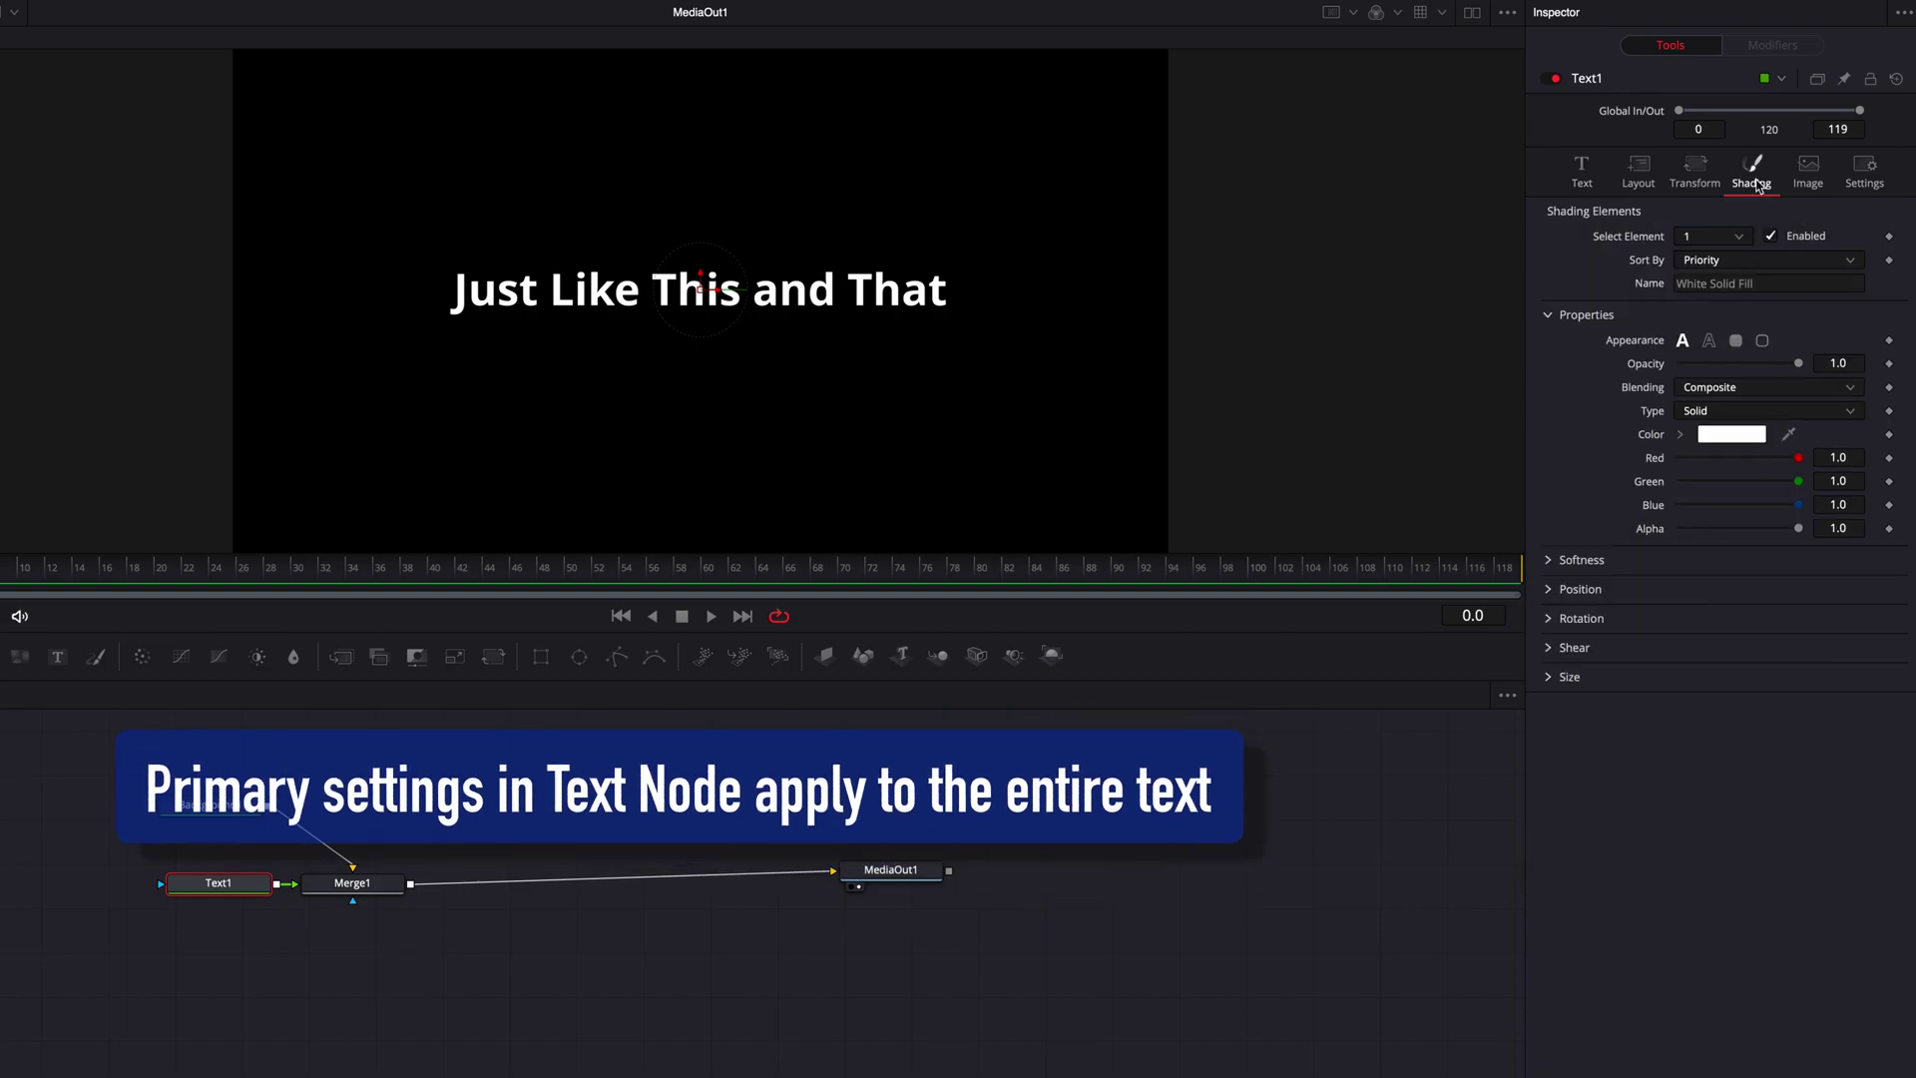
click(1697, 439)
click(1832, 454)
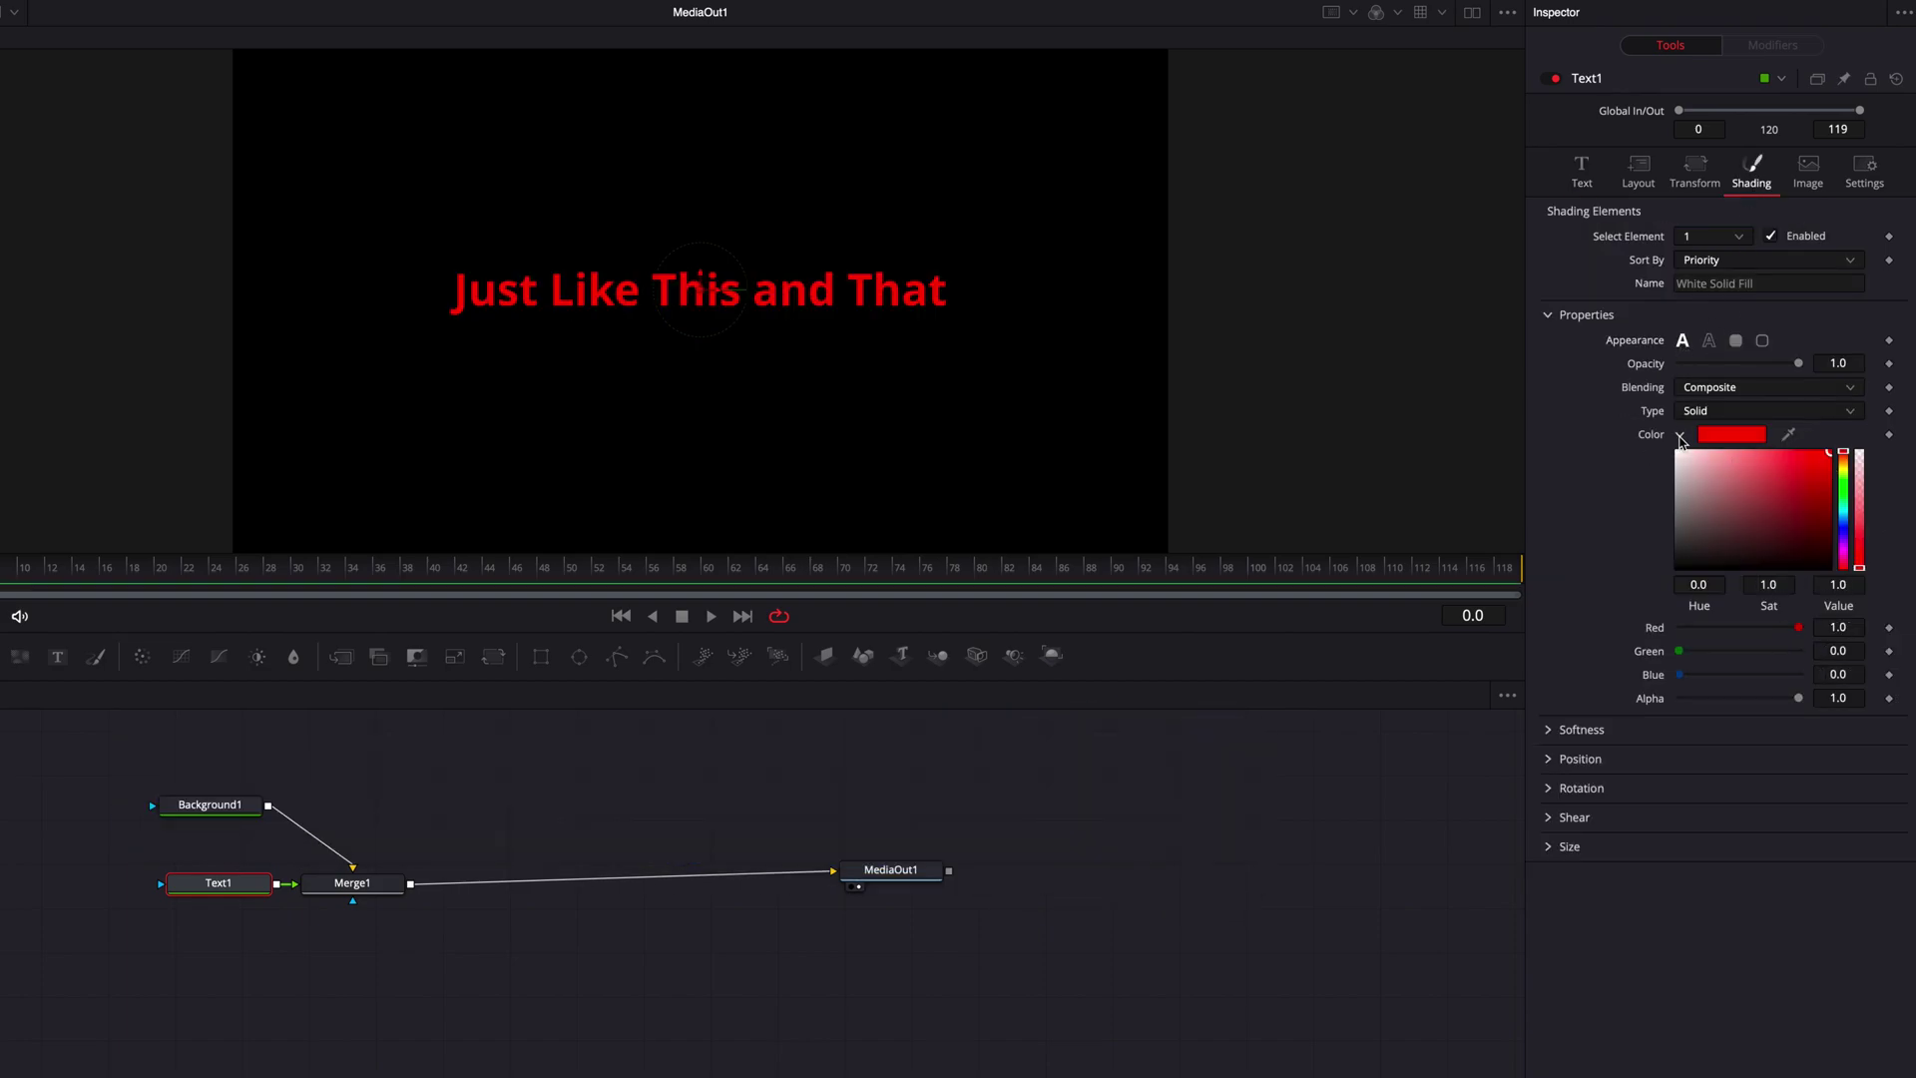
click(1683, 436)
click(1582, 169)
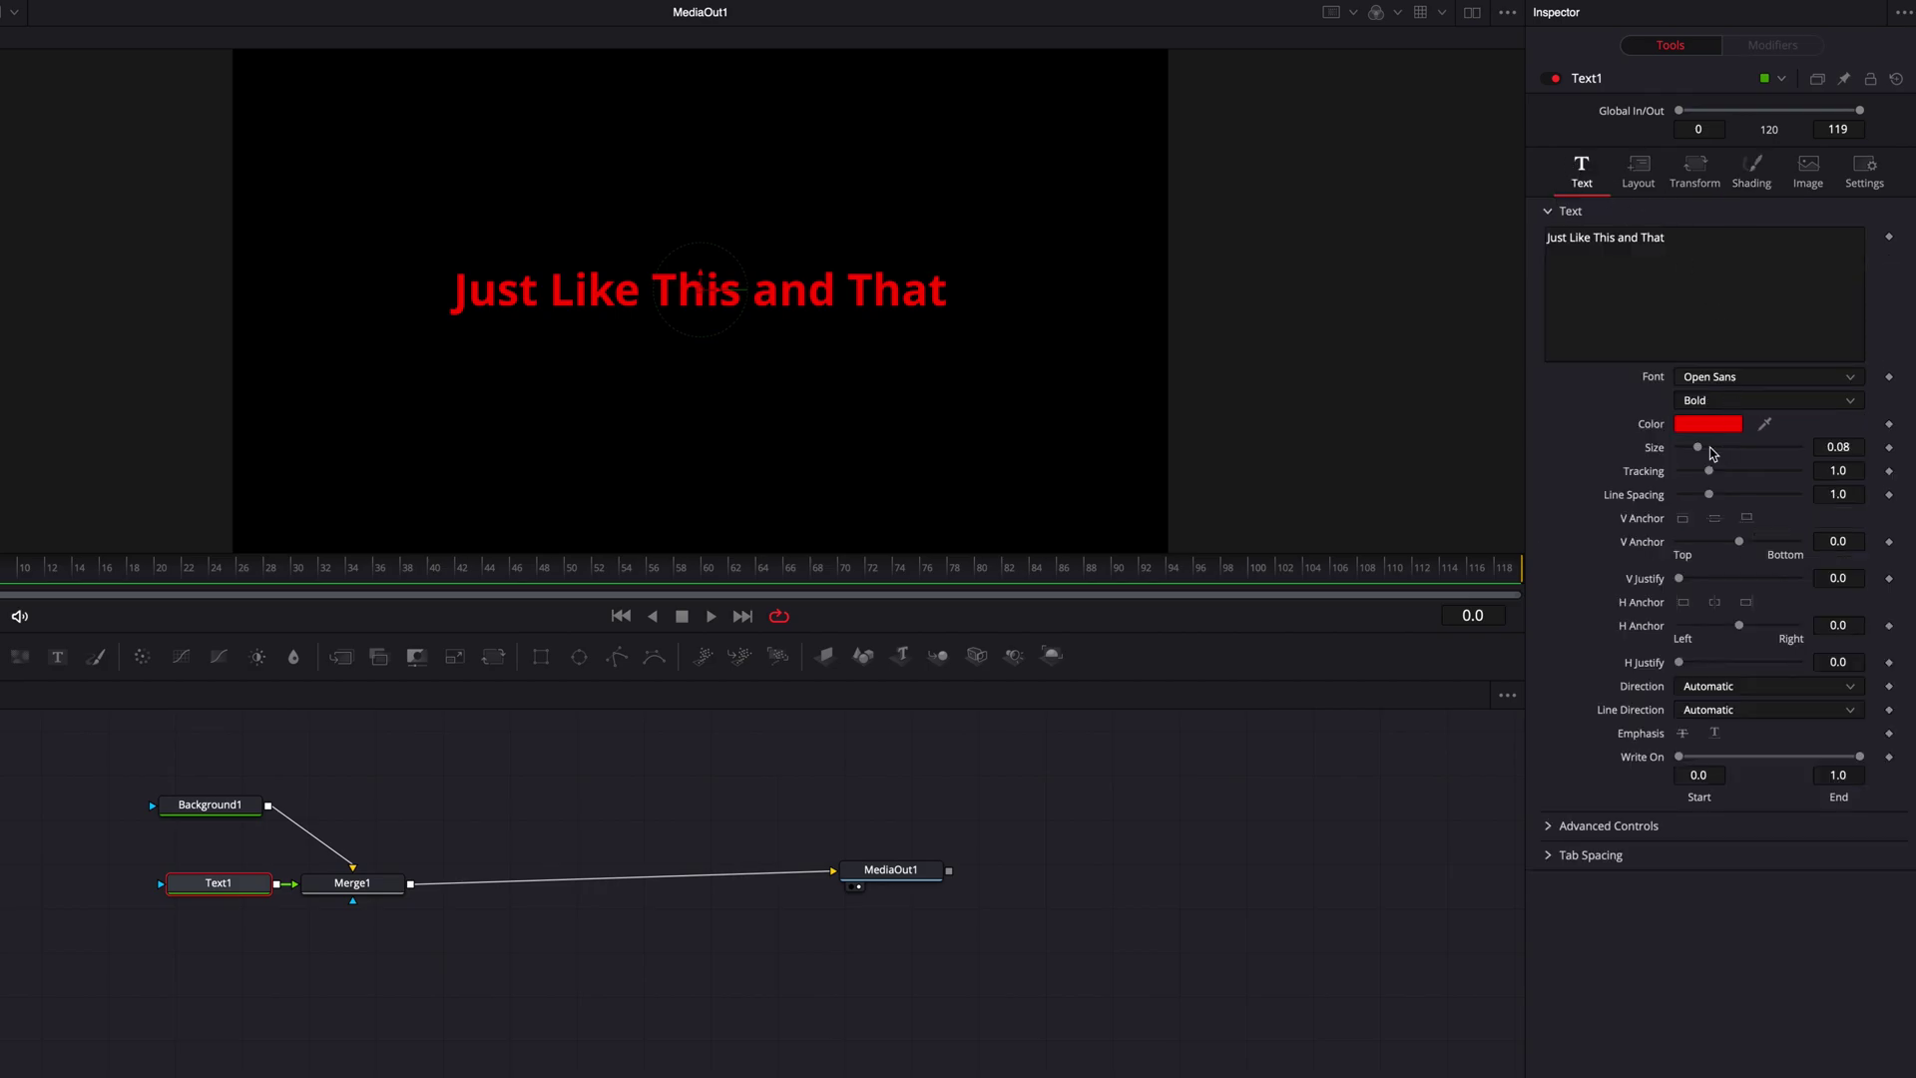
drag(1698, 447, 1715, 451)
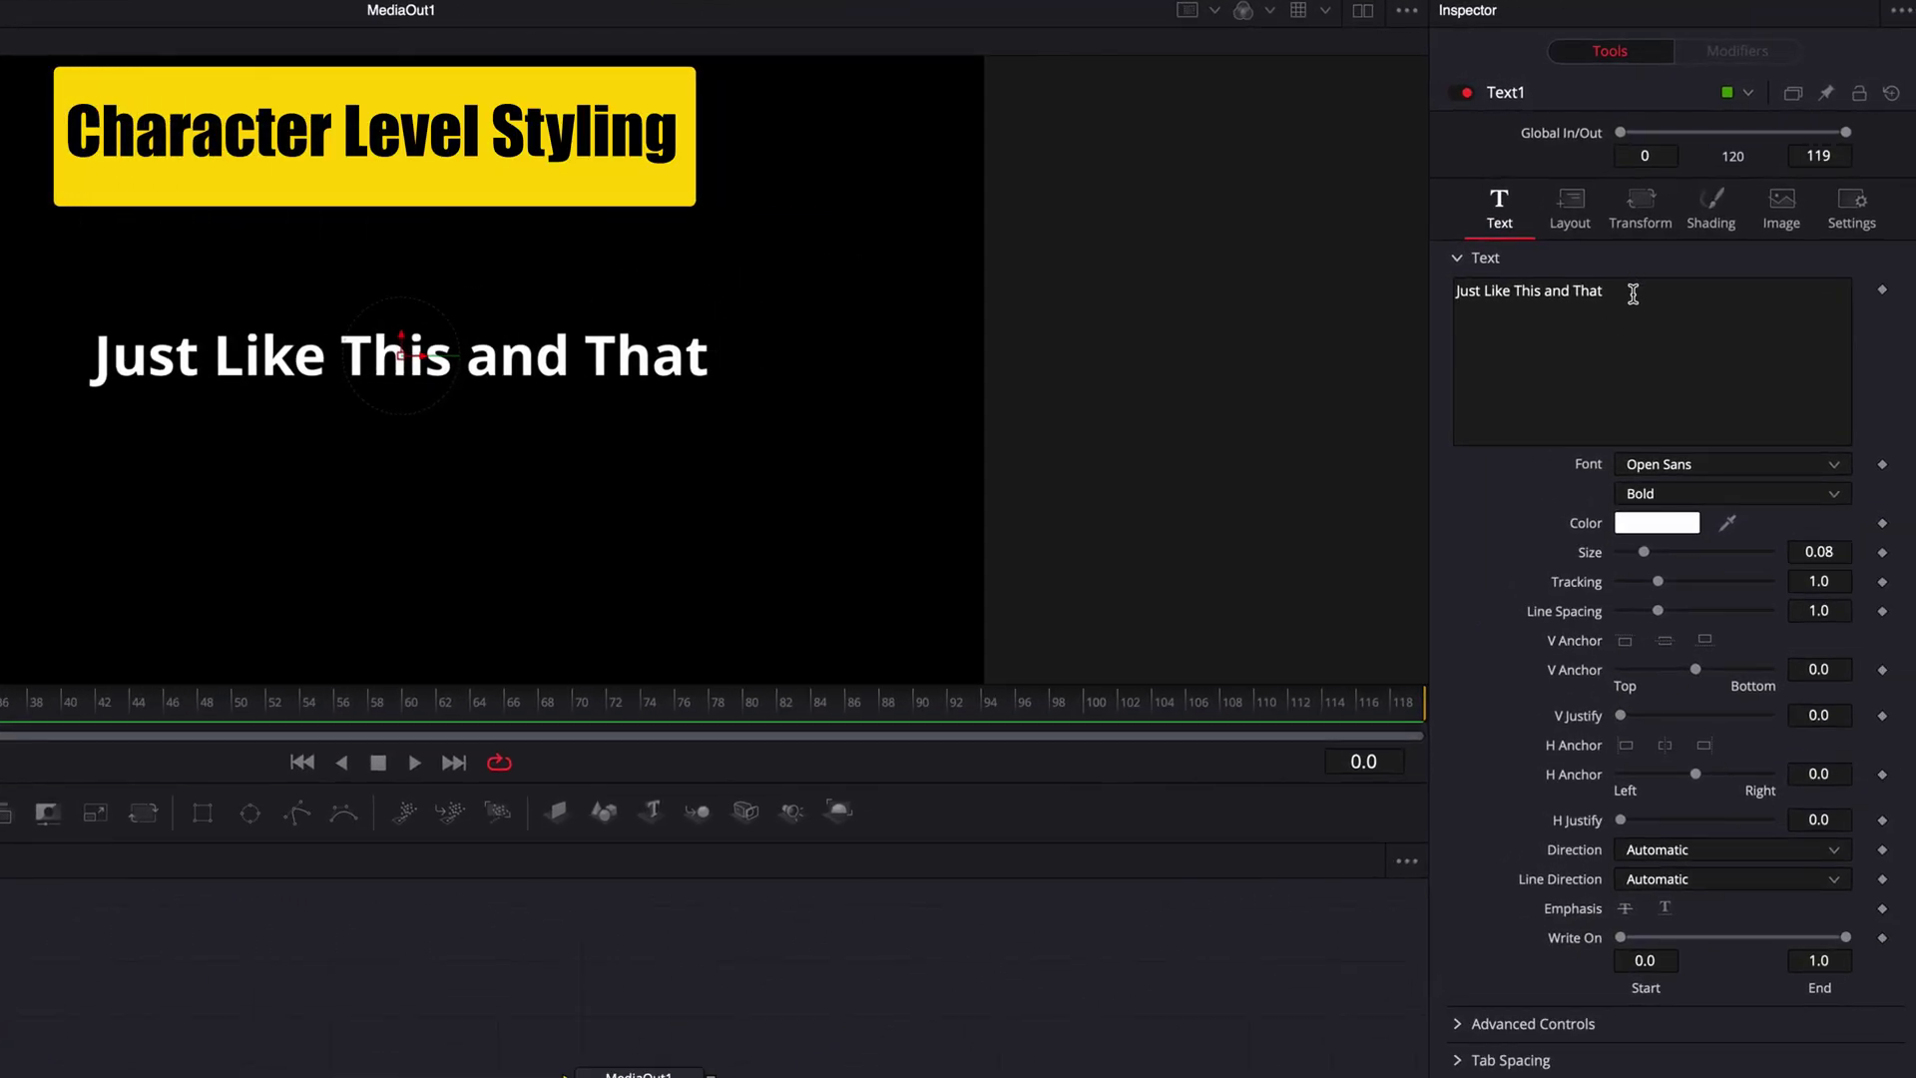
Add Character Level Styling to Text1 and browse the modifier's Transform, Shading and Text settings.
right_click(1635, 297)
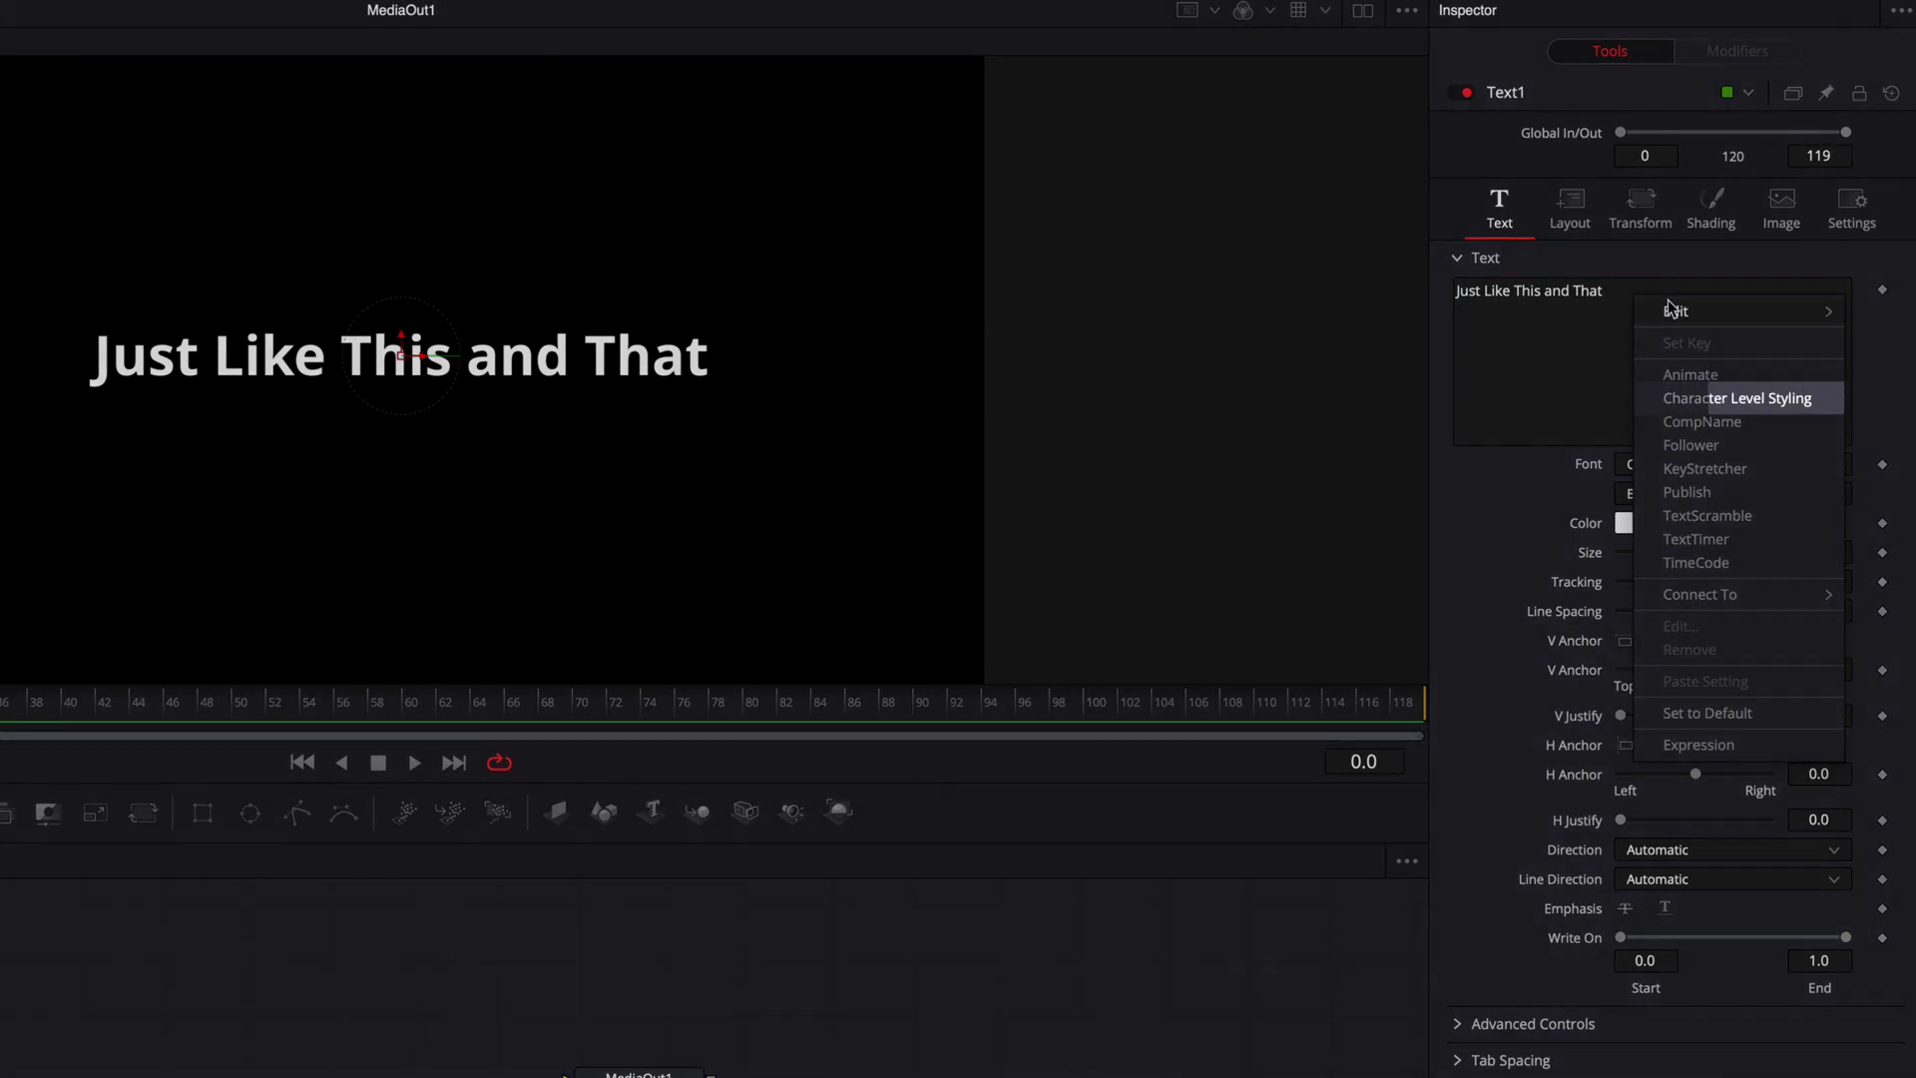
click(1823, 404)
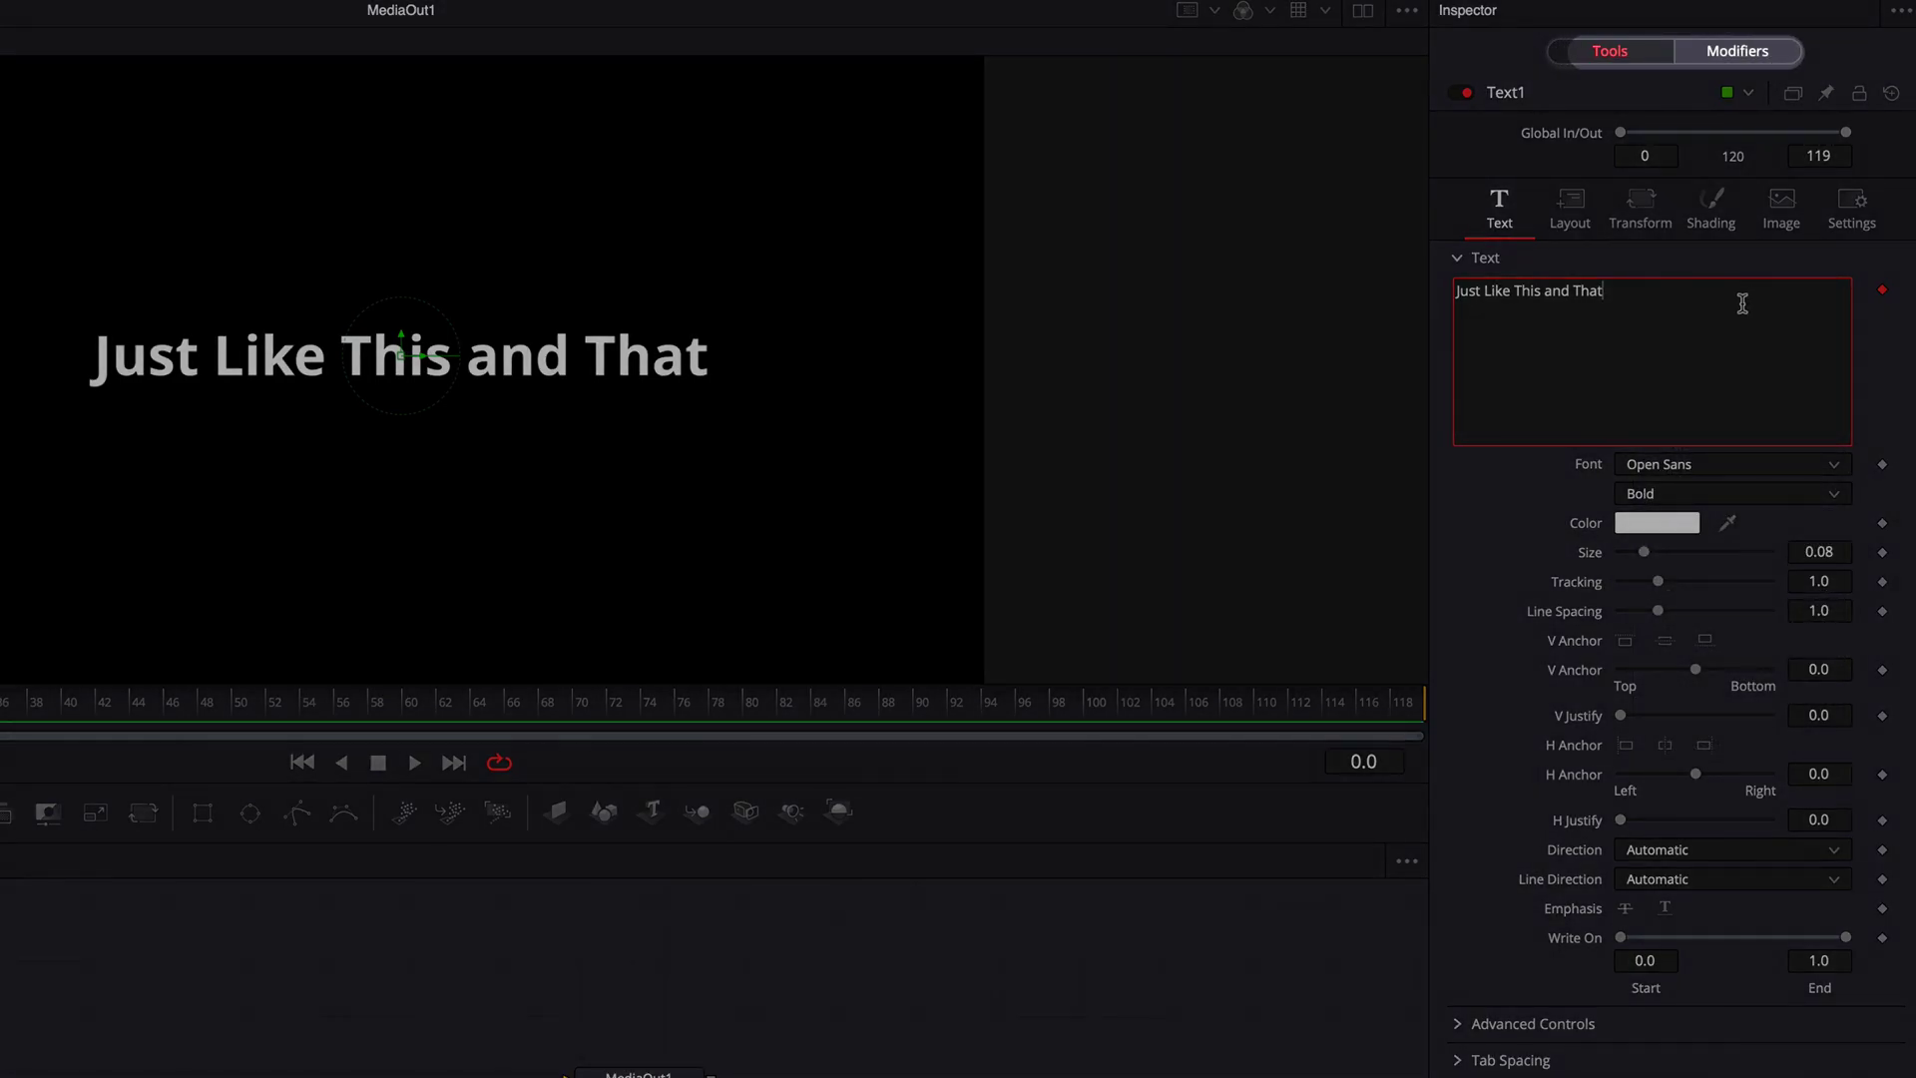
click(1757, 59)
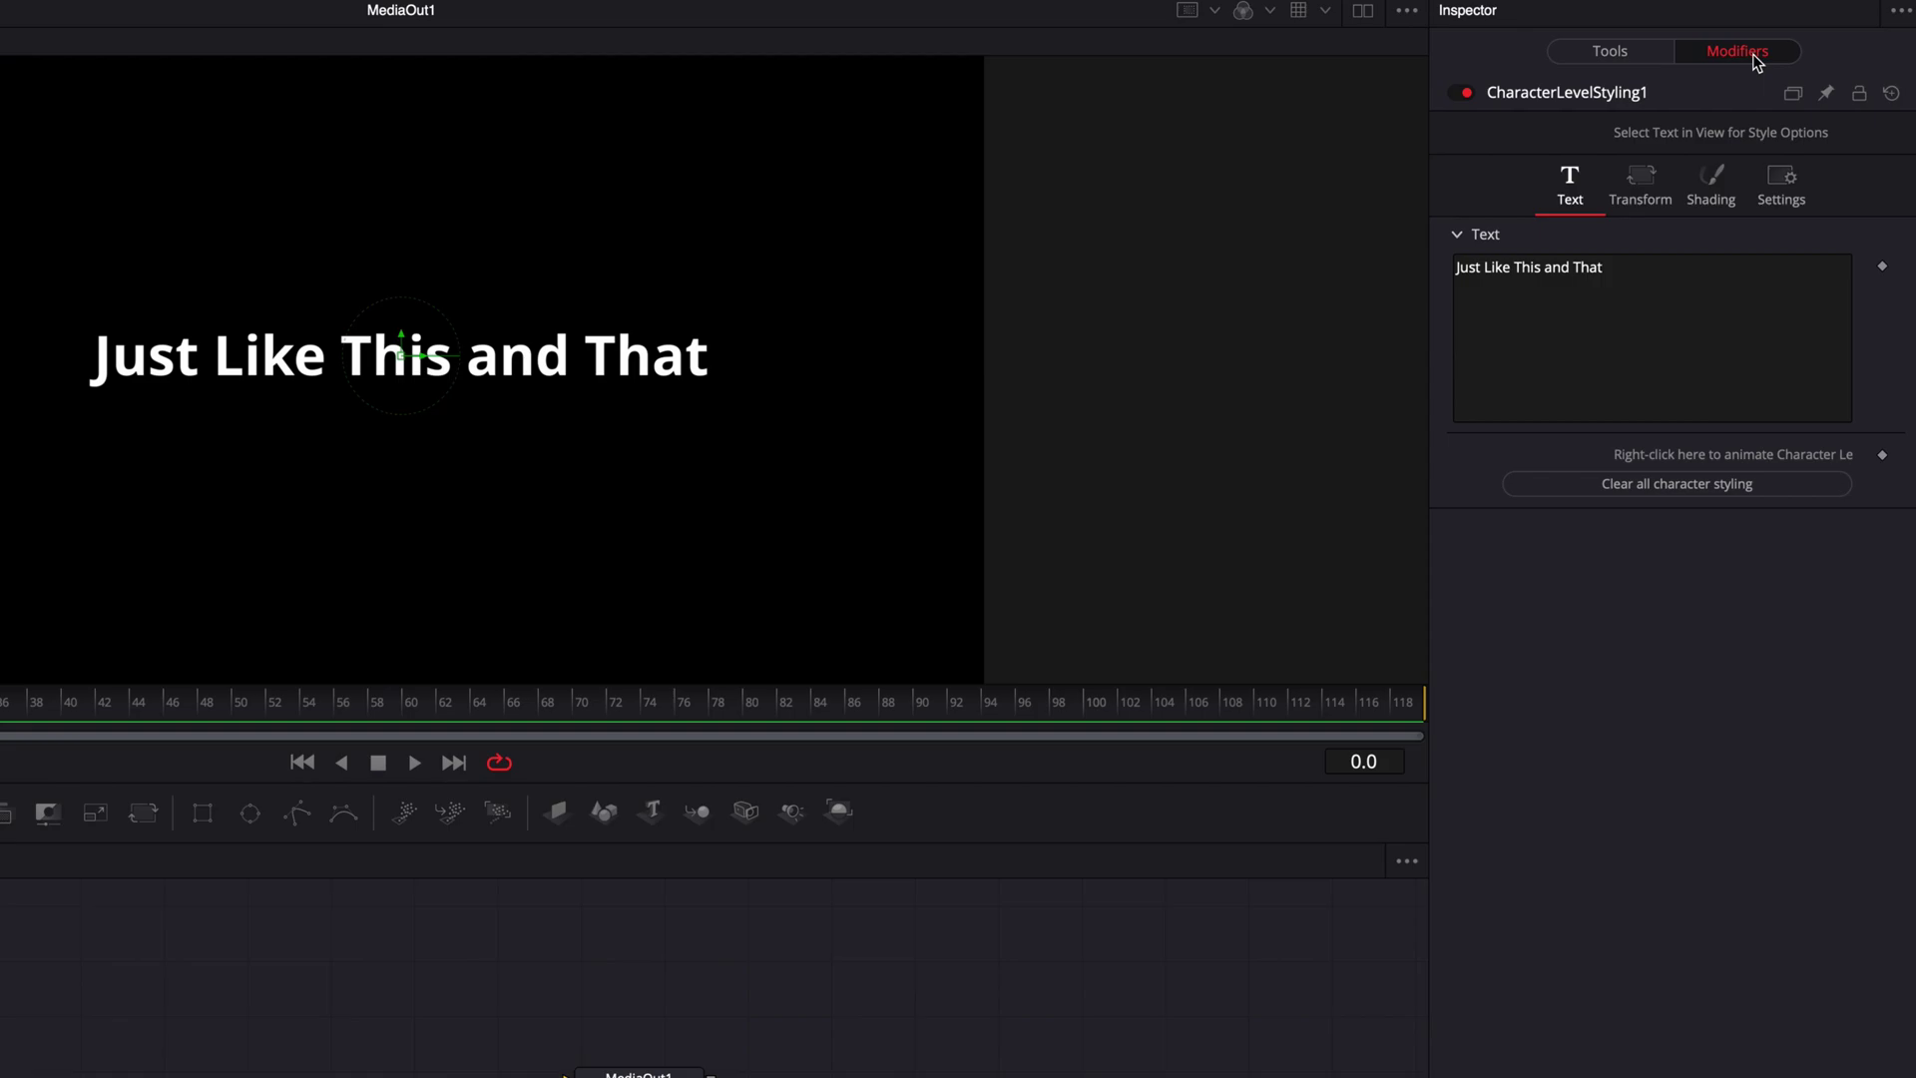
click(1656, 192)
click(1724, 190)
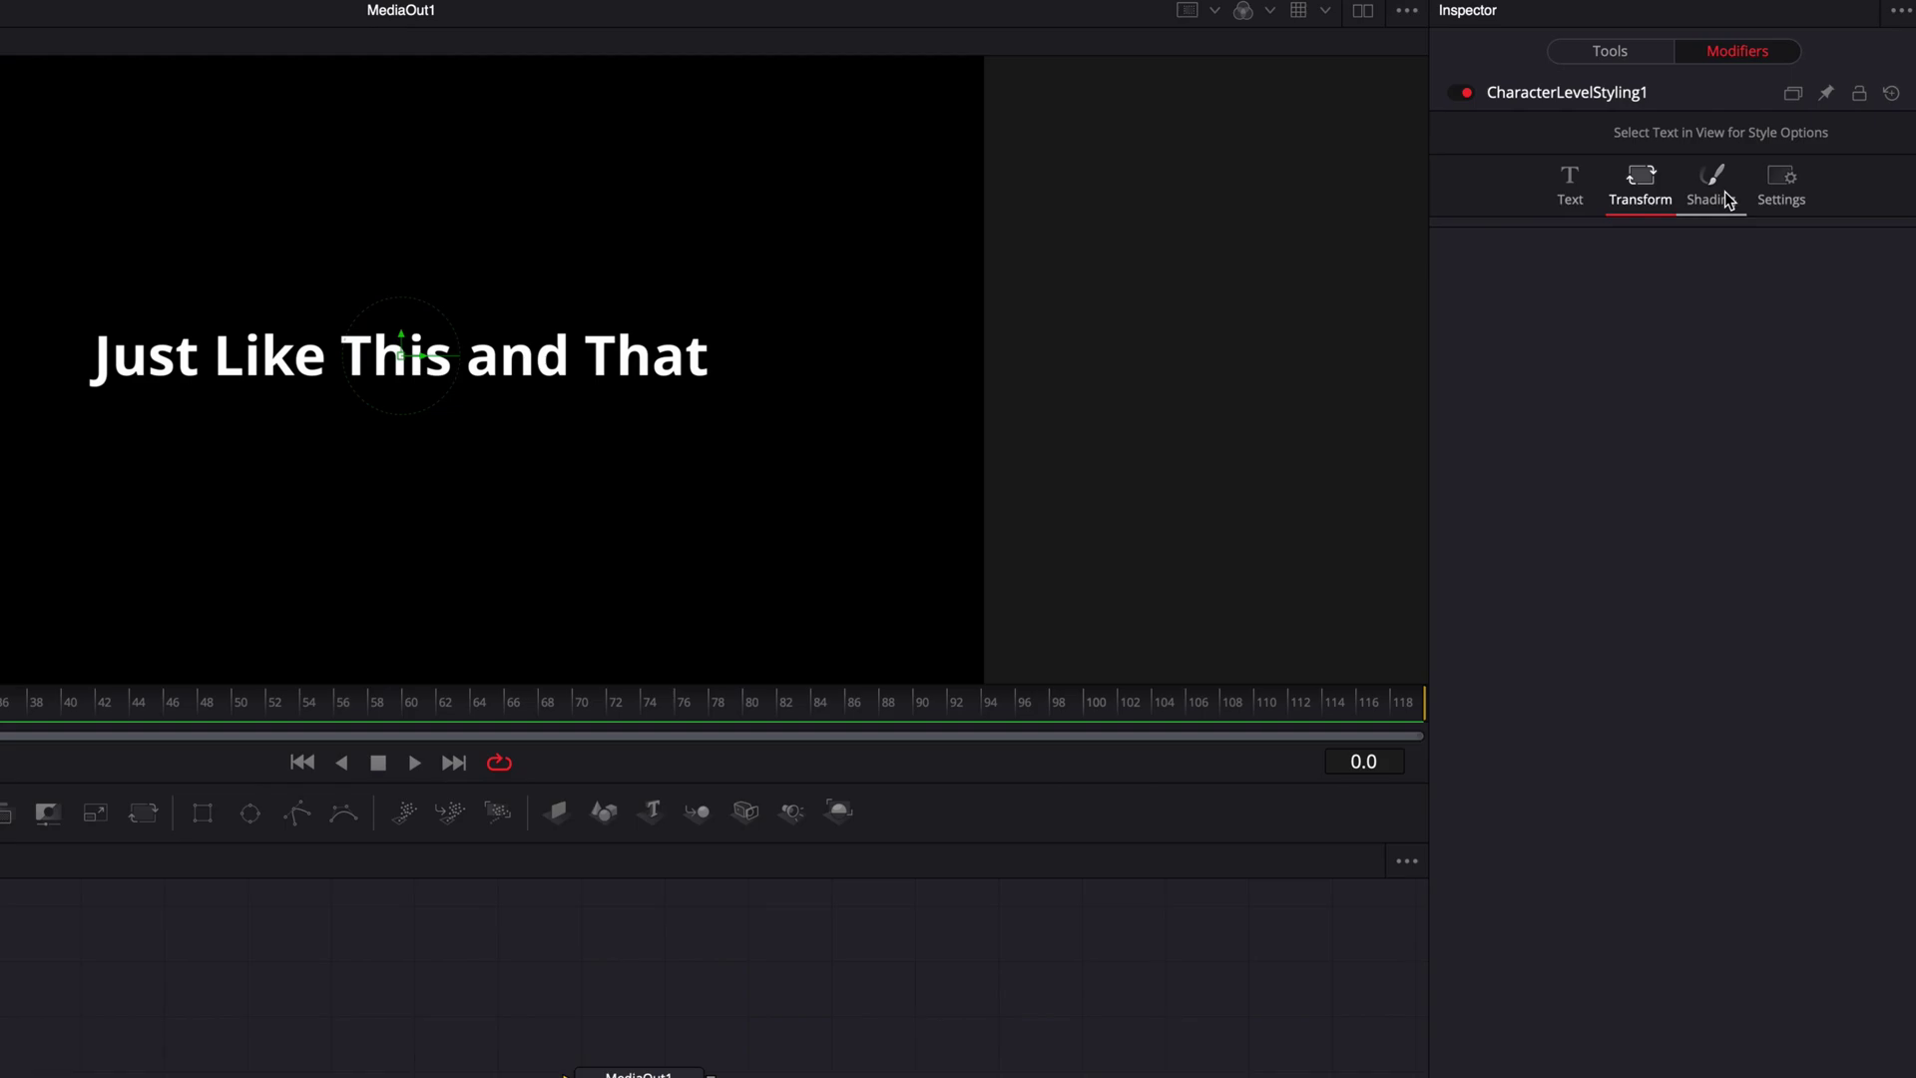
click(1652, 196)
click(1565, 198)
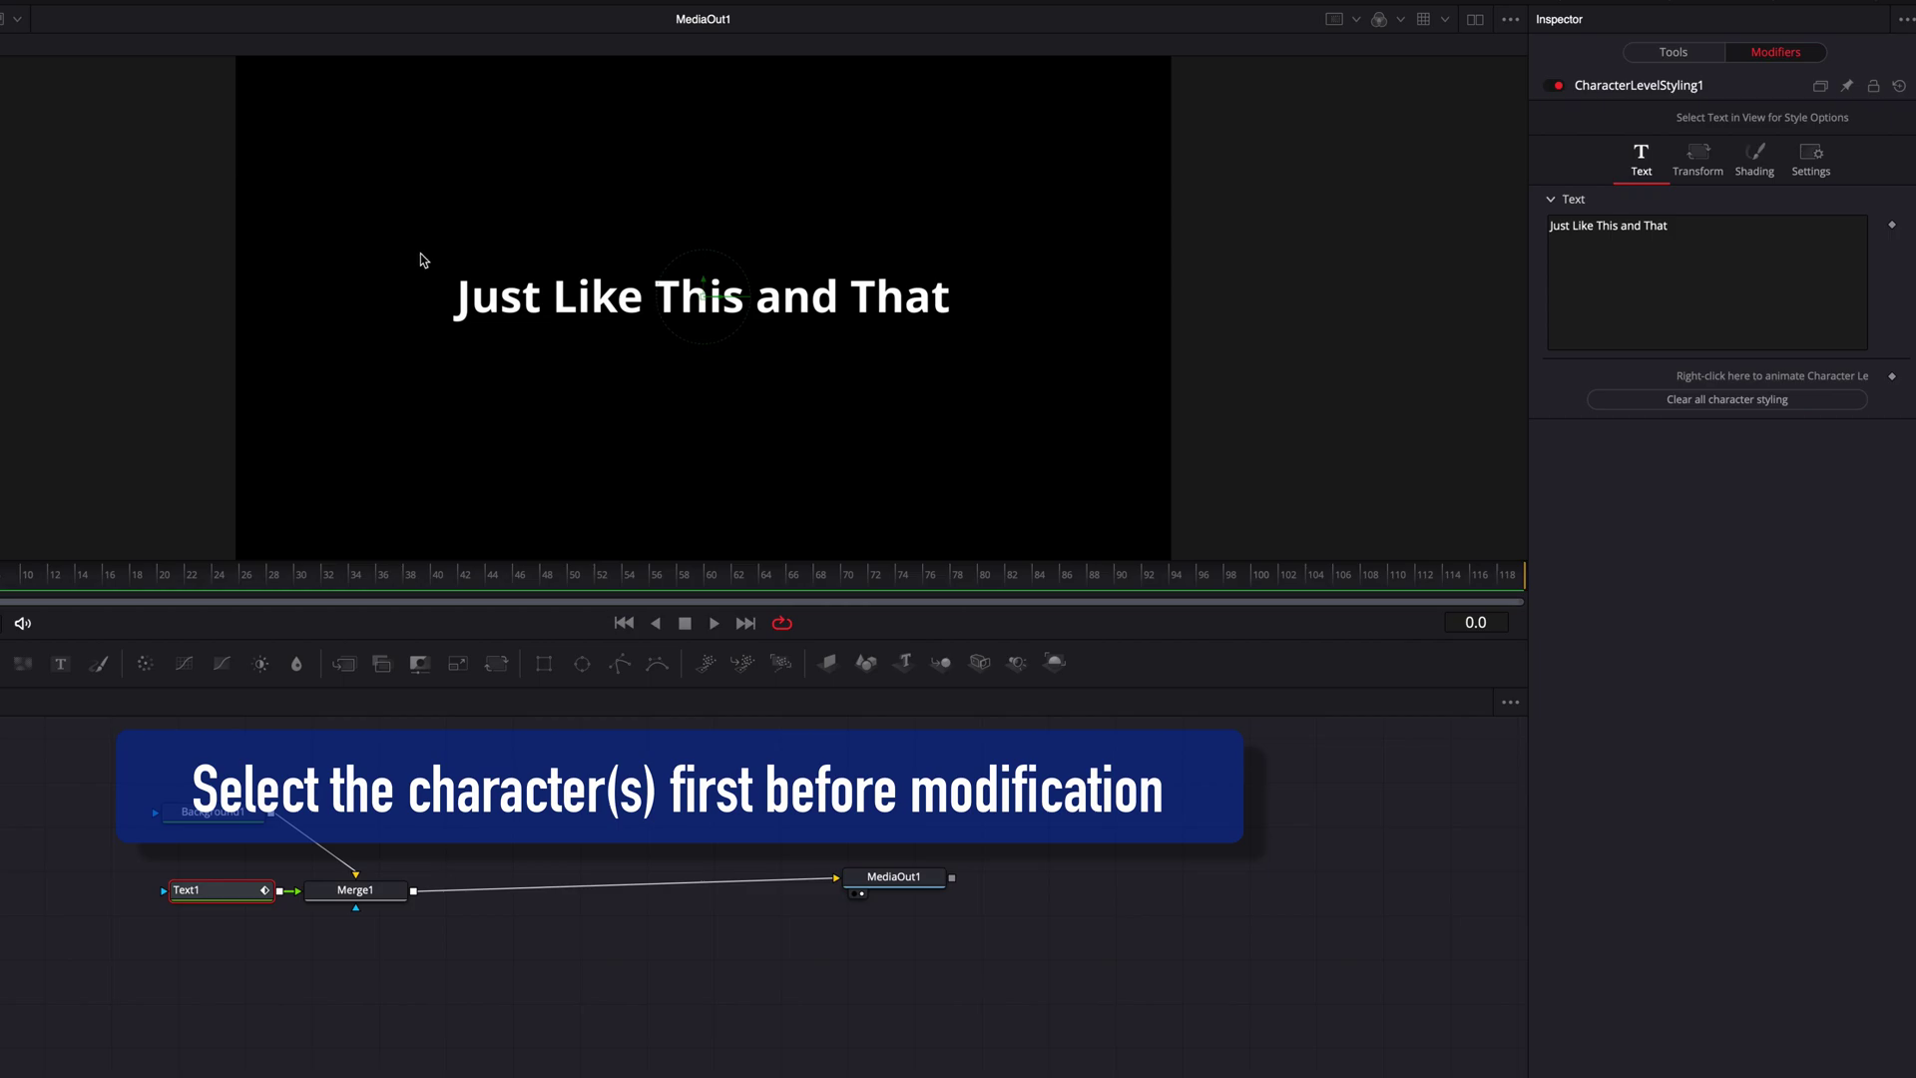
Select the word Just and try, then undo, enlarging it to 0.142.
drag(420, 260, 554, 355)
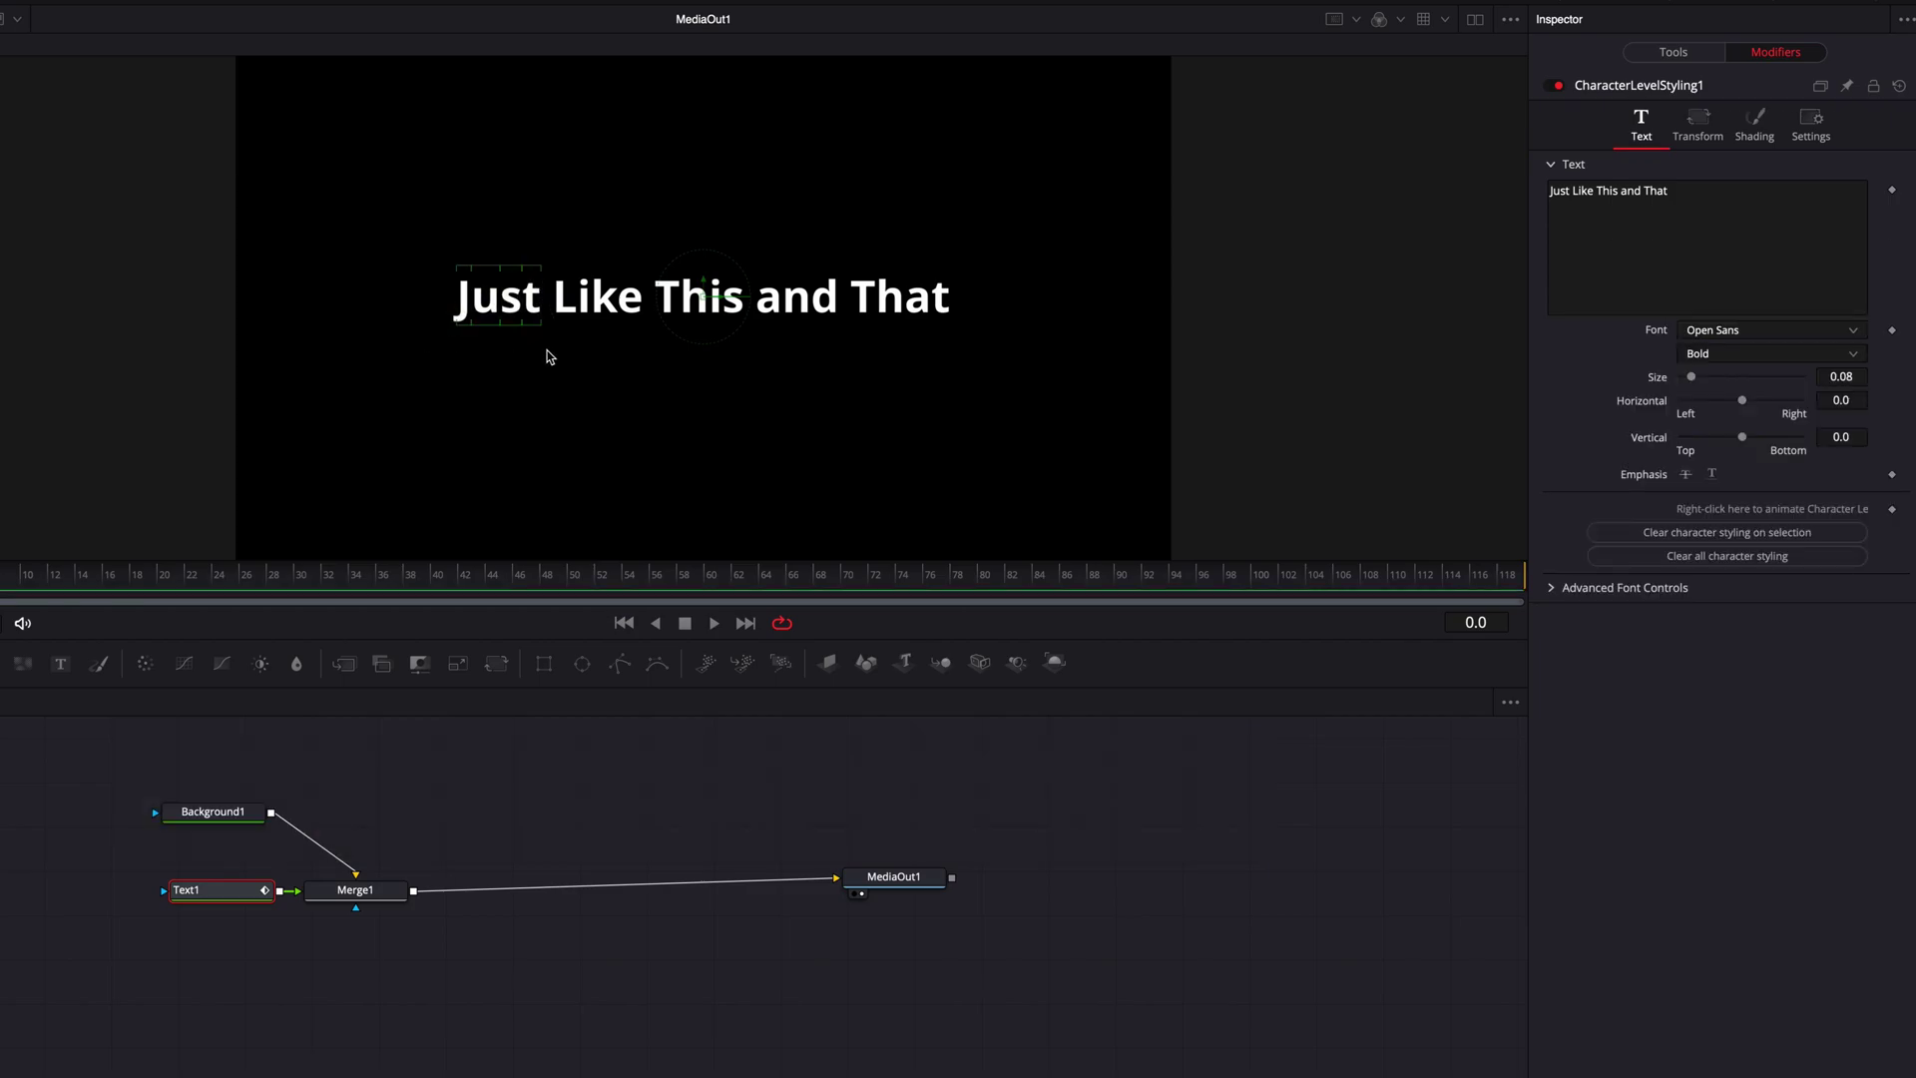
drag(1691, 377, 1702, 383)
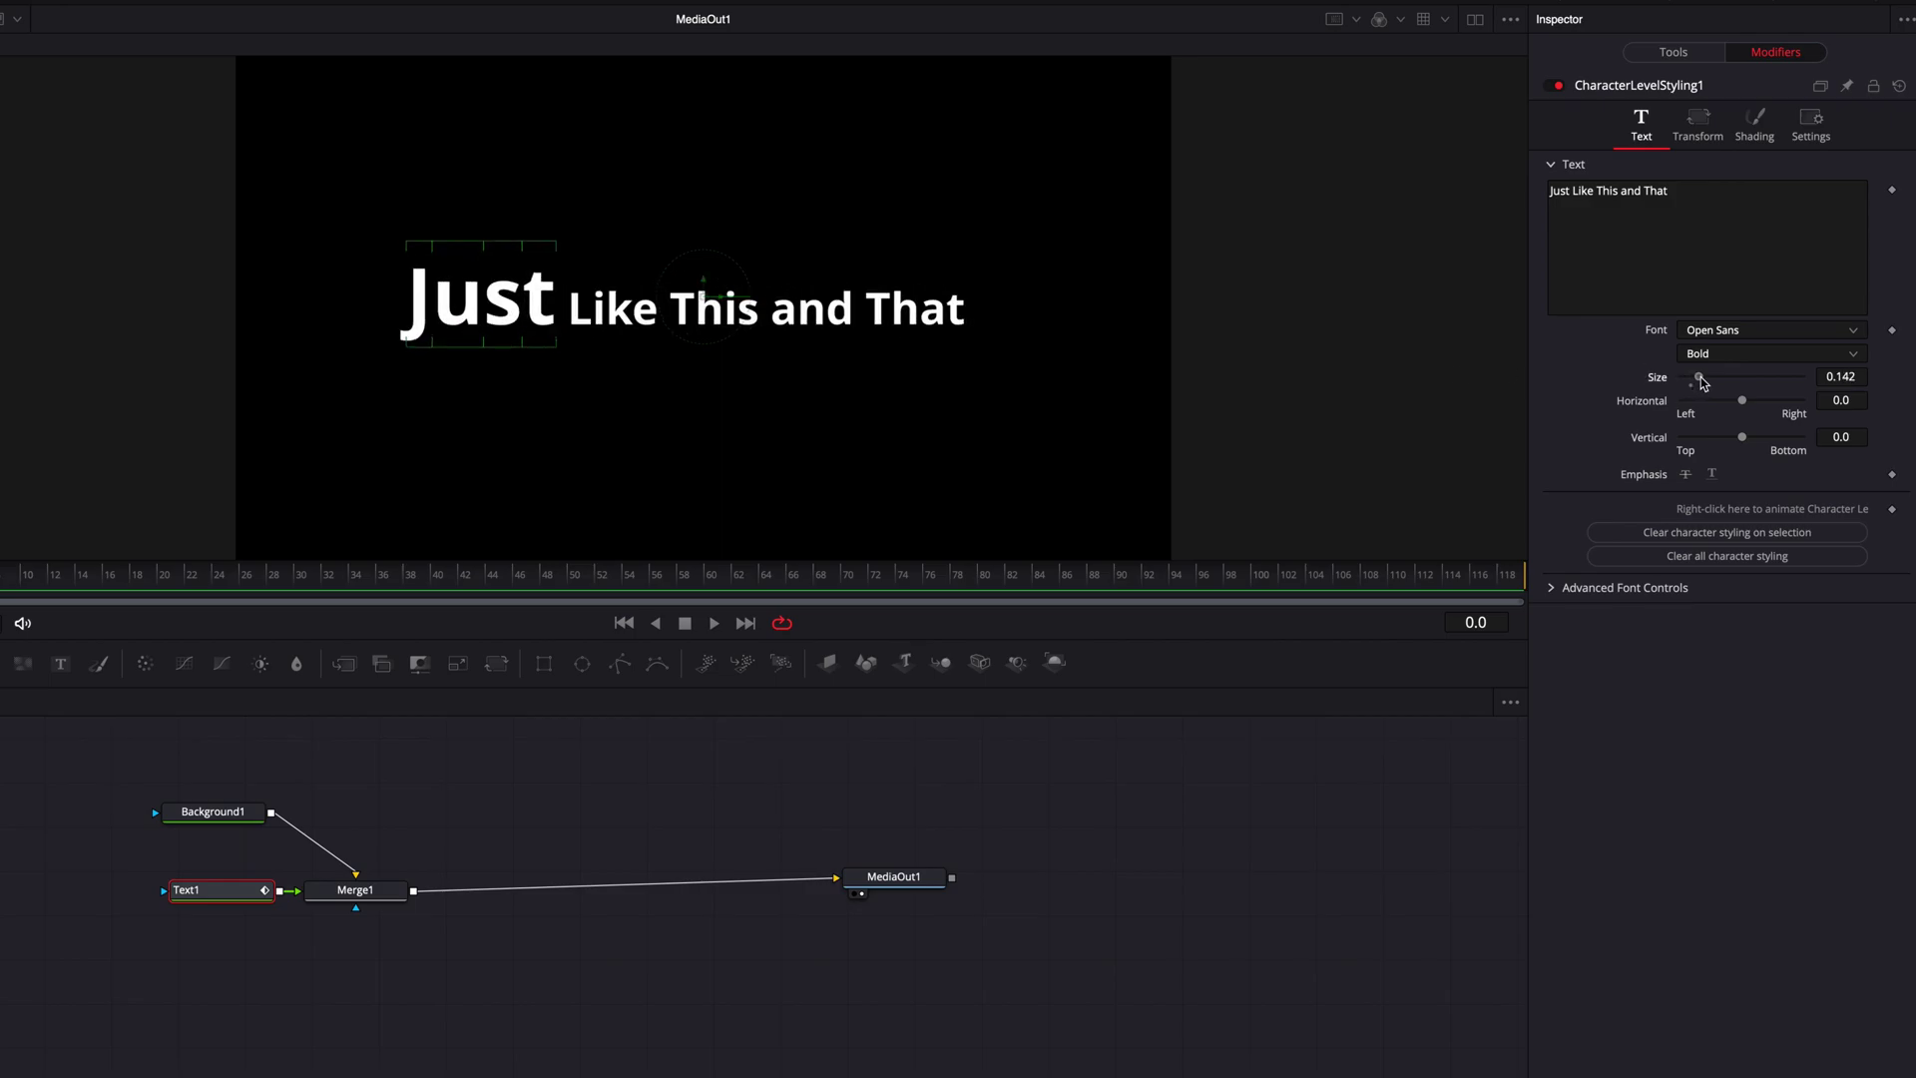
key(ctrl+z)
Preview Just in red and as an outline, returning it to solid white.
click(1754, 124)
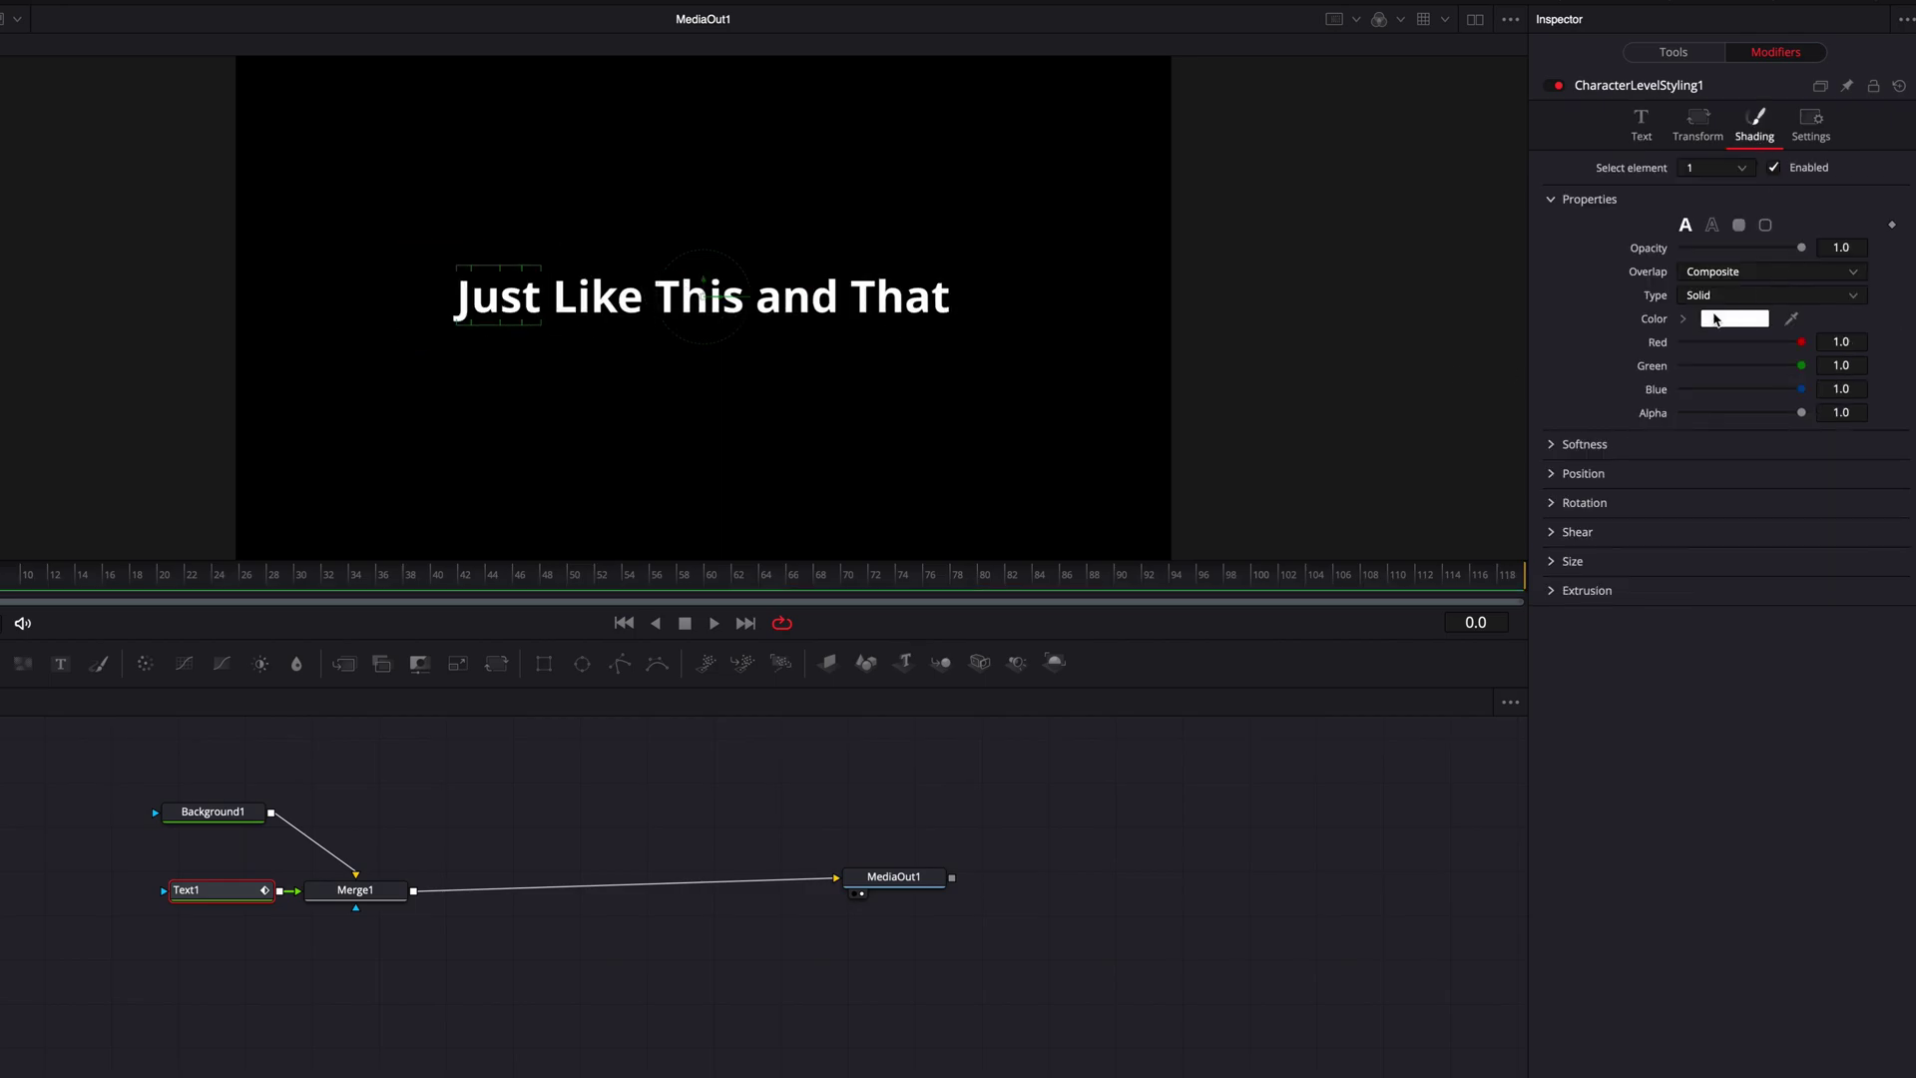
click(1684, 319)
mouse_move(1785, 365)
mouse_down()
mouse_move(1879, 329)
mouse_move(1680, 335)
mouse_up()
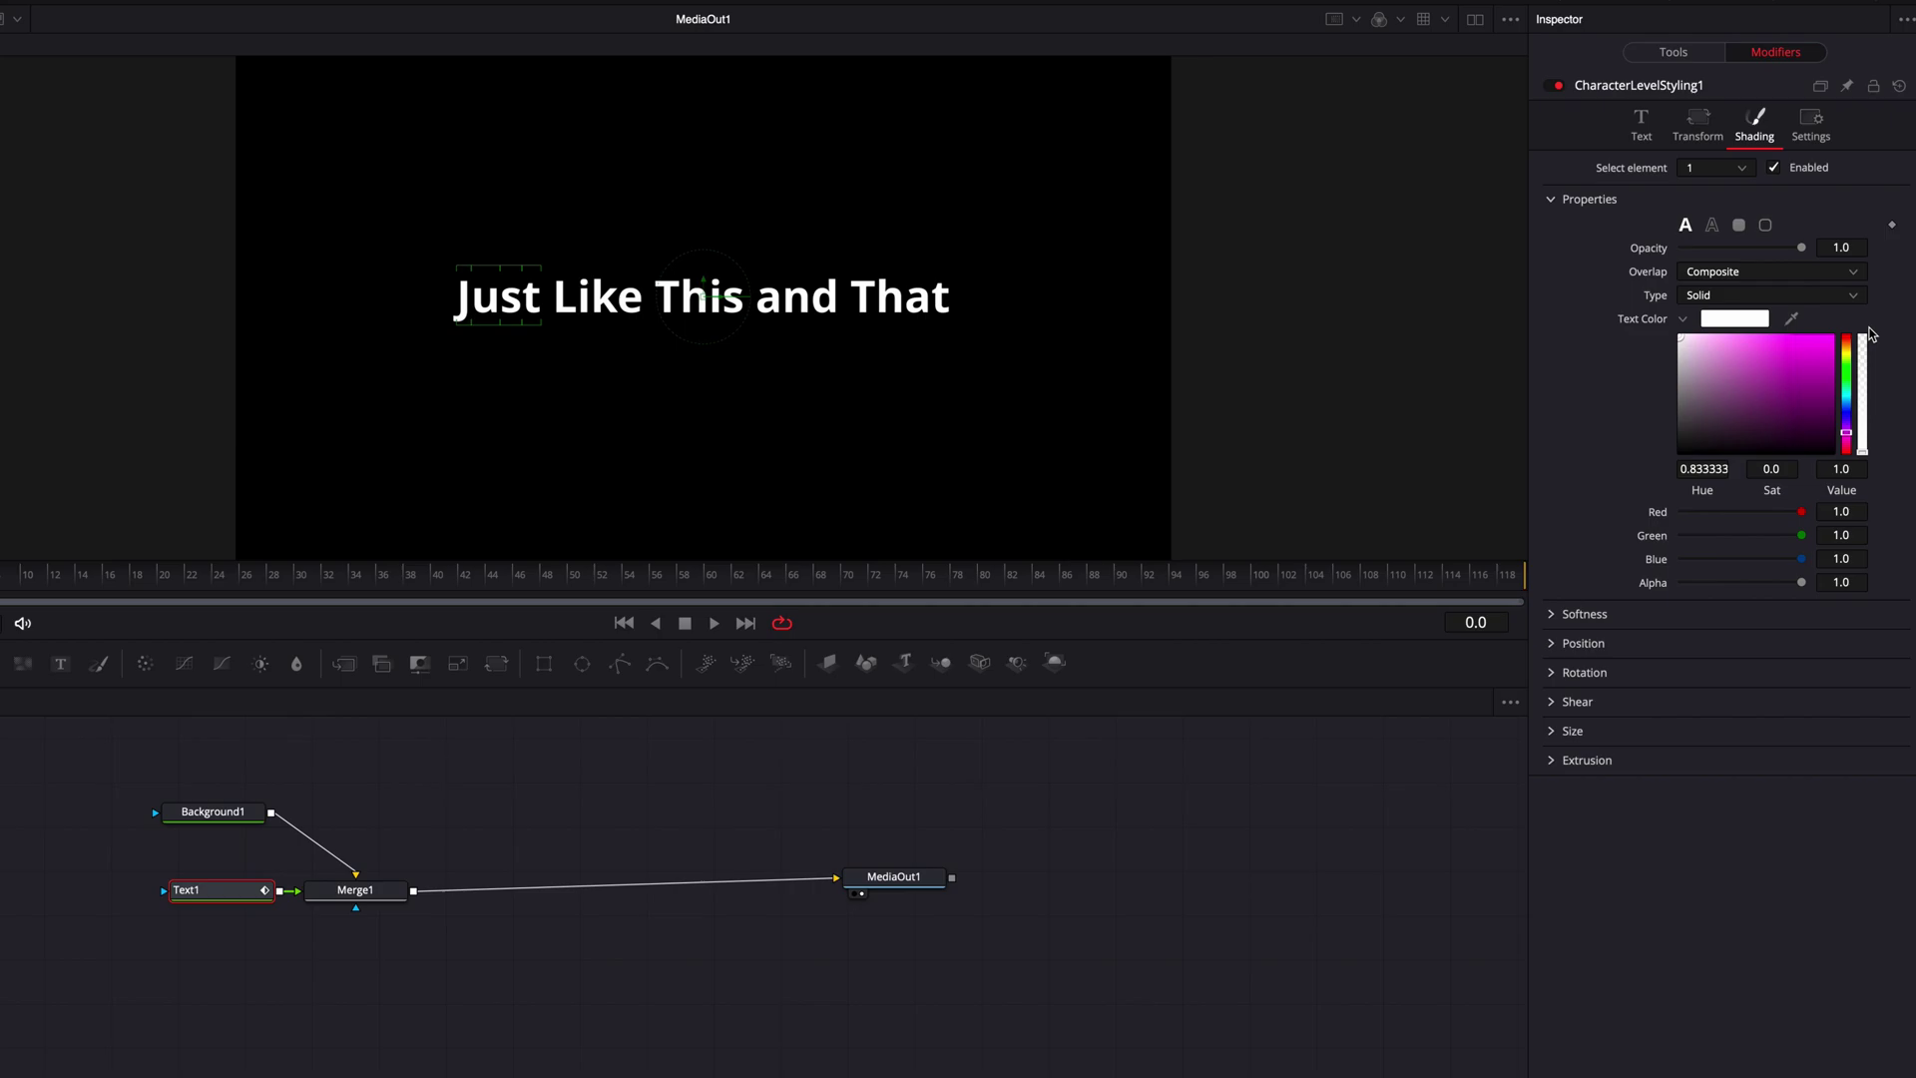
click(1683, 318)
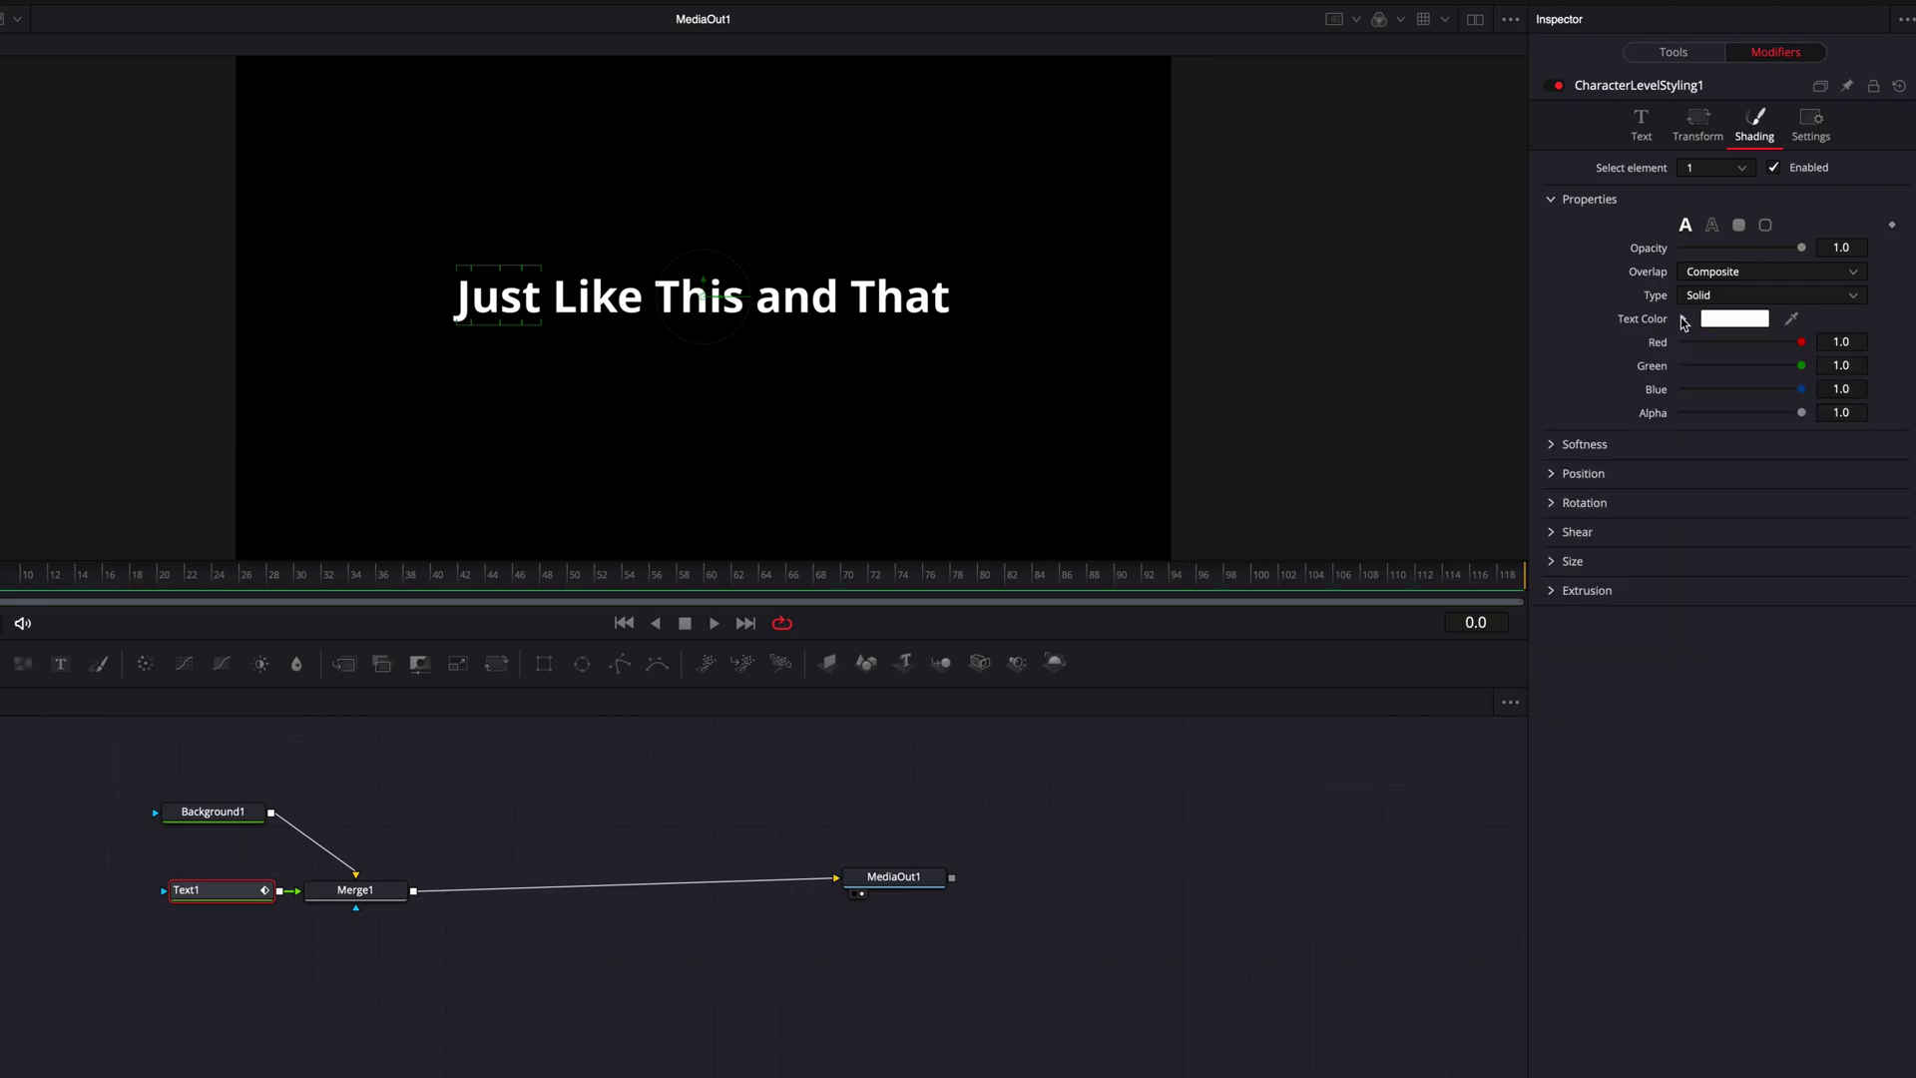
click(1712, 227)
click(1686, 224)
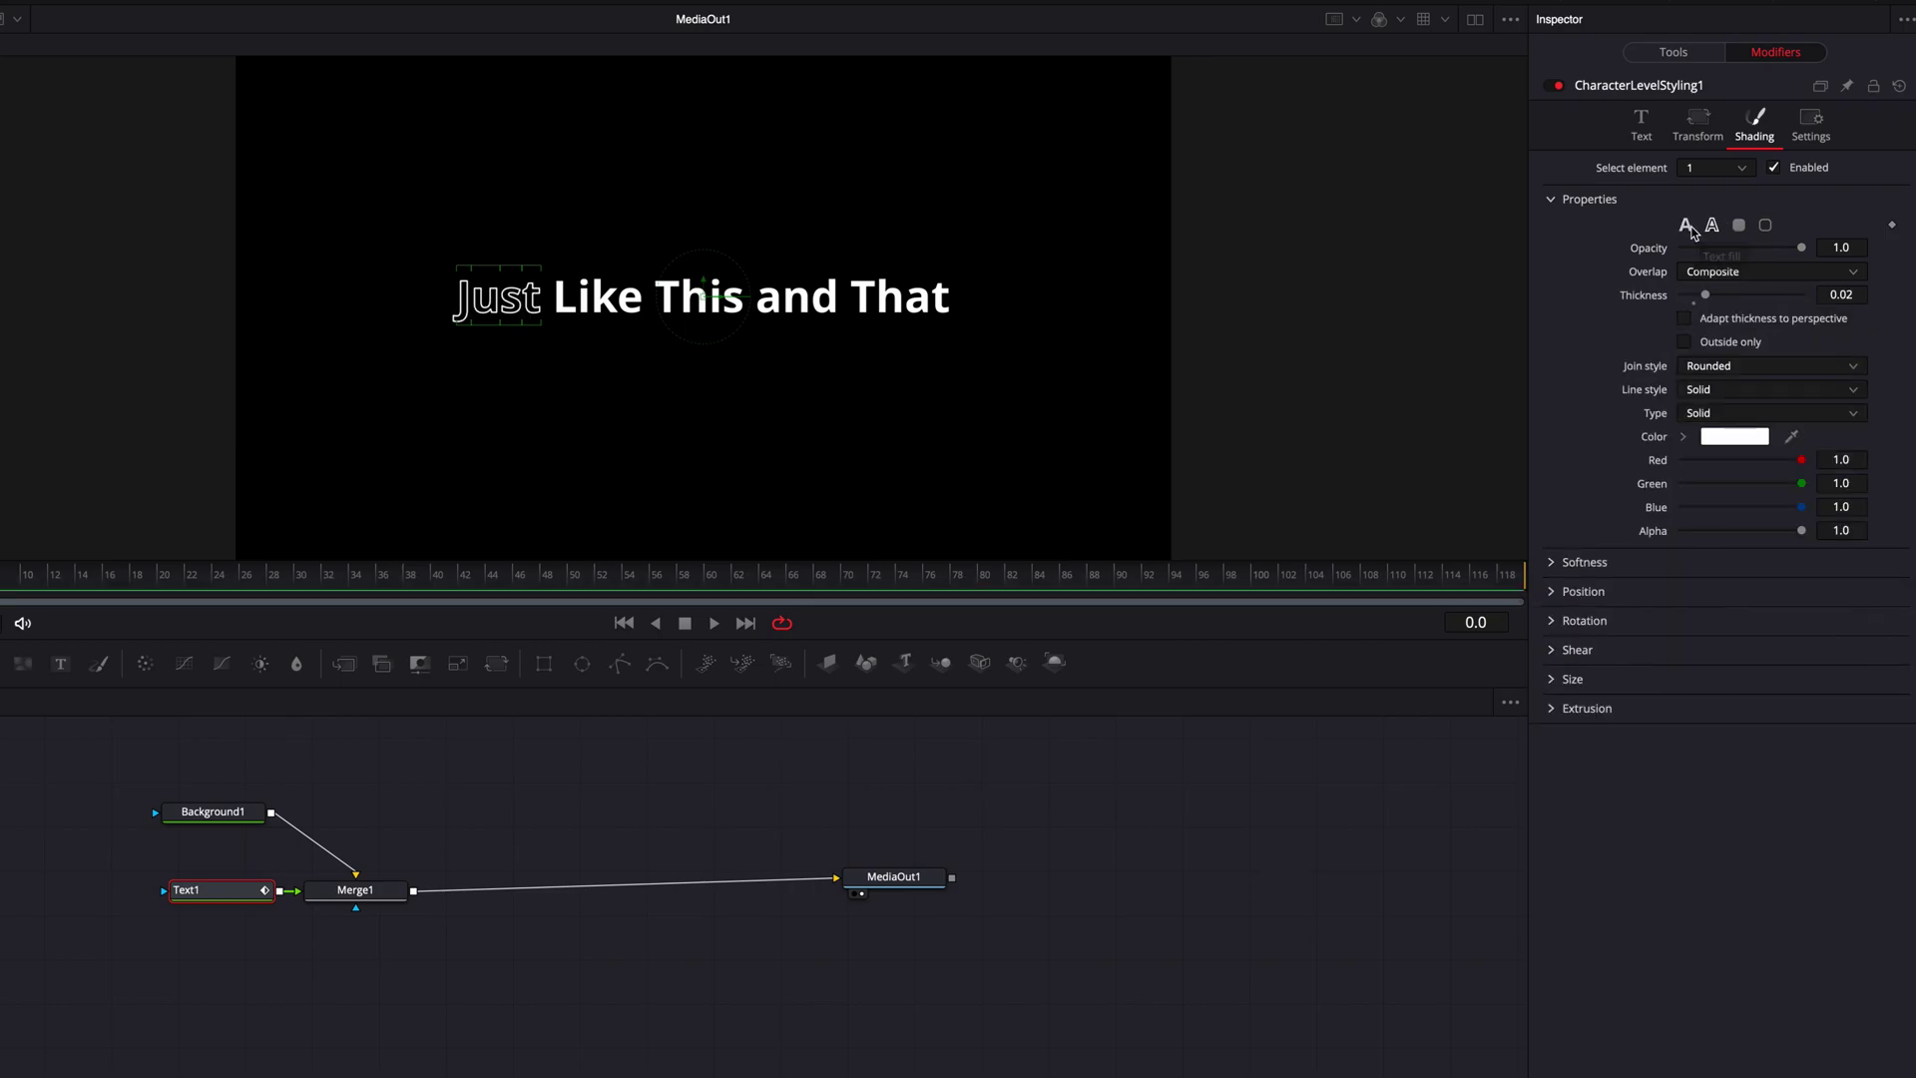
click(1641, 121)
Set Just to Light Italic and browse the font list, keeping Open Sans.
click(1770, 353)
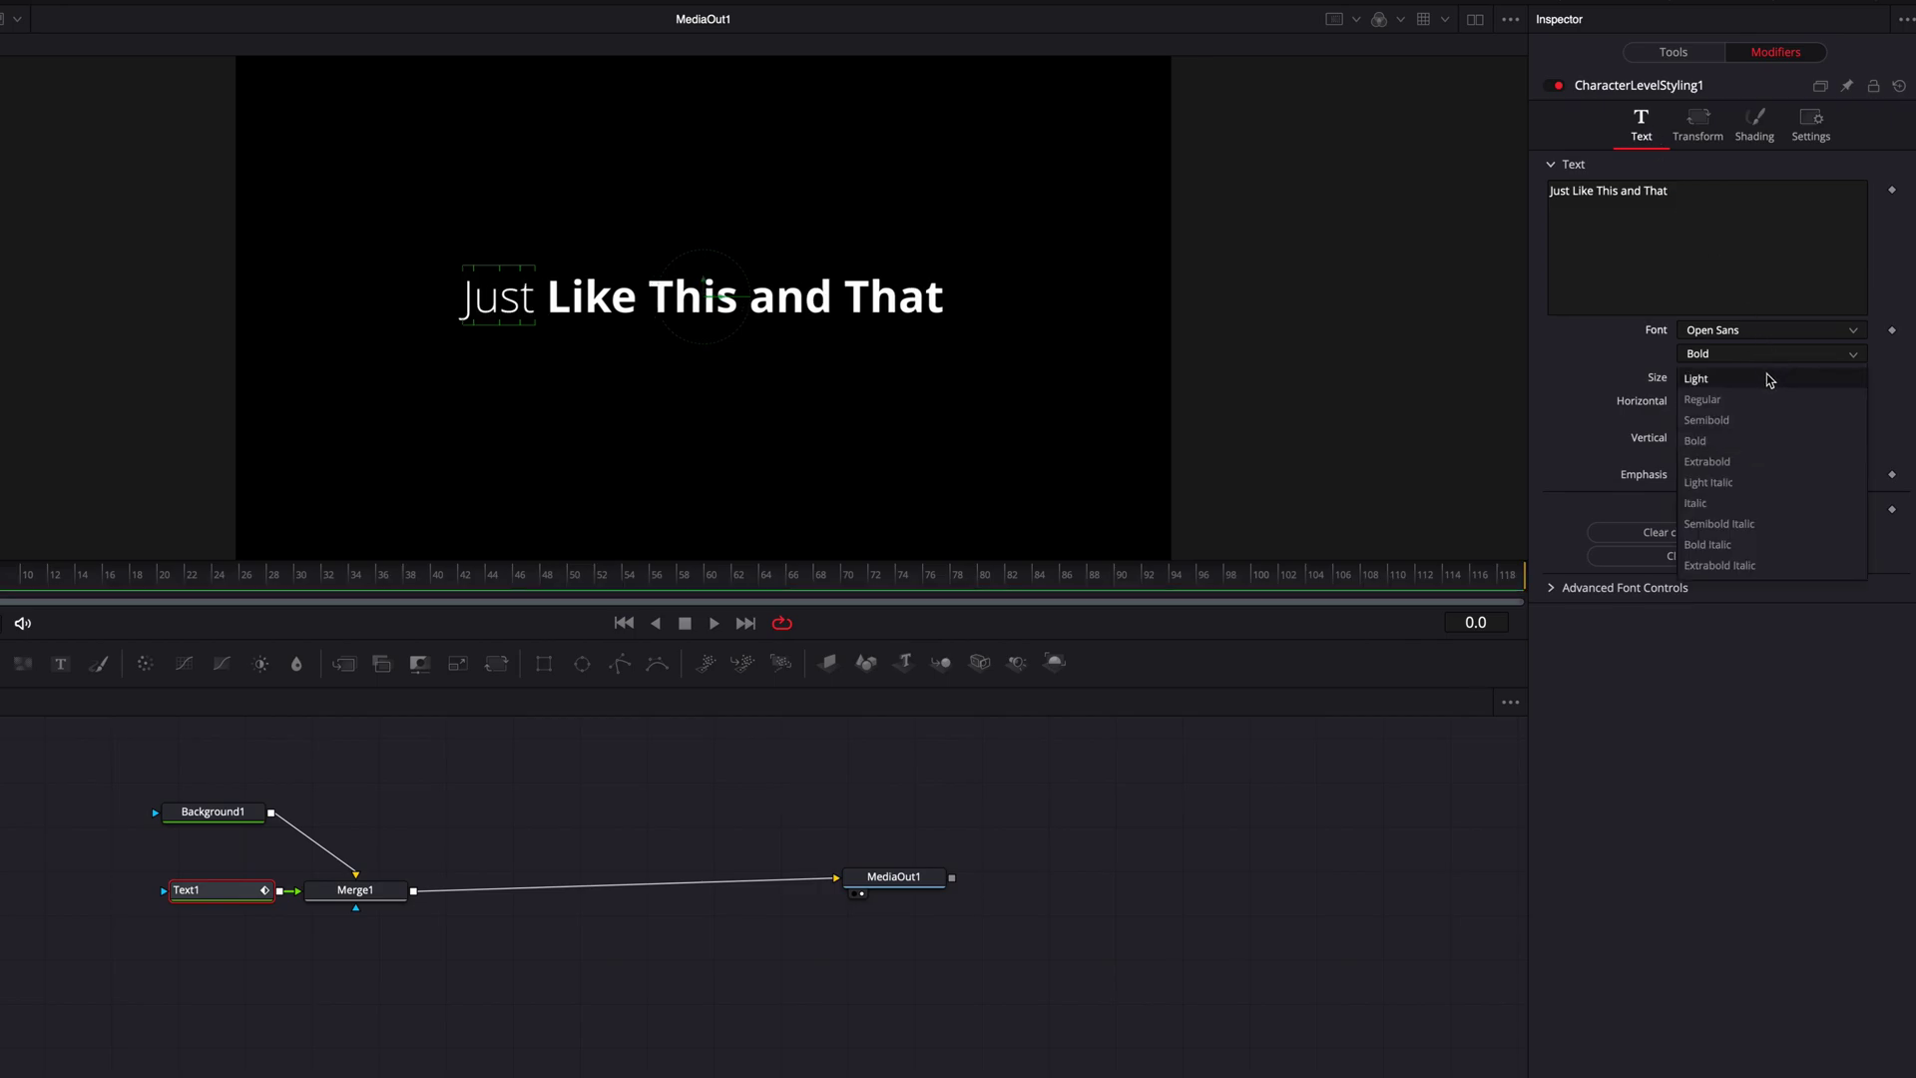
click(1785, 483)
click(1786, 336)
scroll(1786, 618, down, 3)
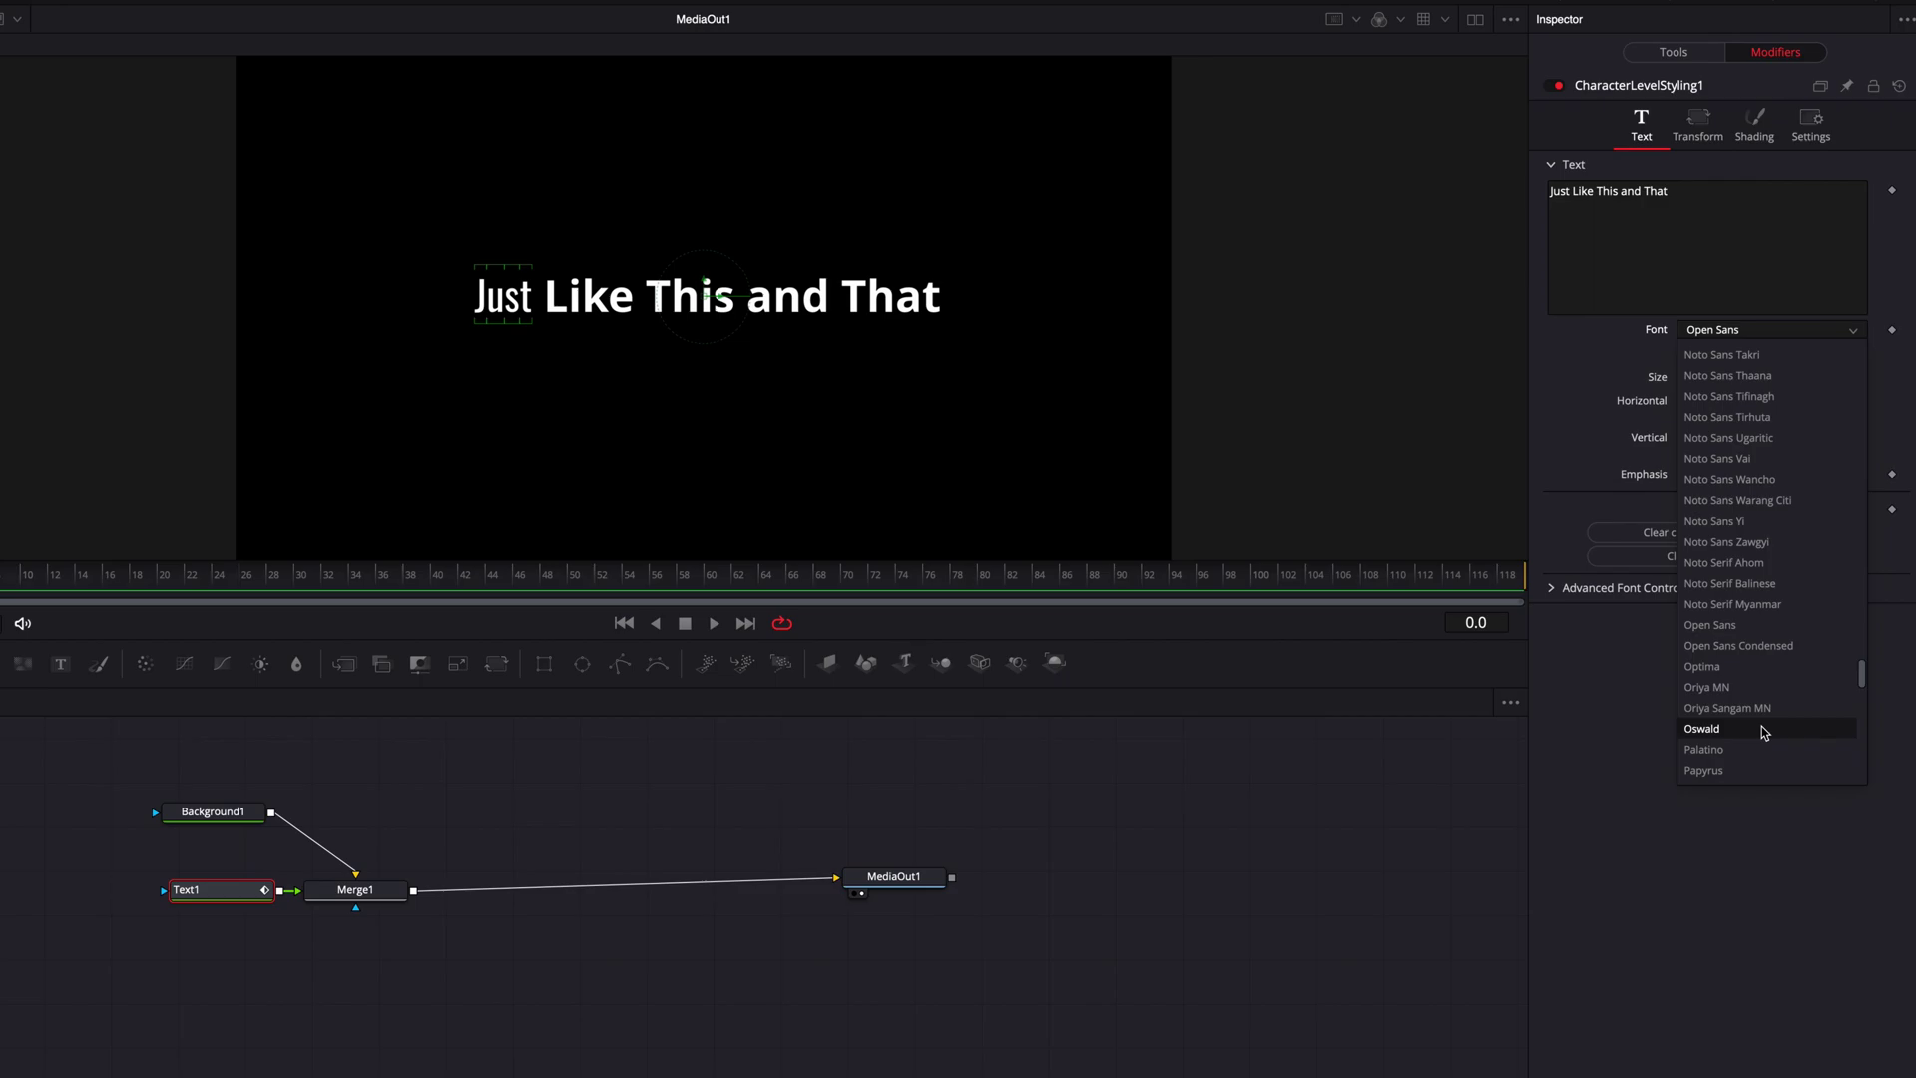
click(1781, 334)
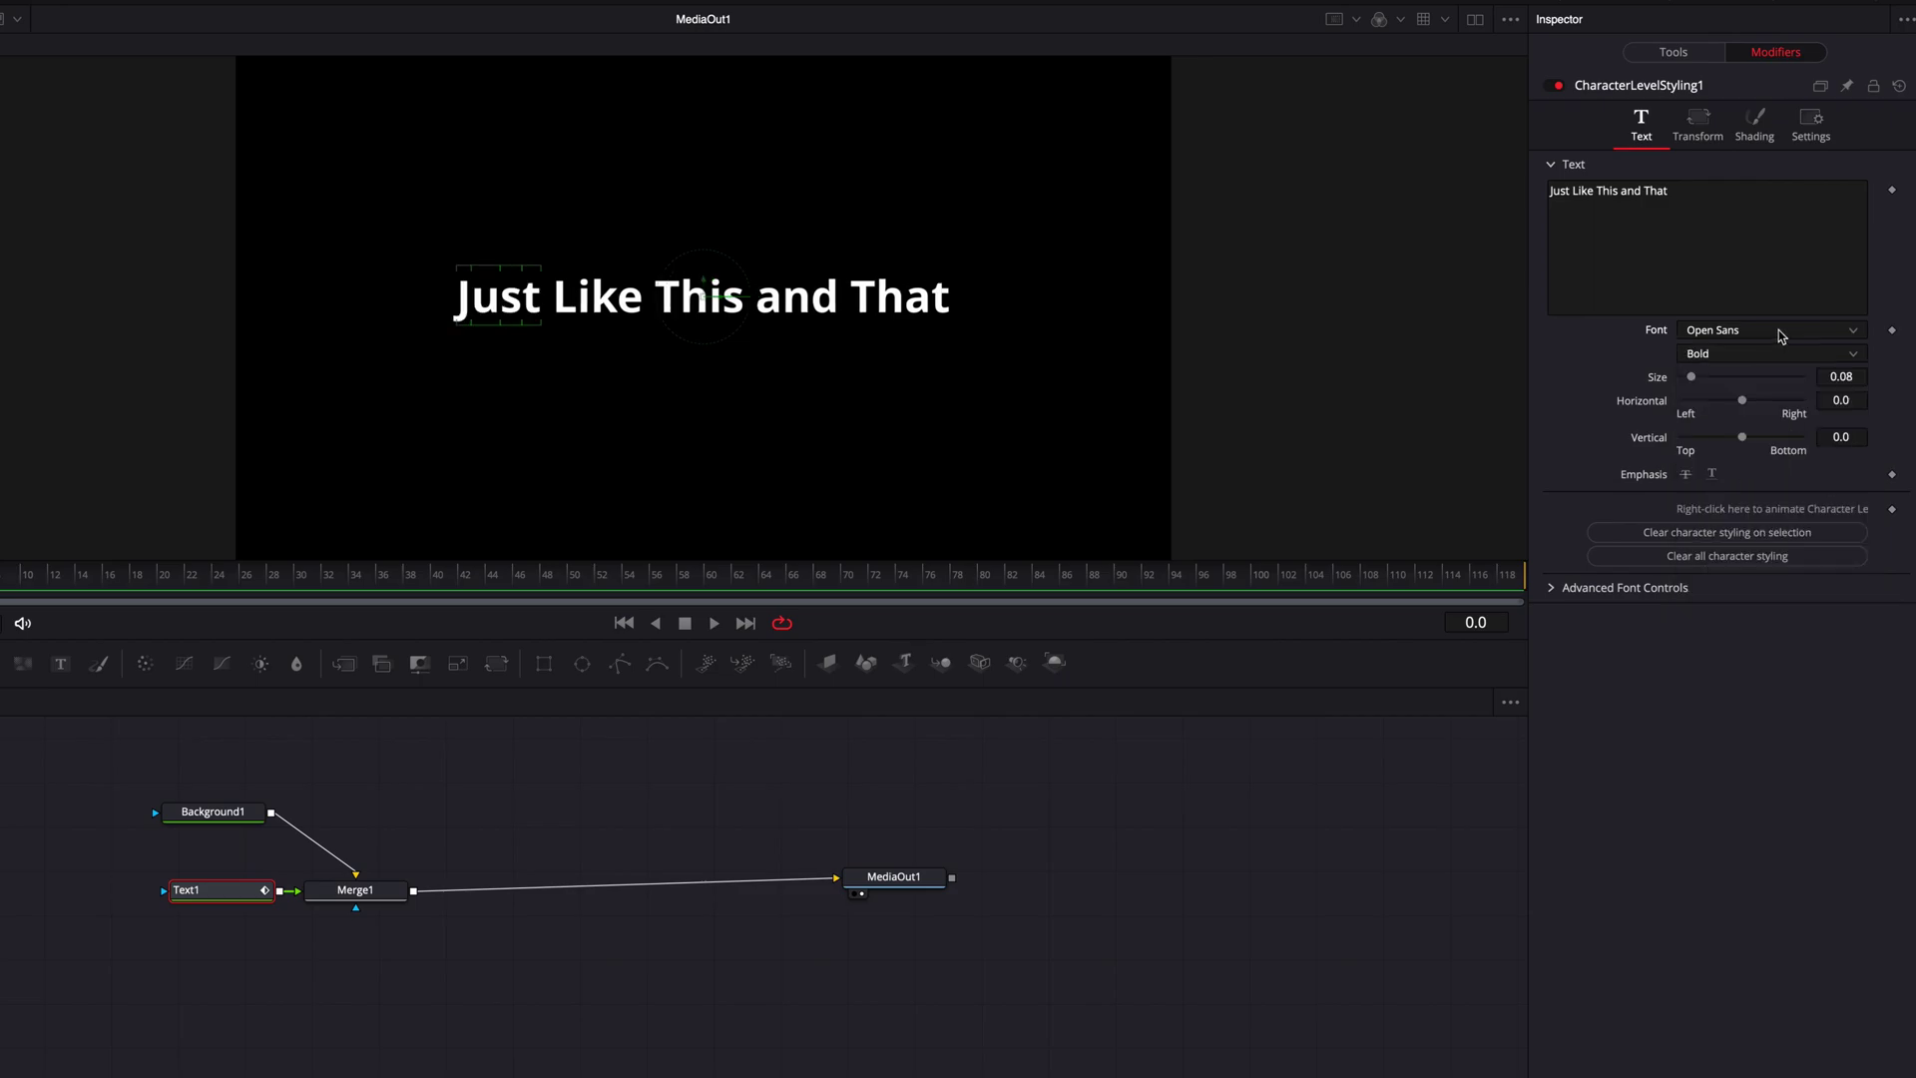
Restyle Just in Oswald ExtraLight at size 0.22, then select the word That.
click(1782, 336)
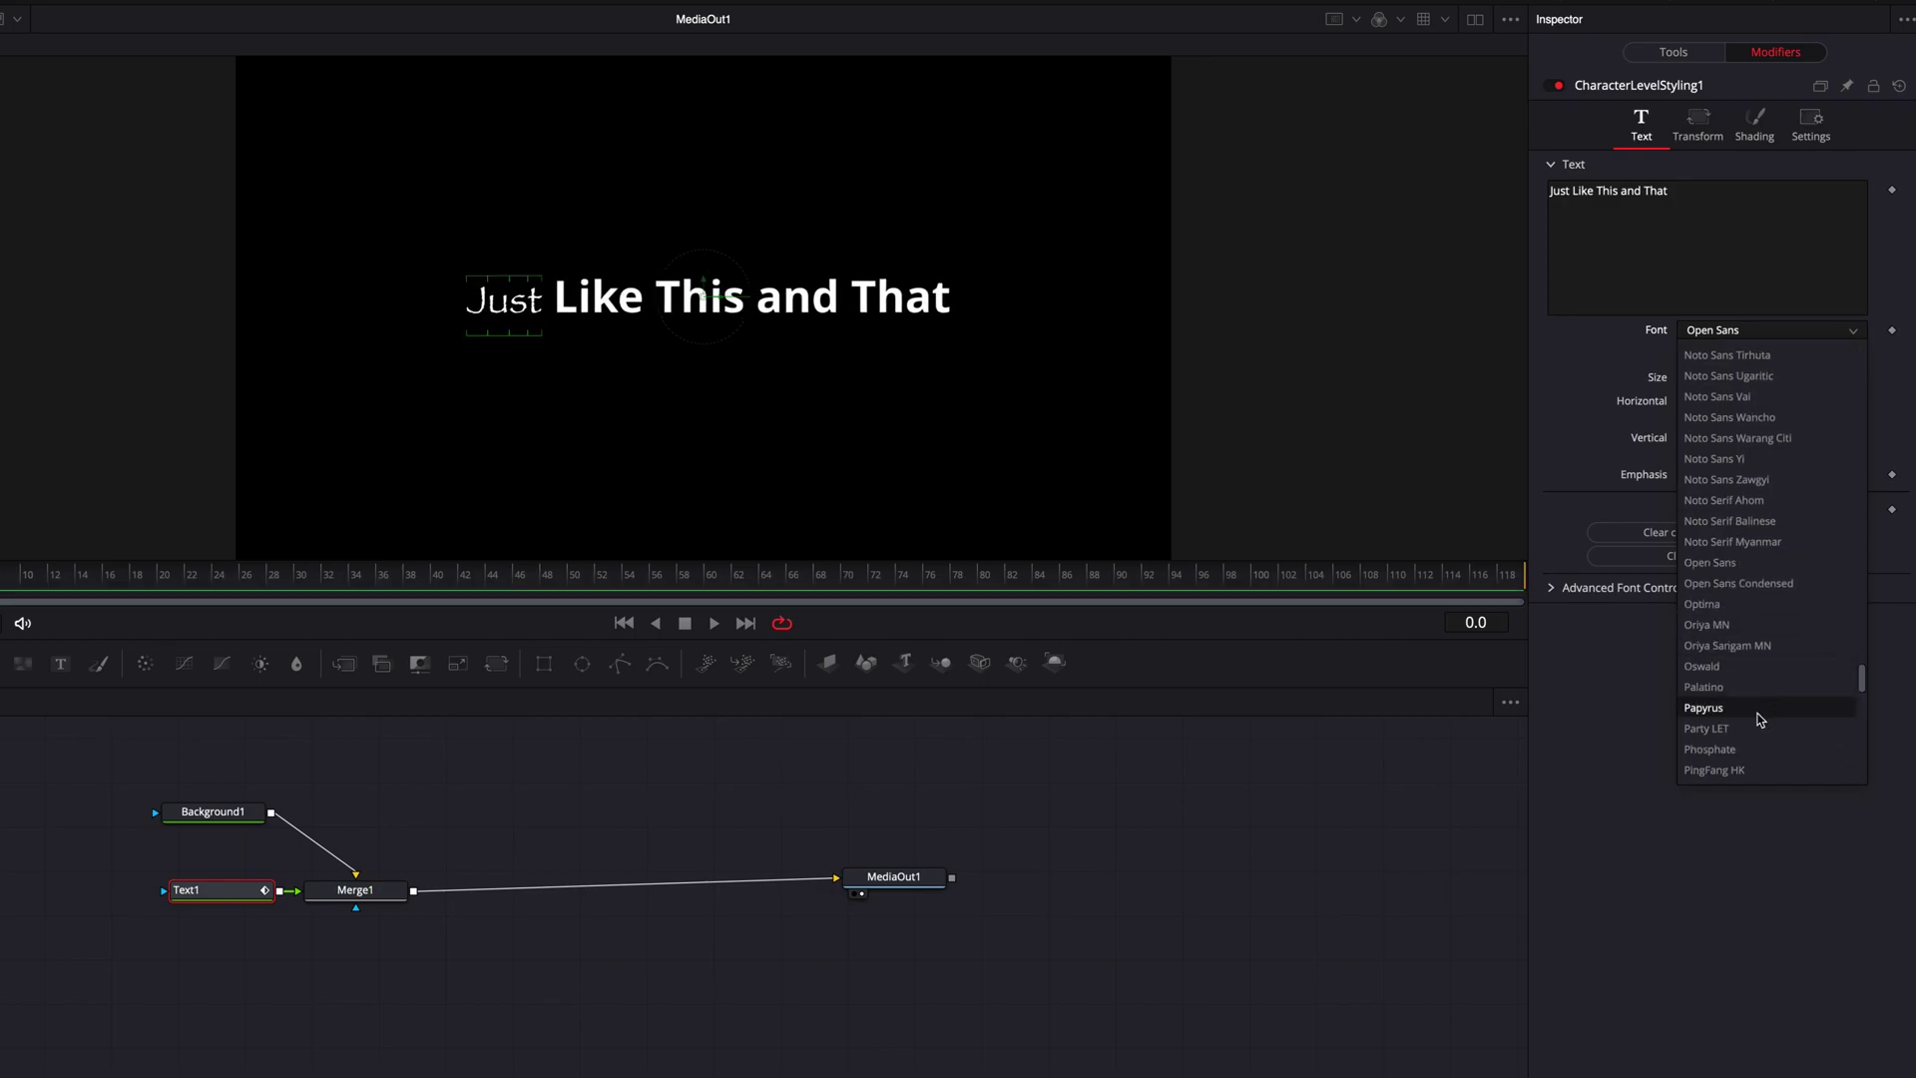
click(1779, 667)
click(1763, 356)
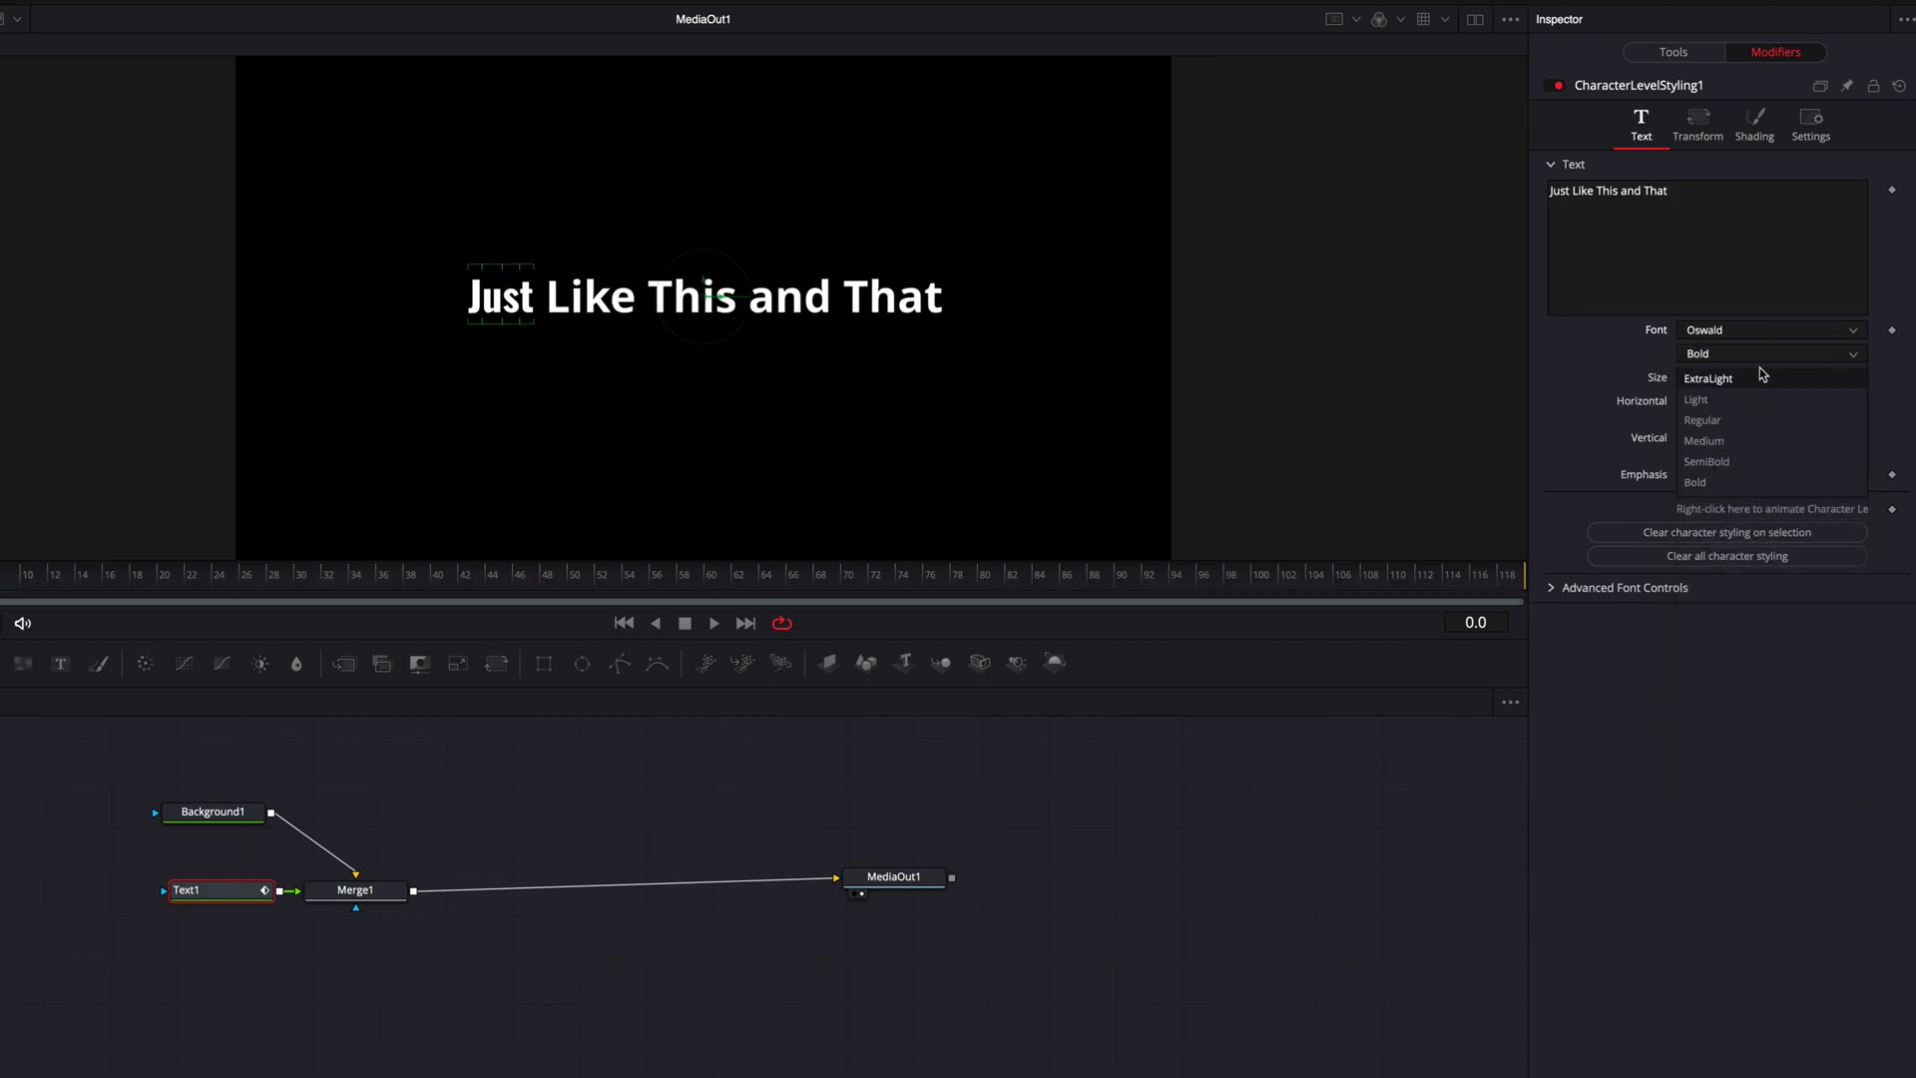
click(1764, 381)
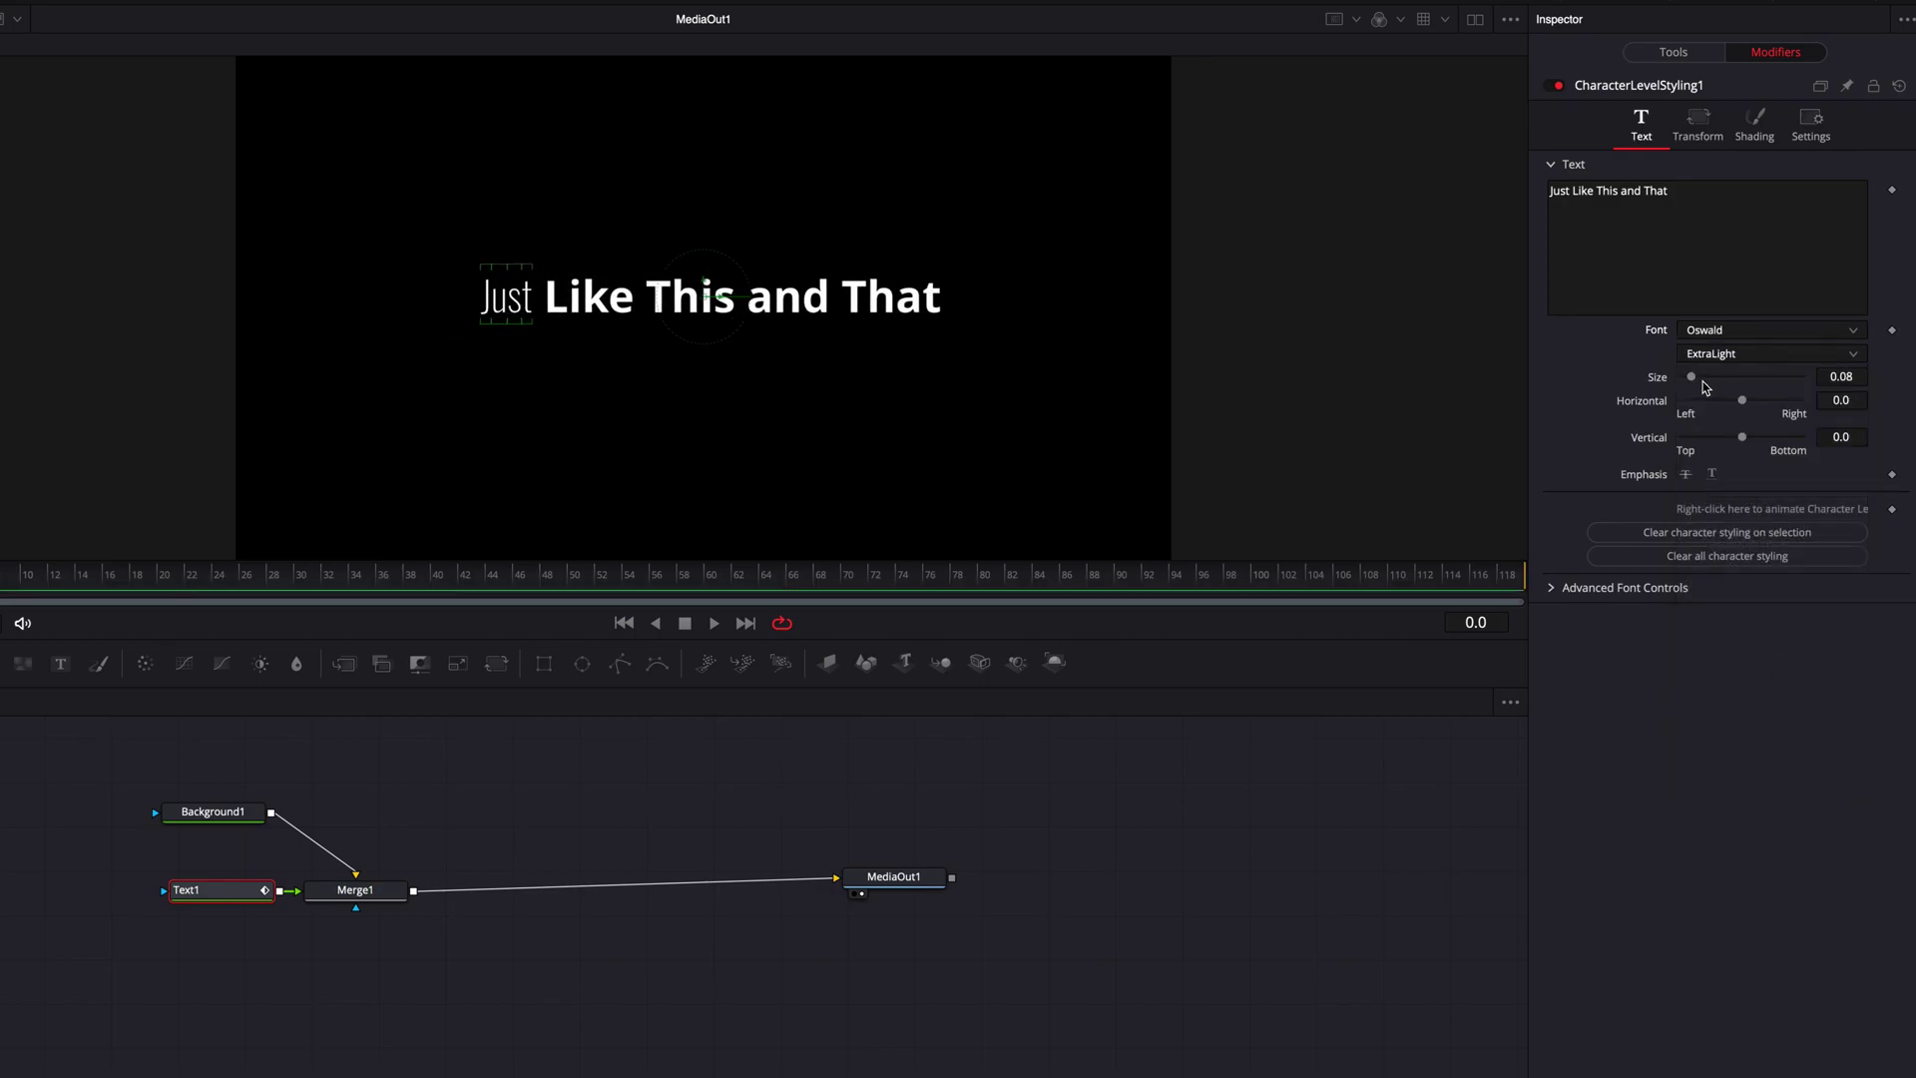
drag(1691, 378, 1710, 381)
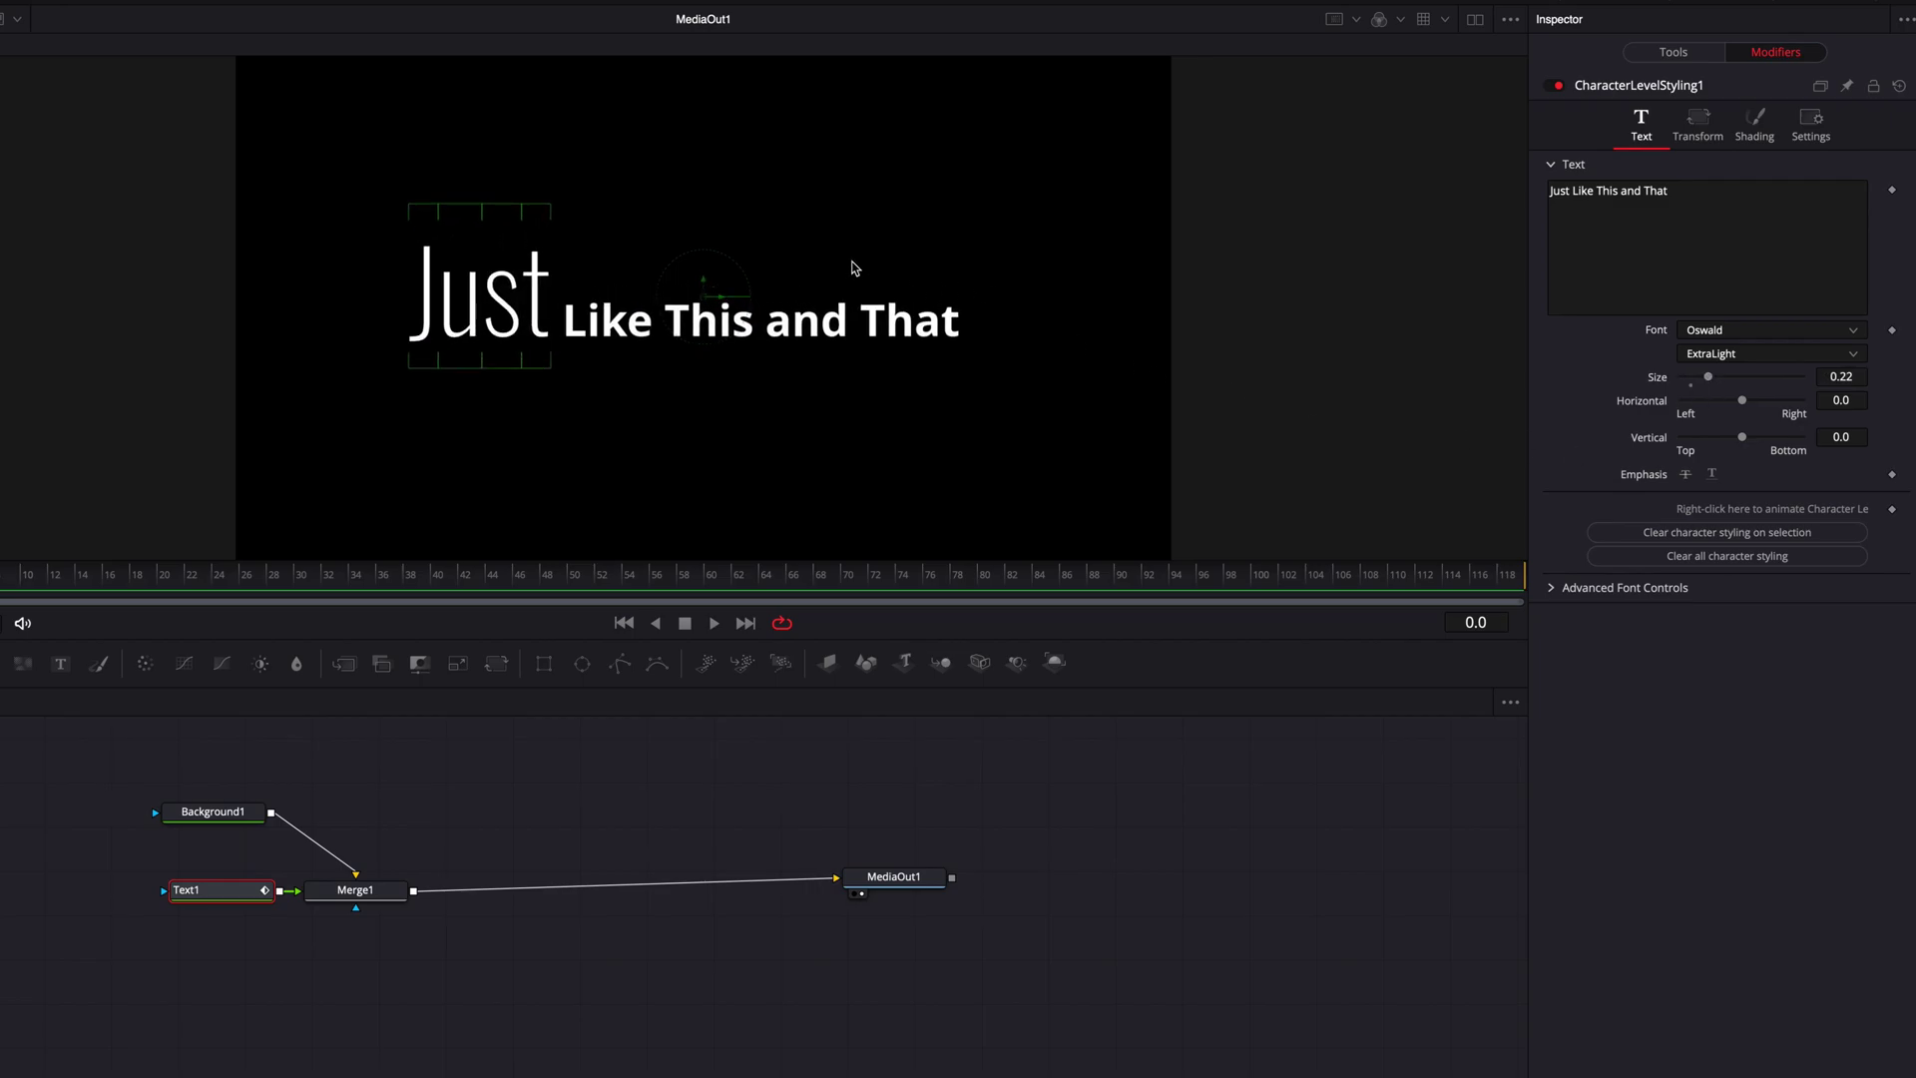
drag(853, 268, 1009, 377)
click(1763, 133)
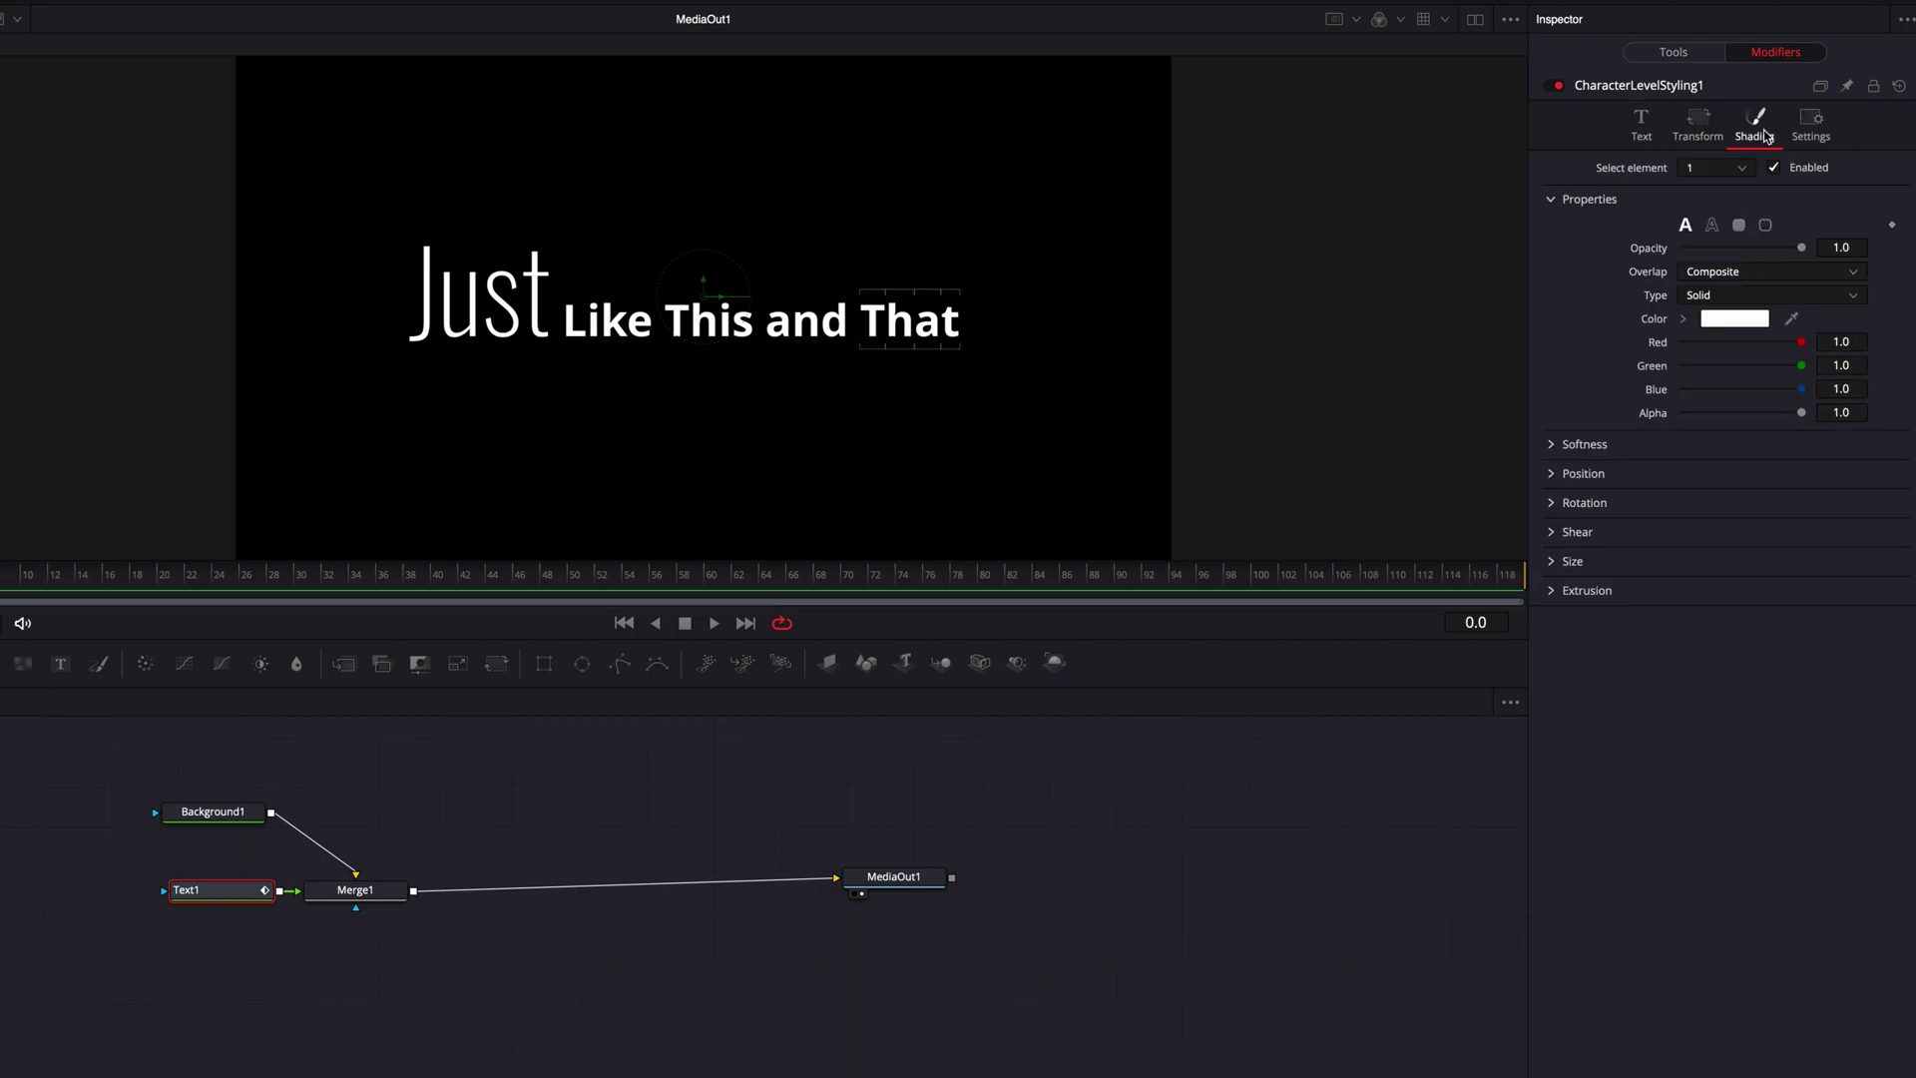
Make the word That full-strength red.
click(1683, 318)
click(1817, 341)
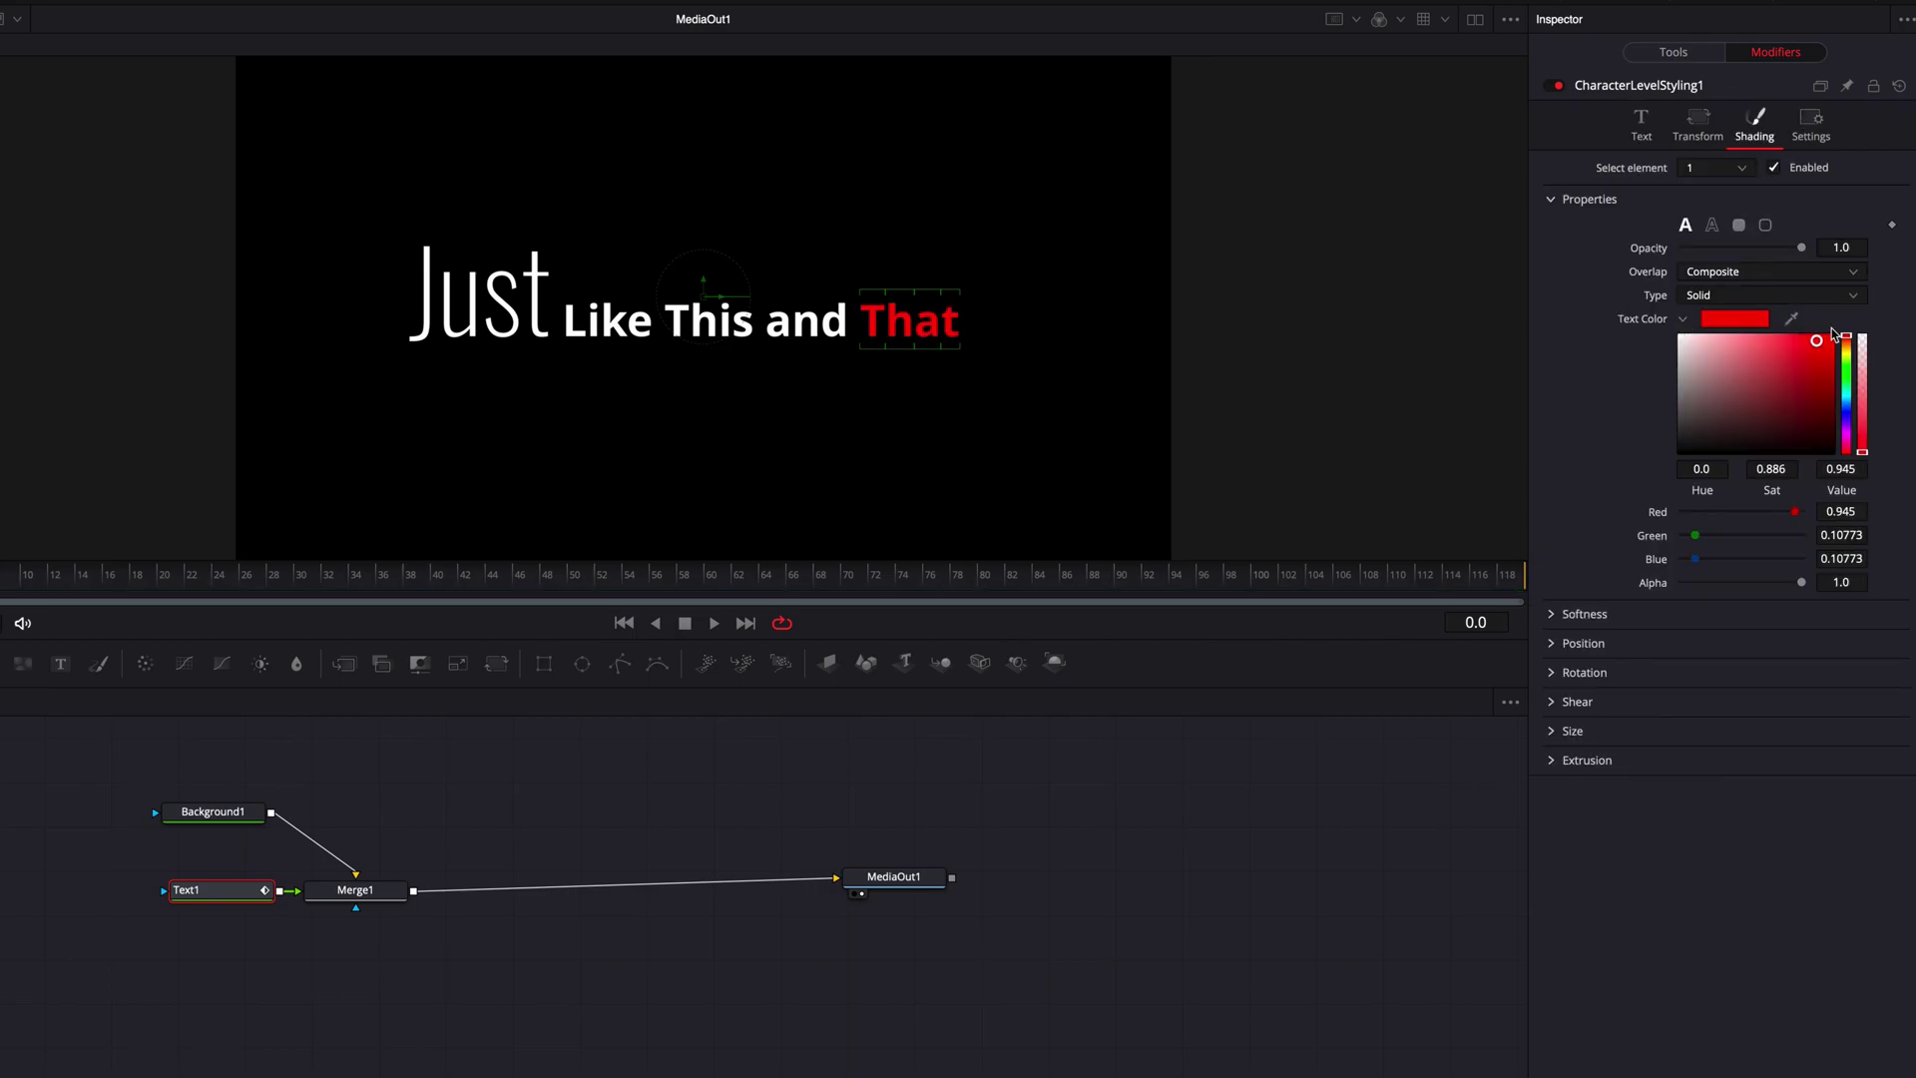
click(1832, 333)
Select the word and and render it as outline-only letters.
drag(769, 262, 854, 389)
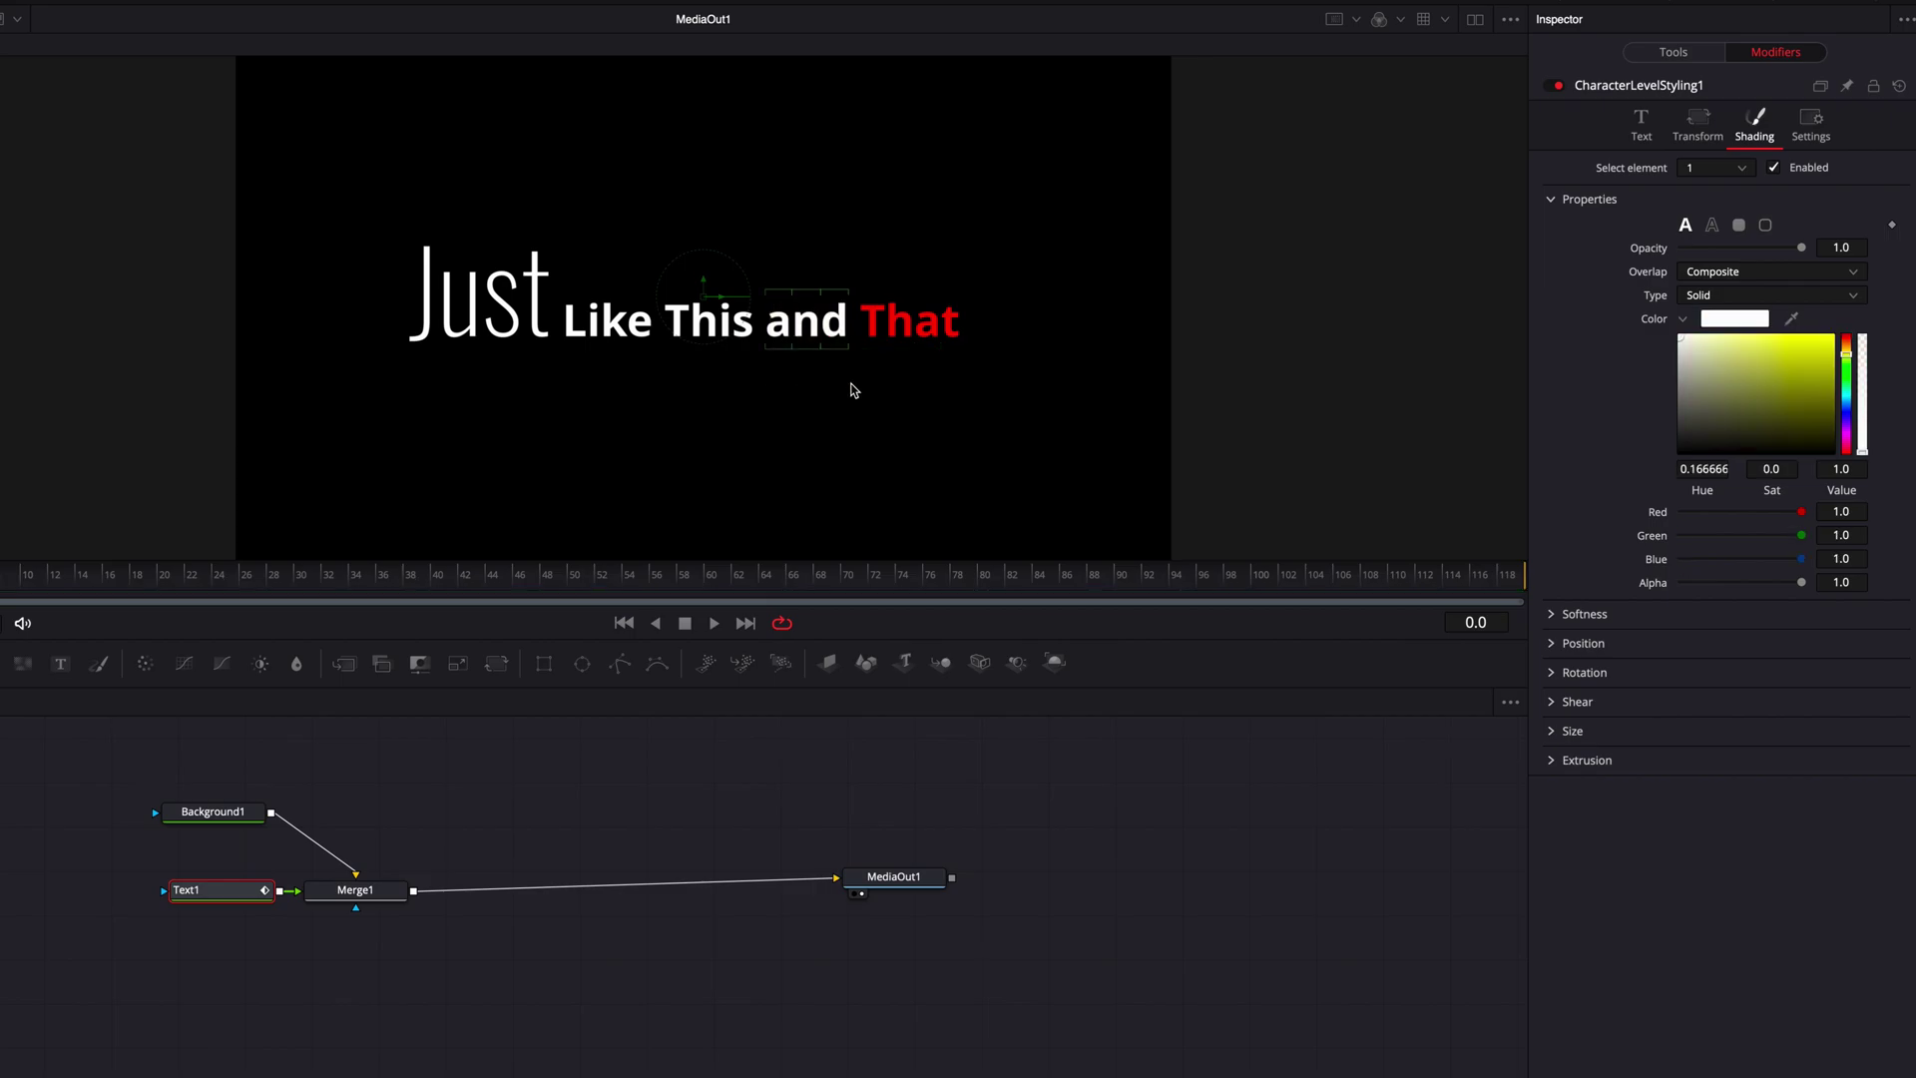
click(1711, 226)
click(1645, 125)
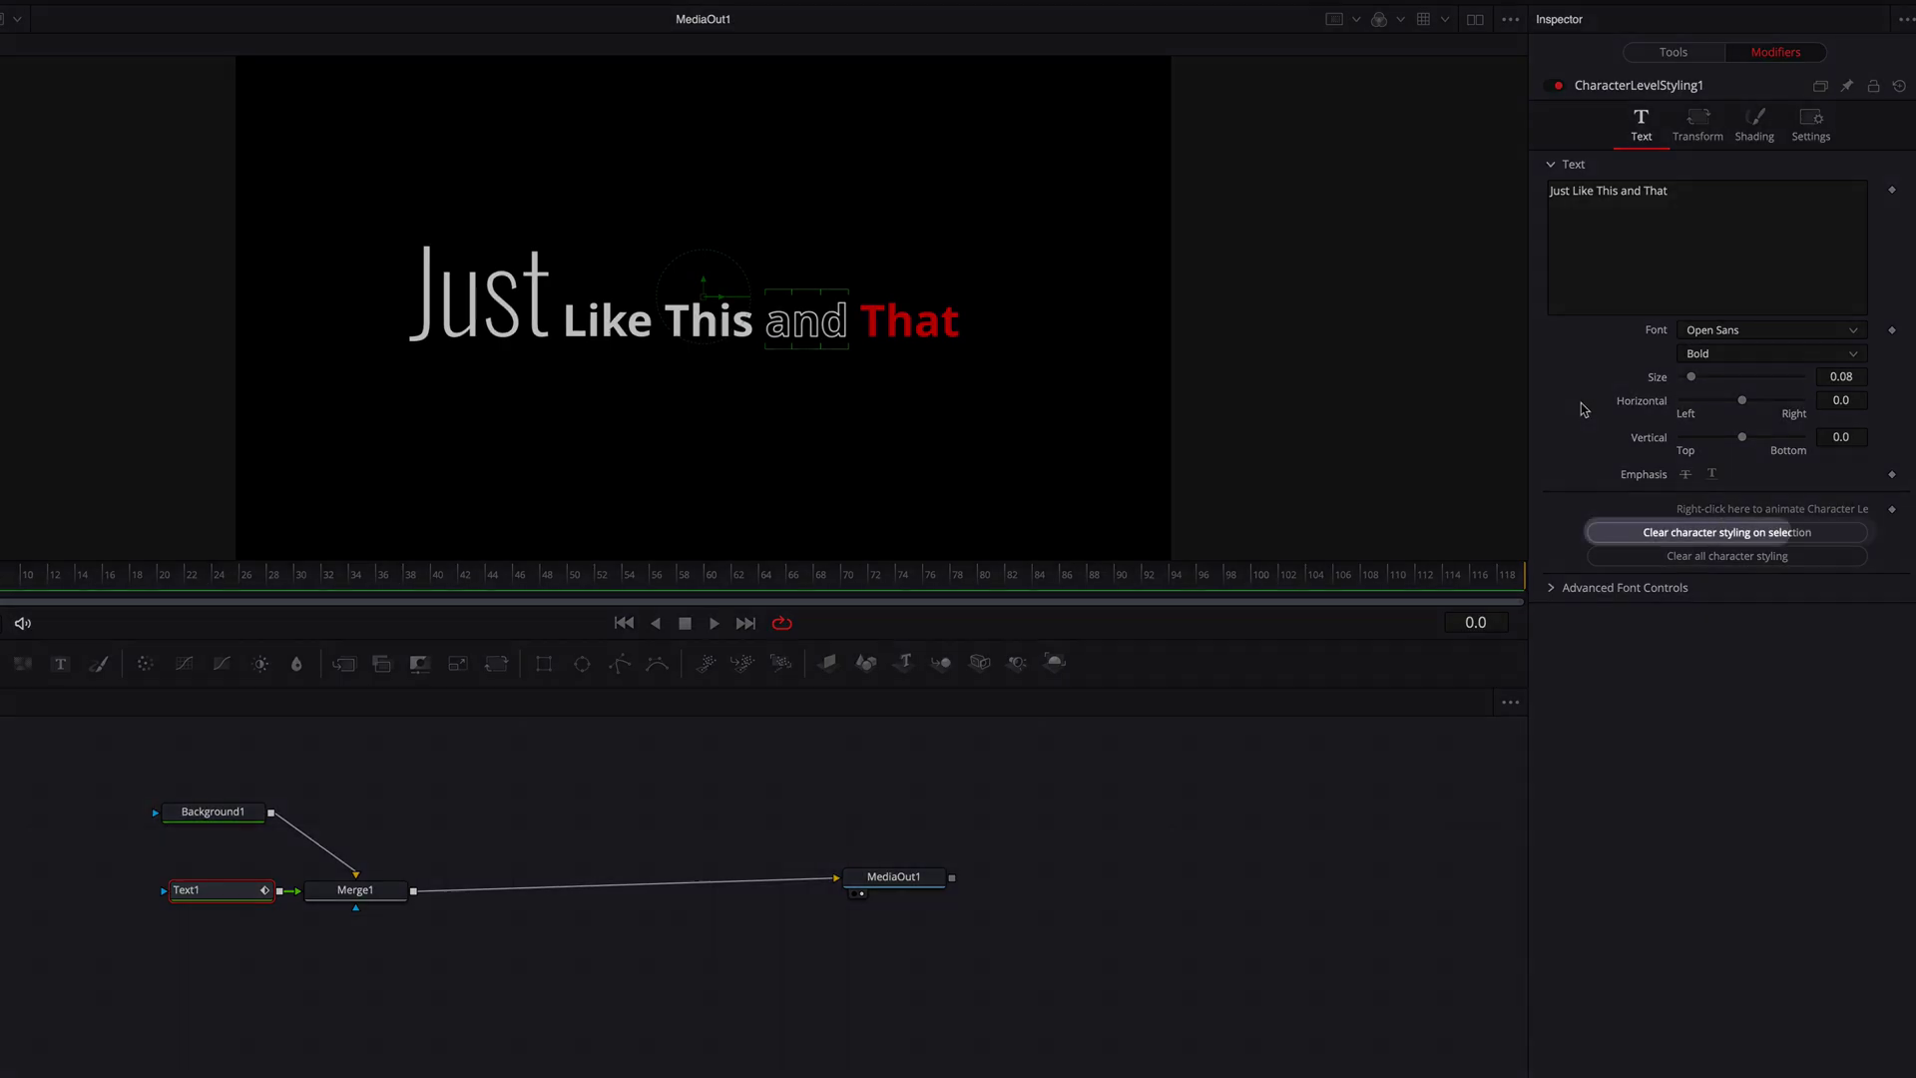
Clear the styling on 'and', then clear all character styling and deselect the text.
click(1820, 541)
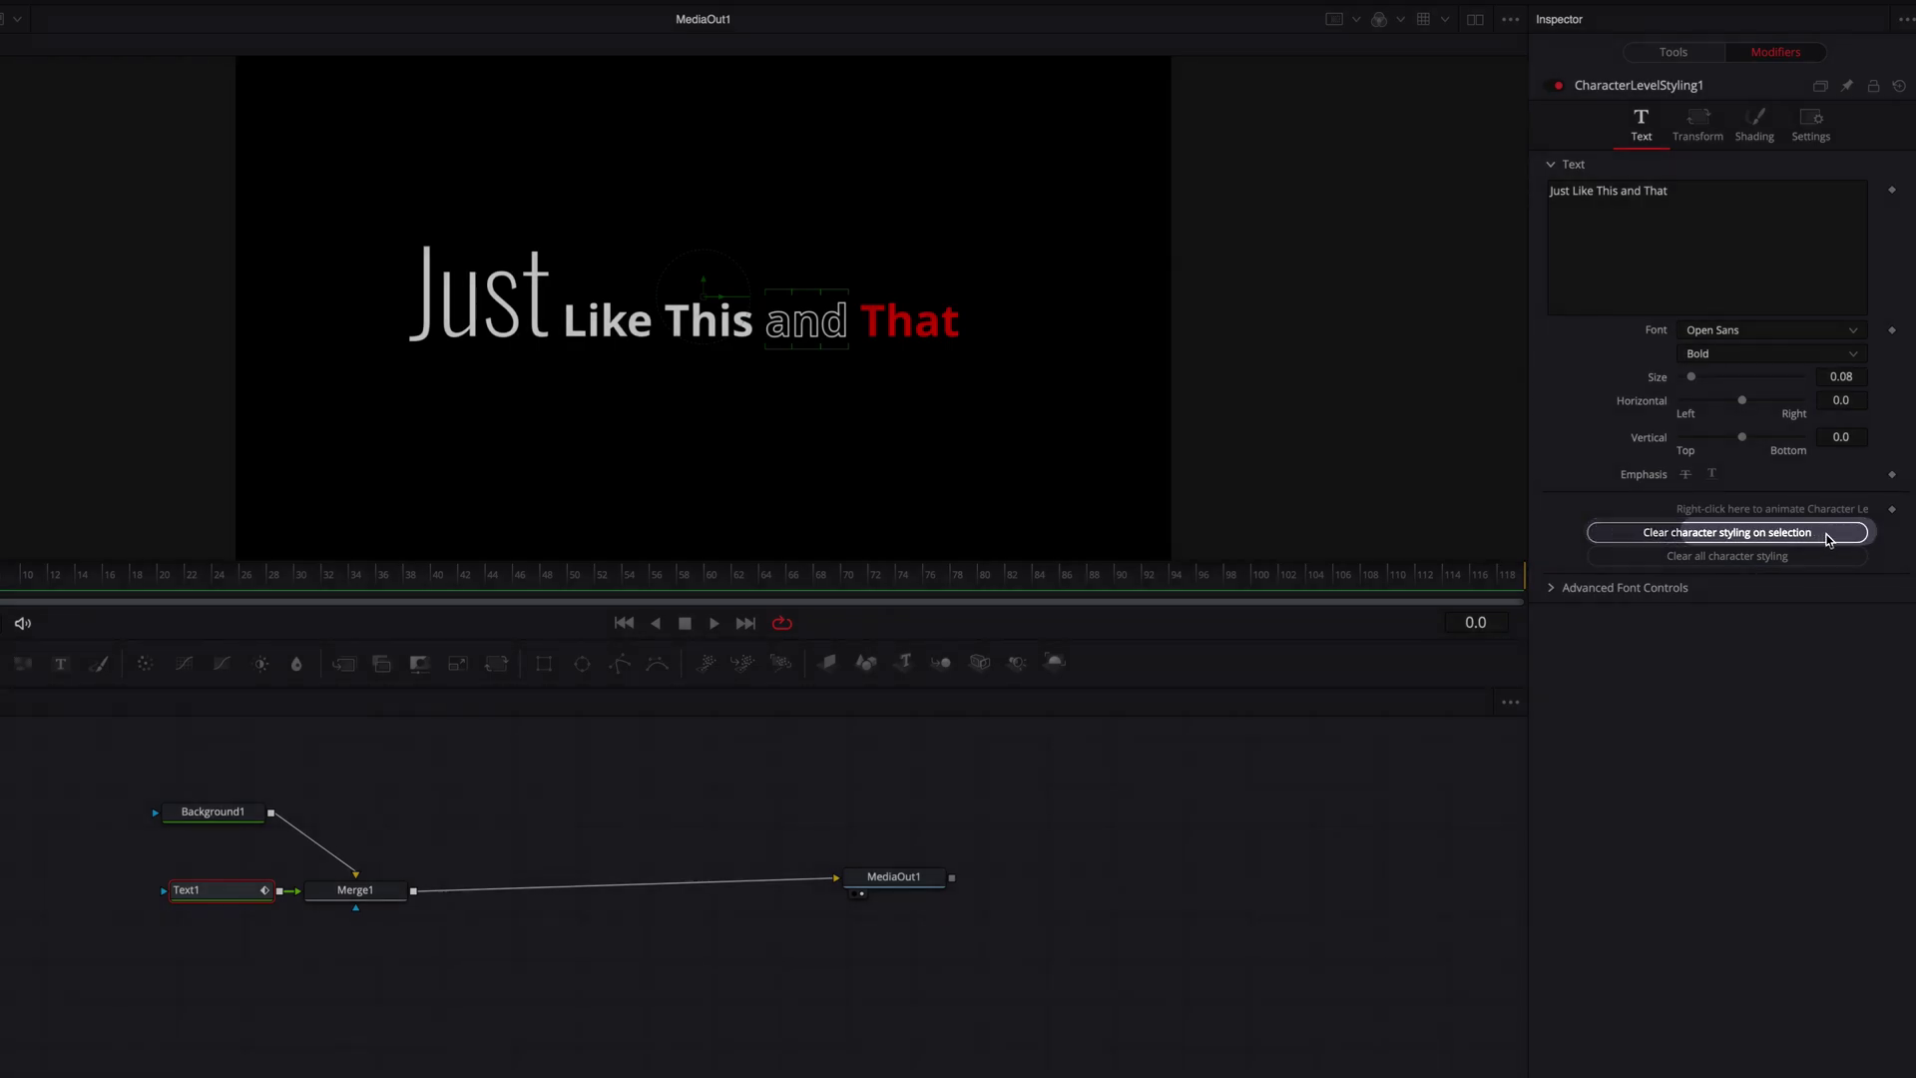
click(1829, 541)
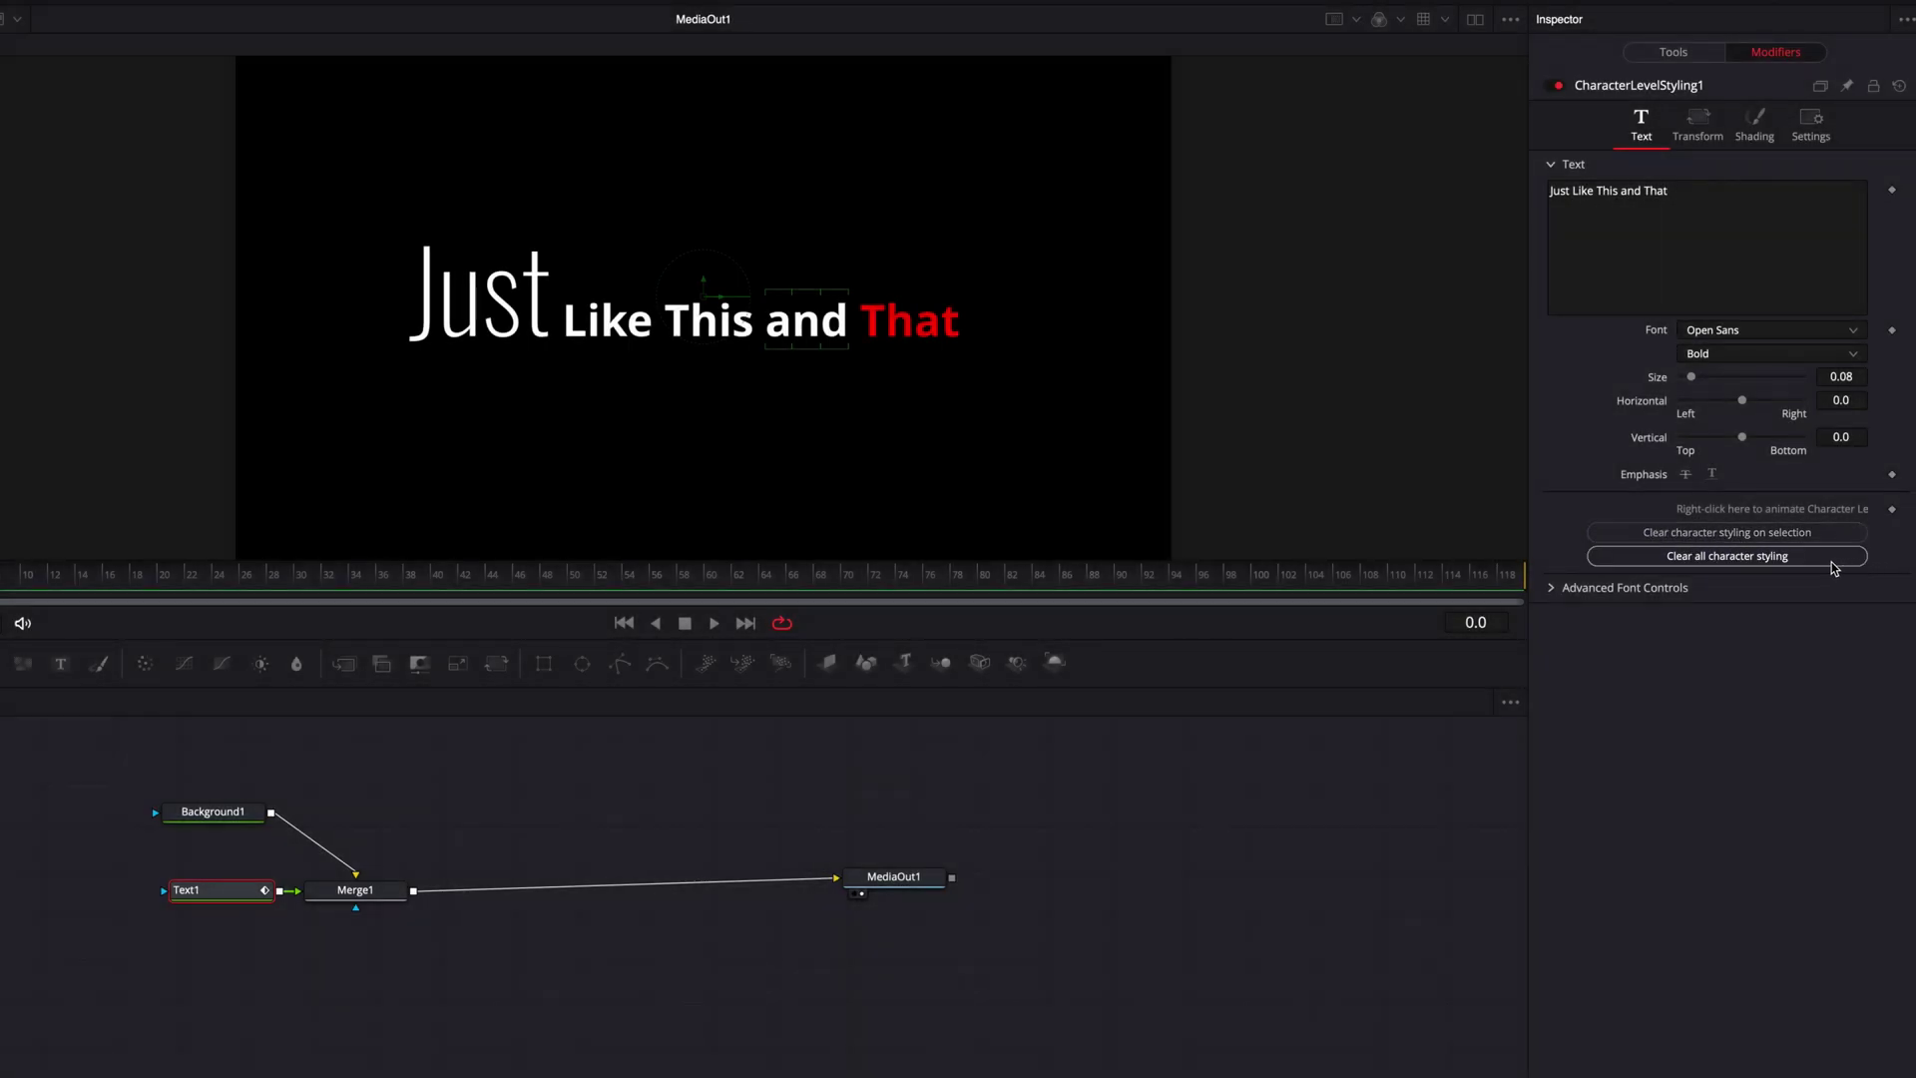
click(1832, 565)
click(1340, 489)
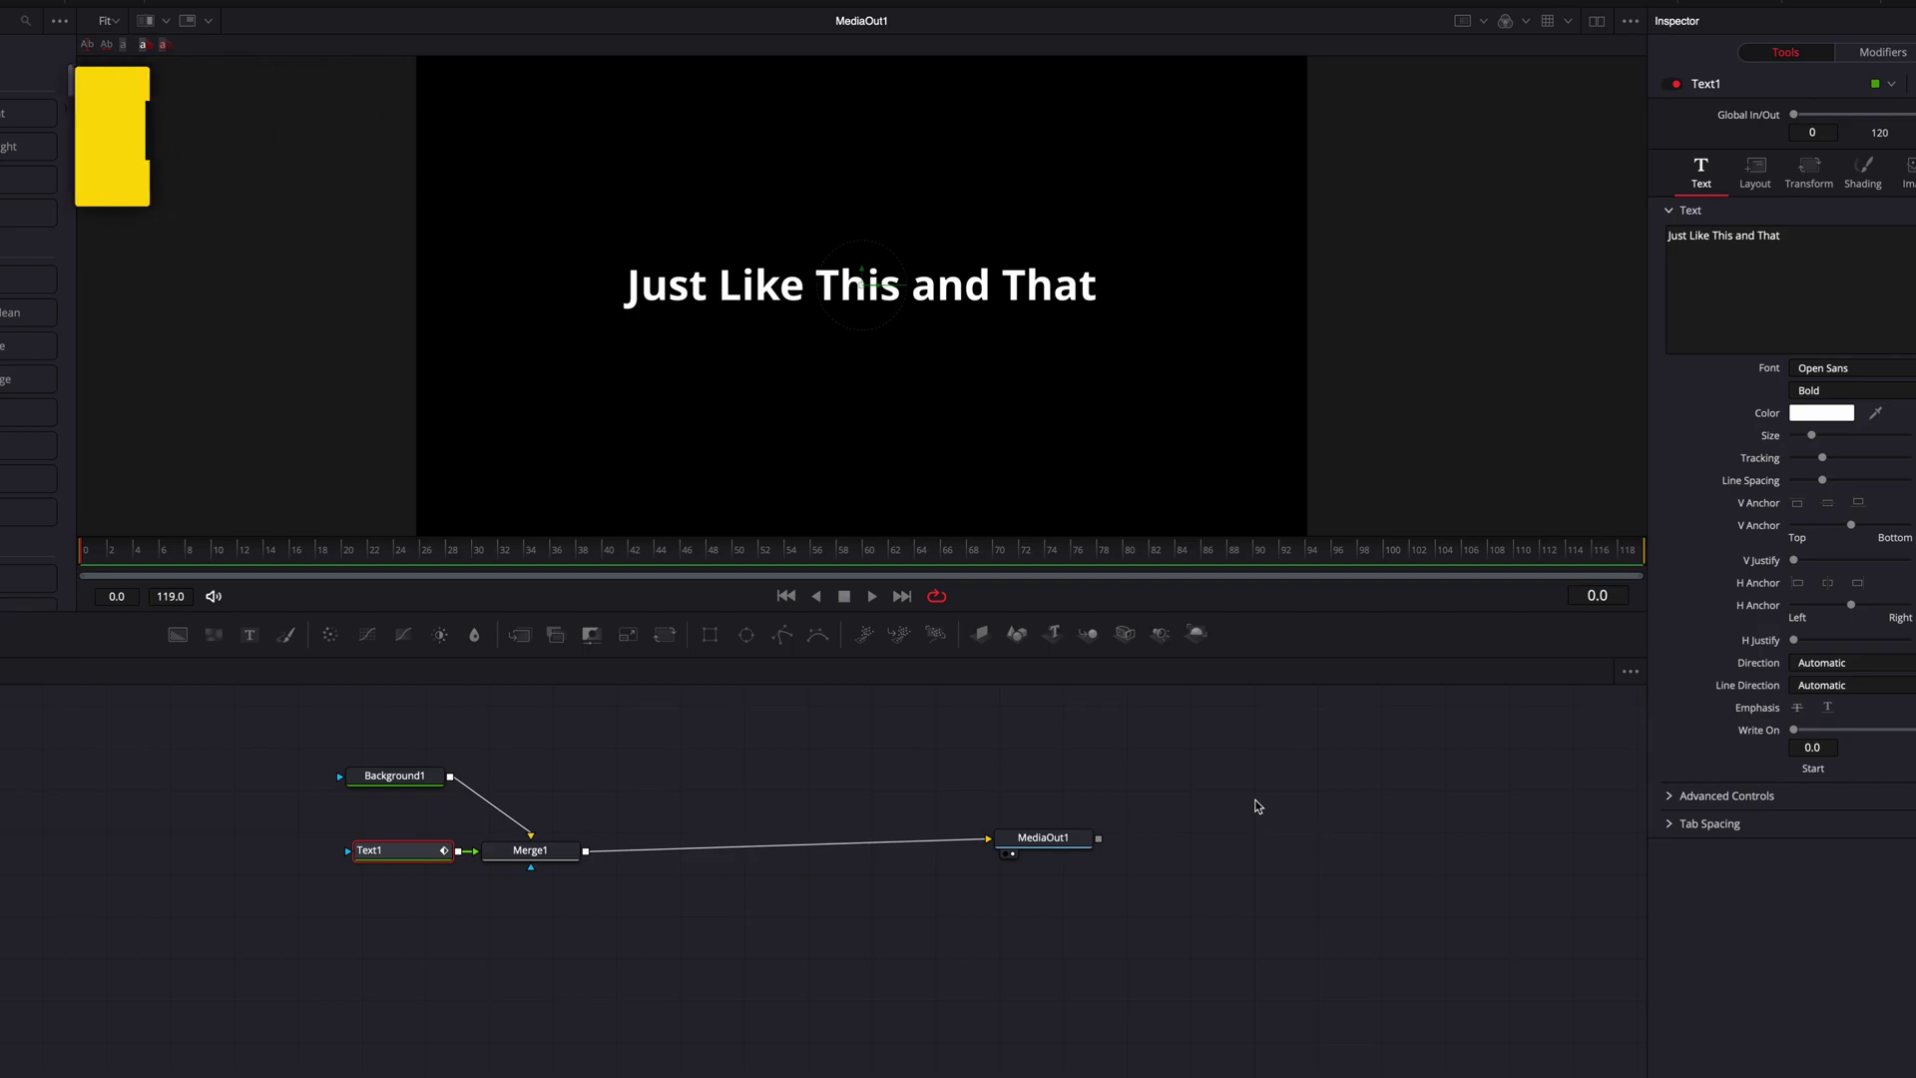
Select the word Like and make it red at size 0.126.
click(1776, 55)
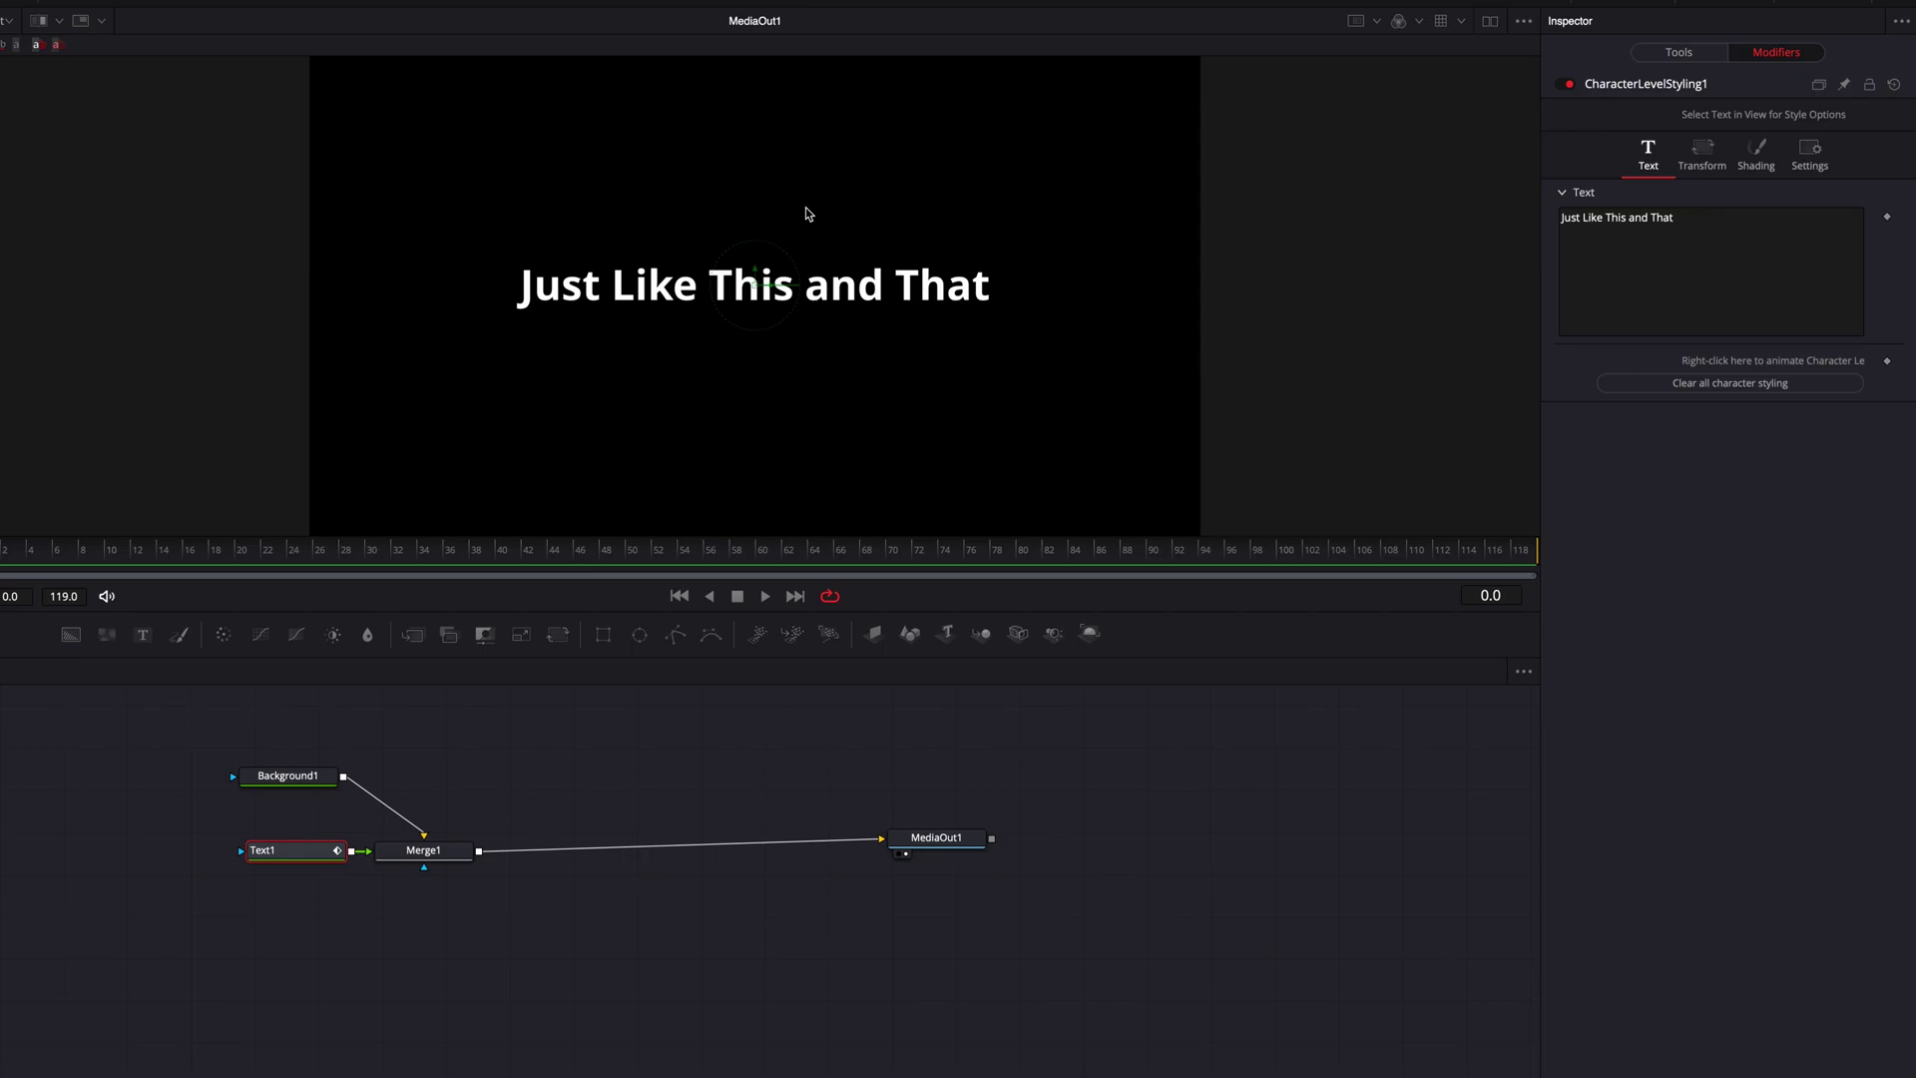
drag(595, 213, 706, 351)
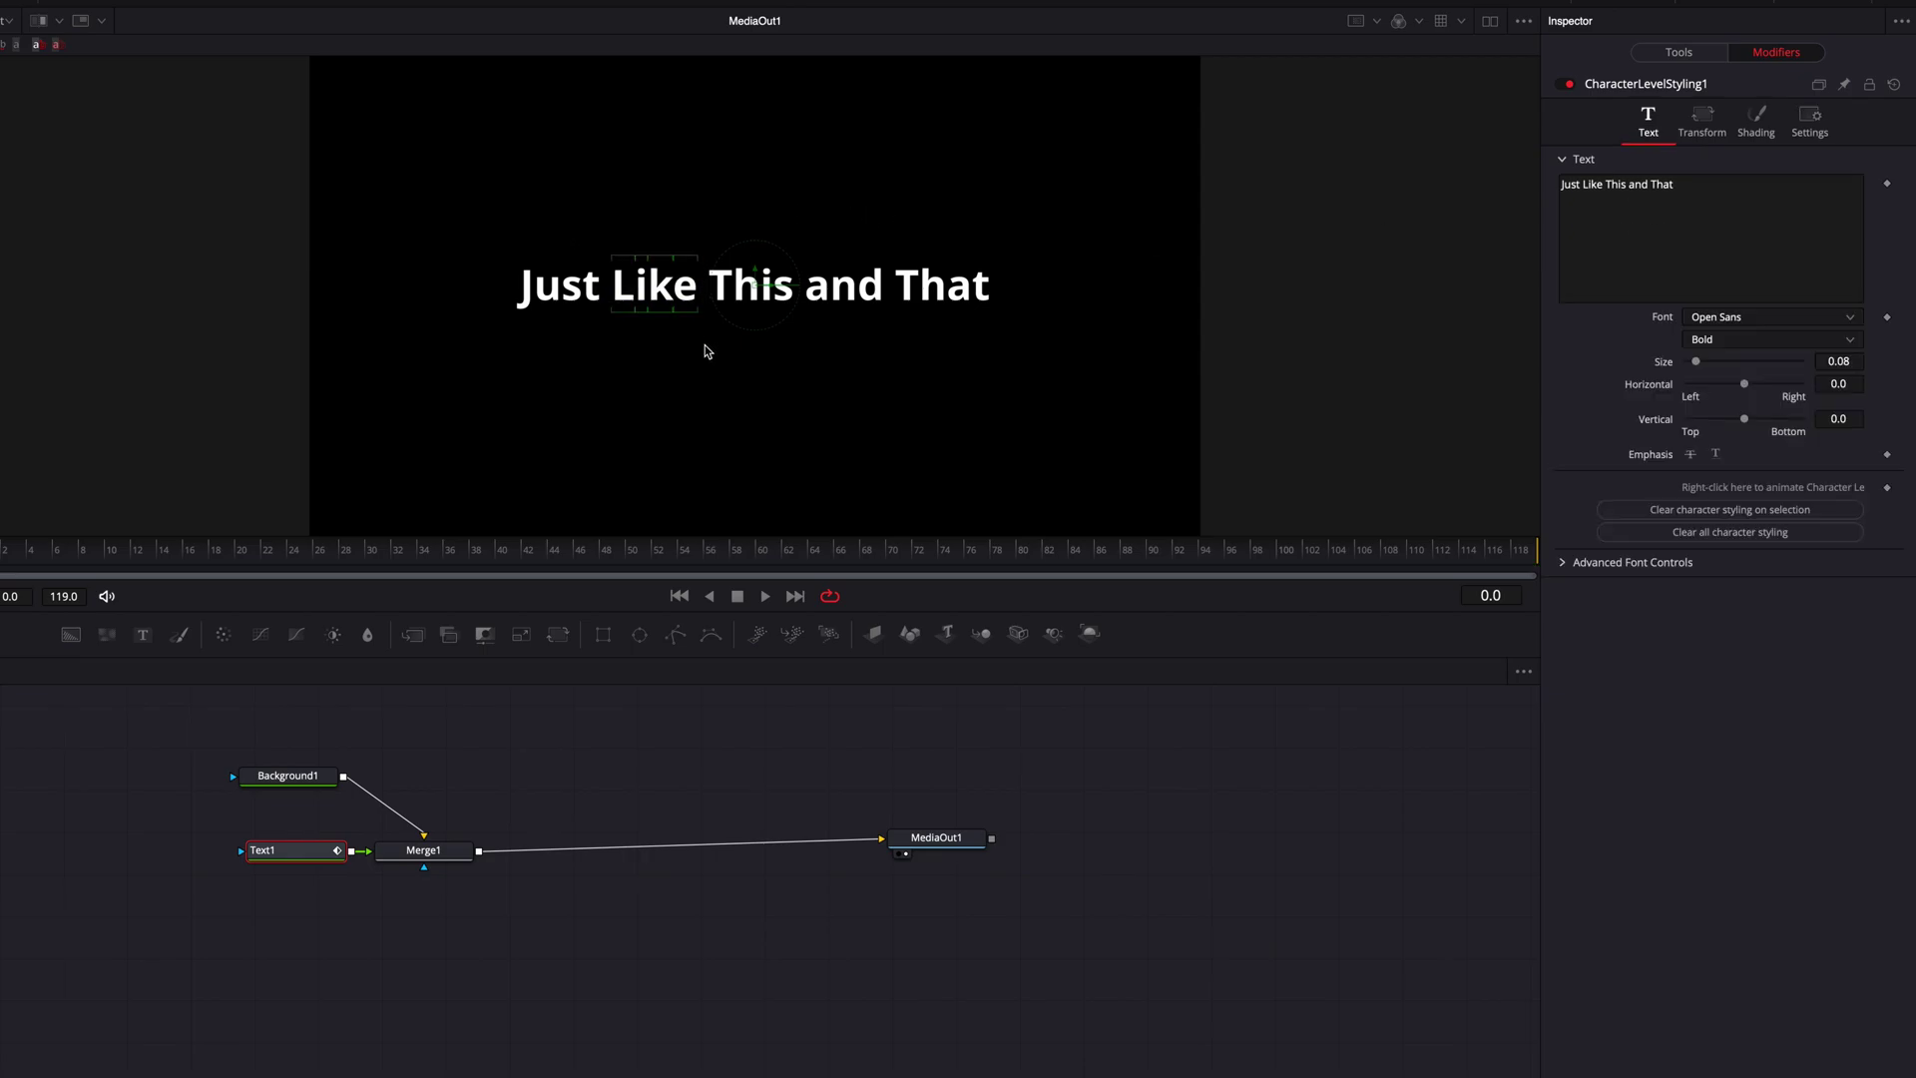
click(1758, 124)
drag(1802, 345, 1889, 308)
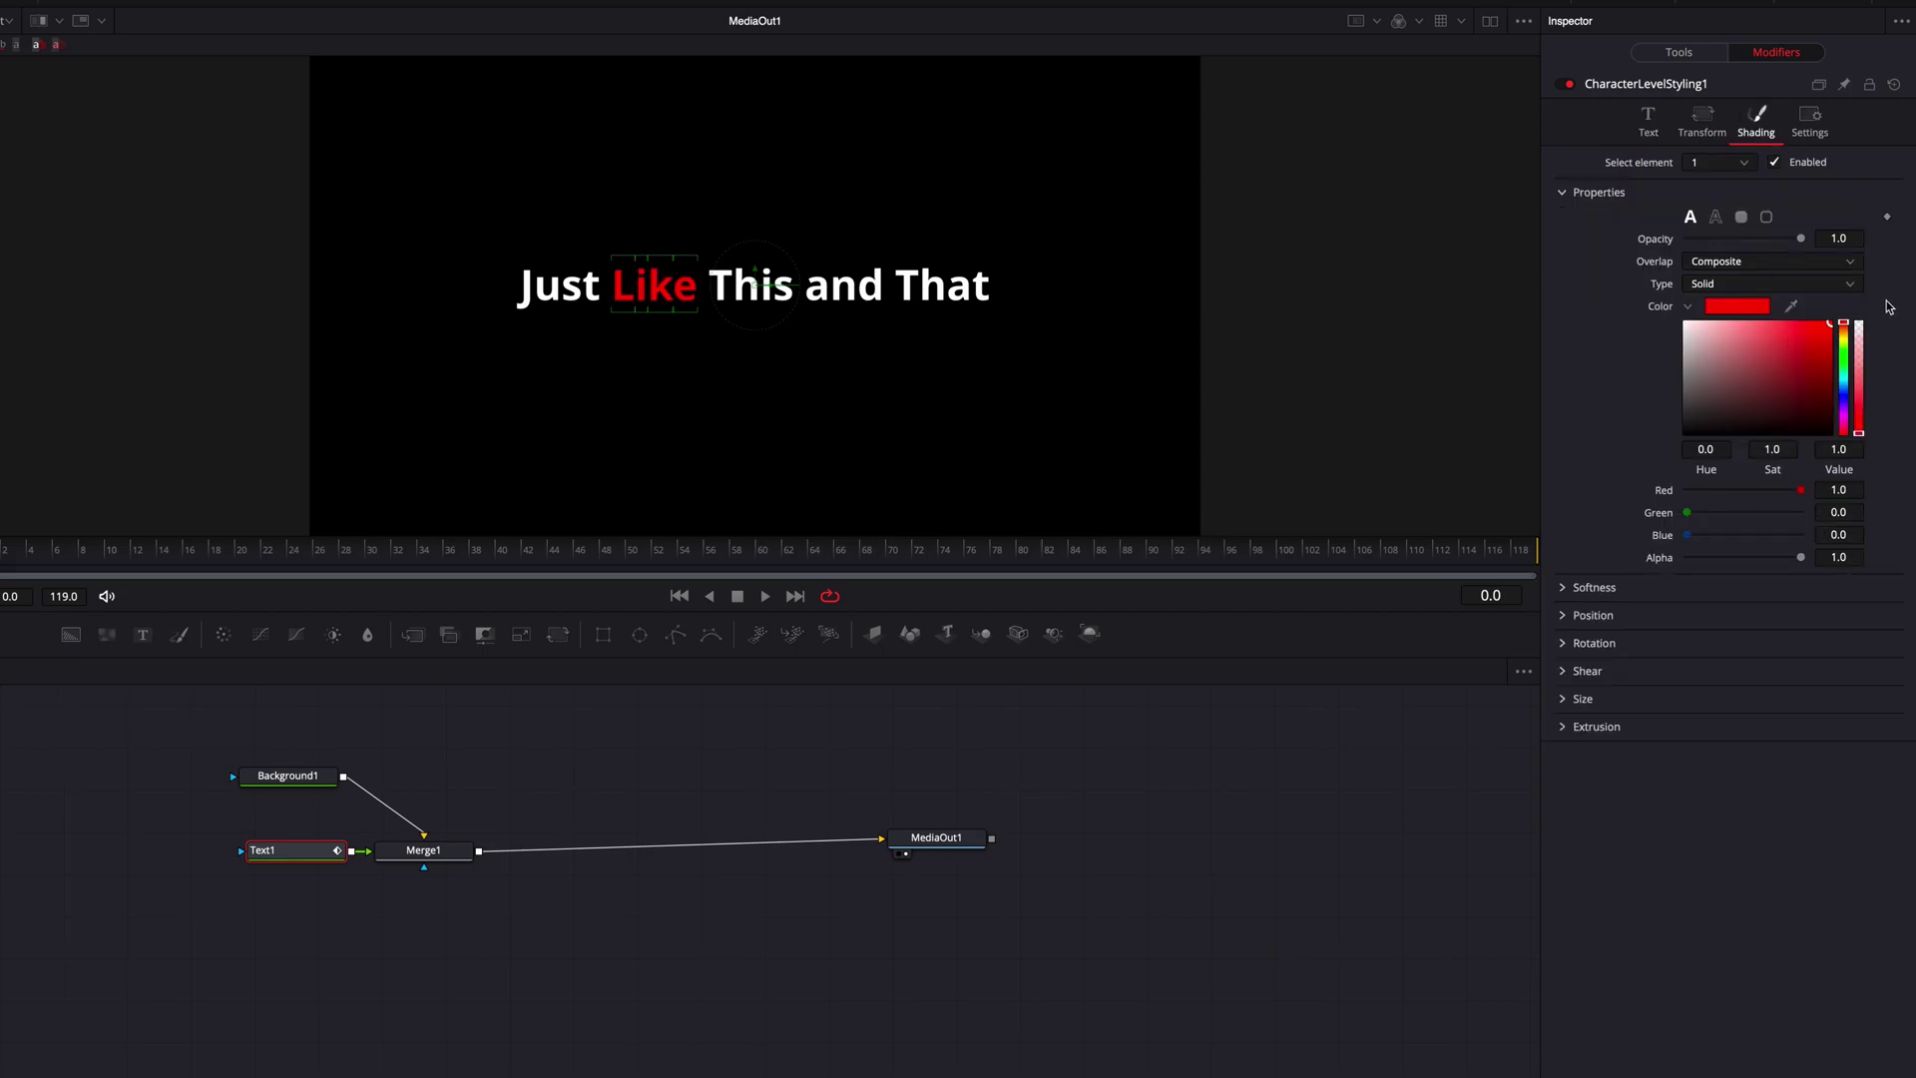
click(1653, 129)
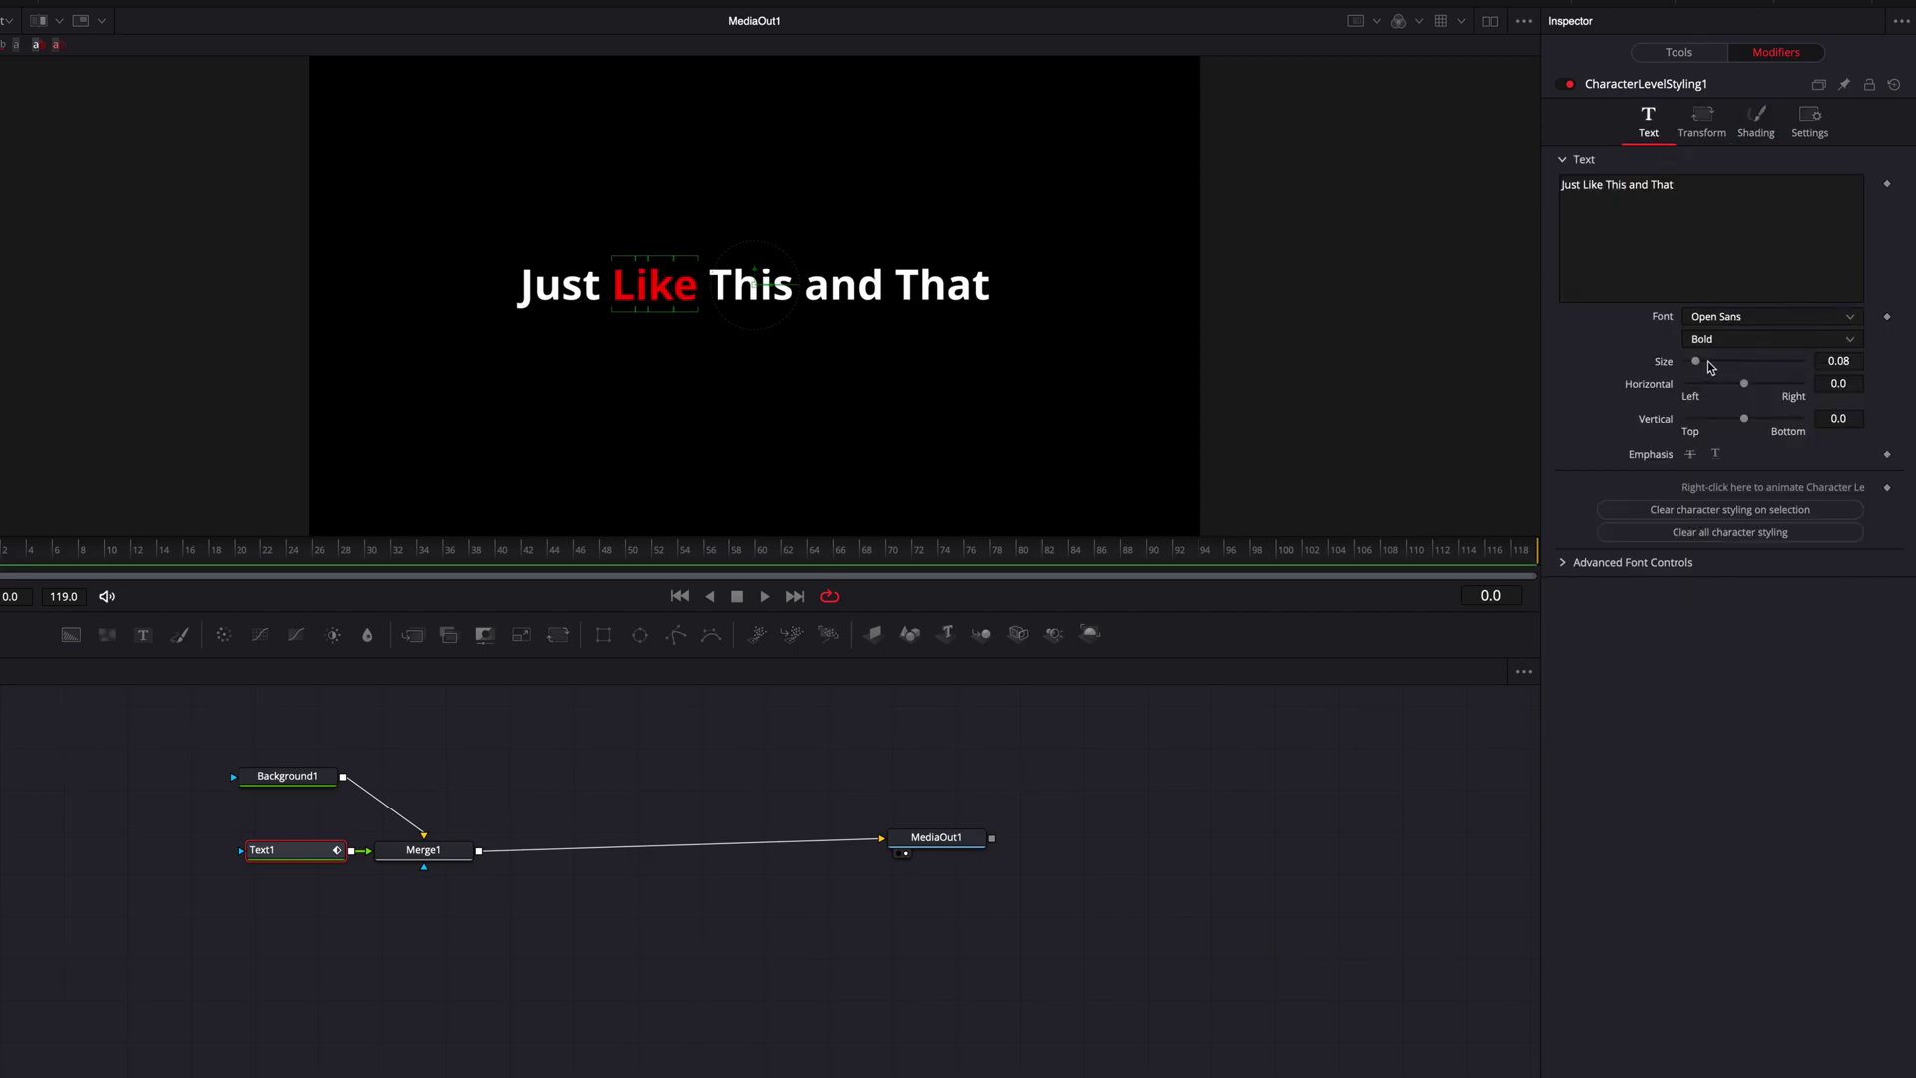
drag(1699, 368, 1706, 367)
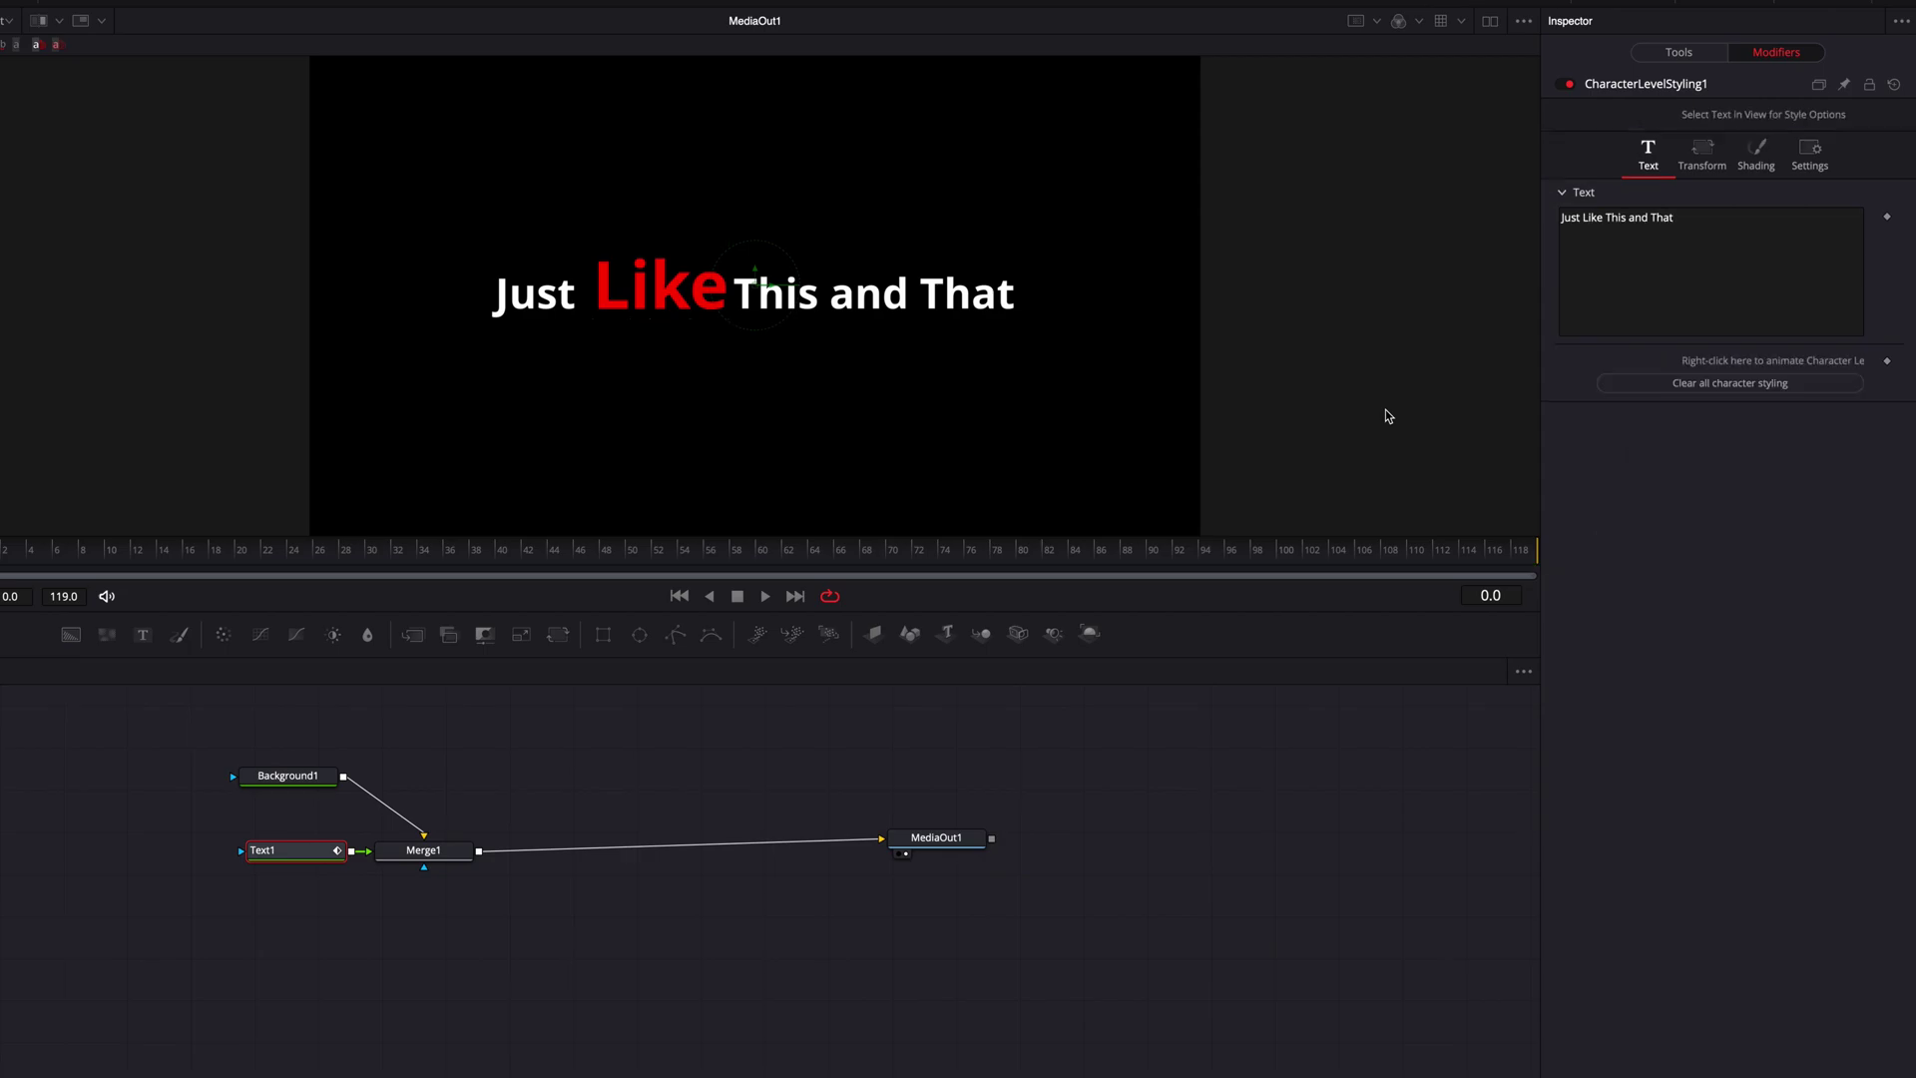
Backspace characters after Like to see the character styling shift along the text.
click(1606, 220)
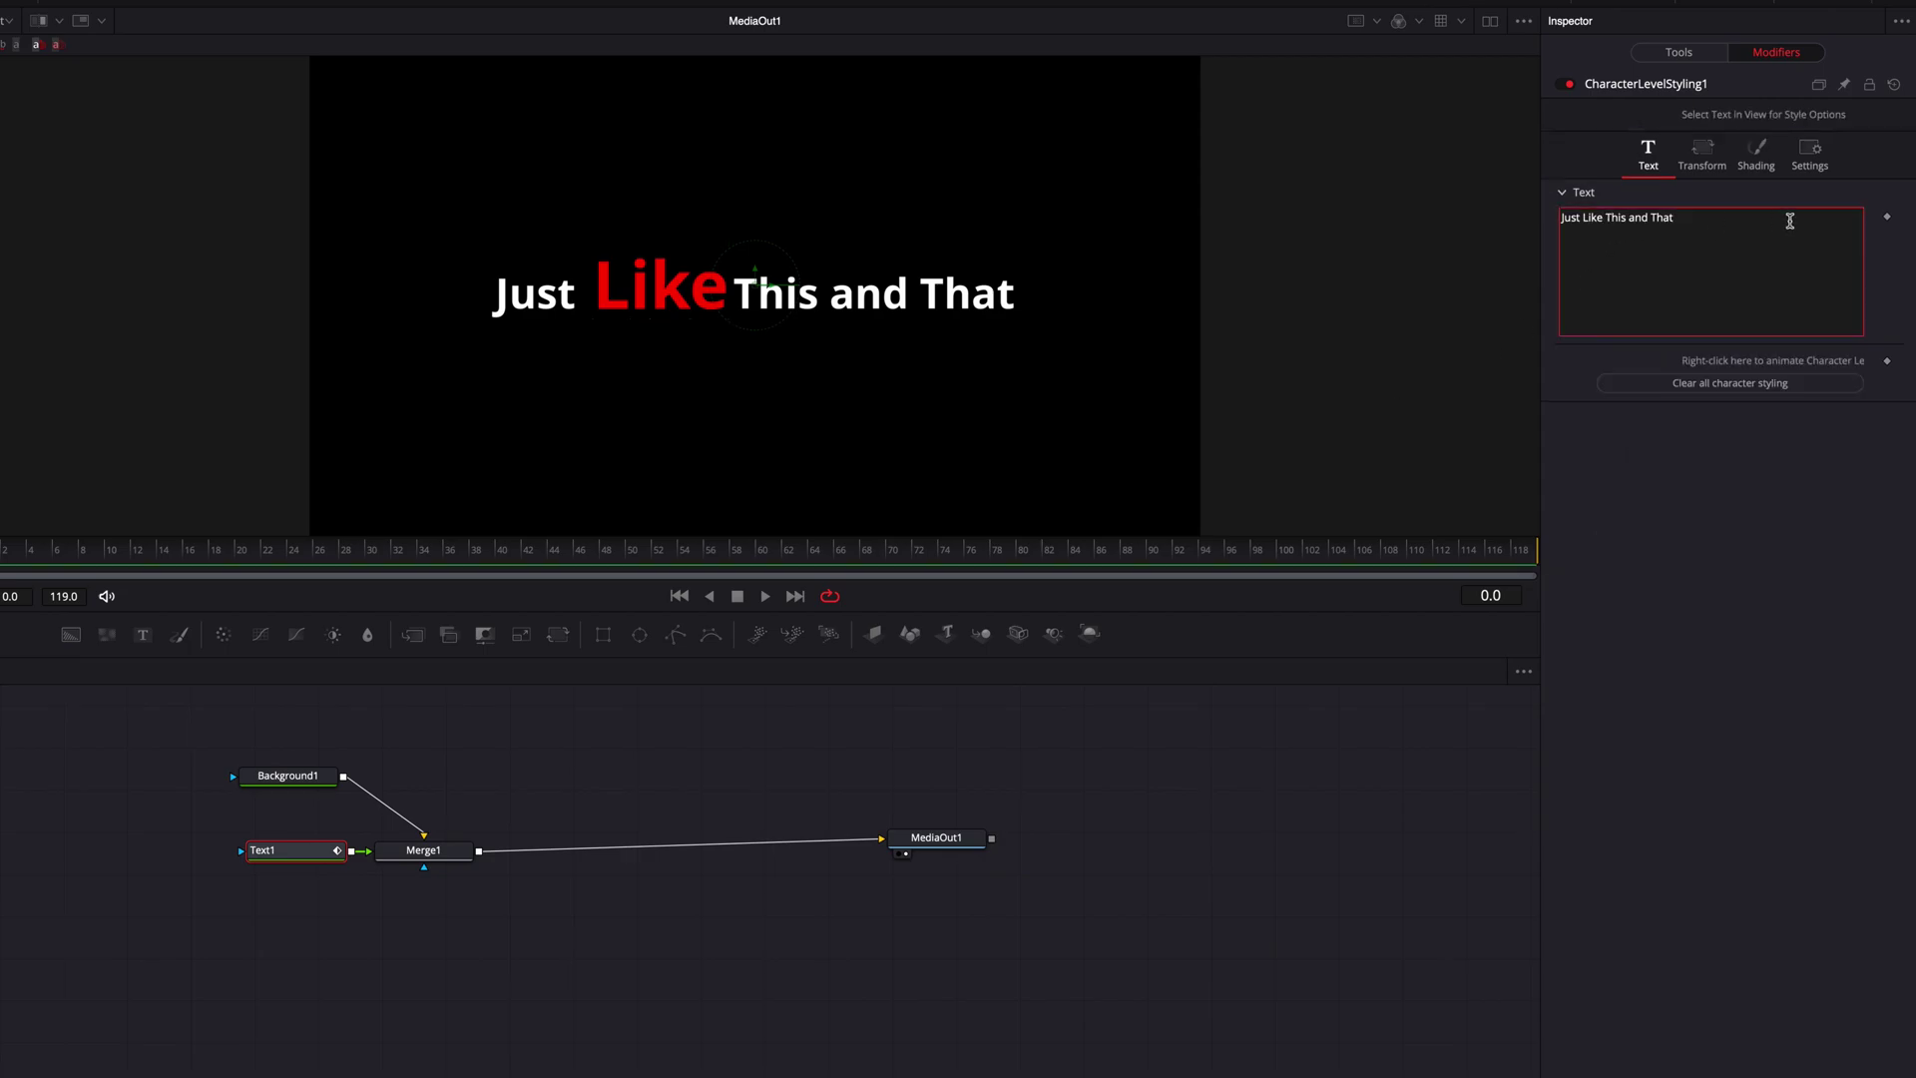
key(BackSpace)
key(BackSpace)
key(BackSpace)
key(BackSpace)
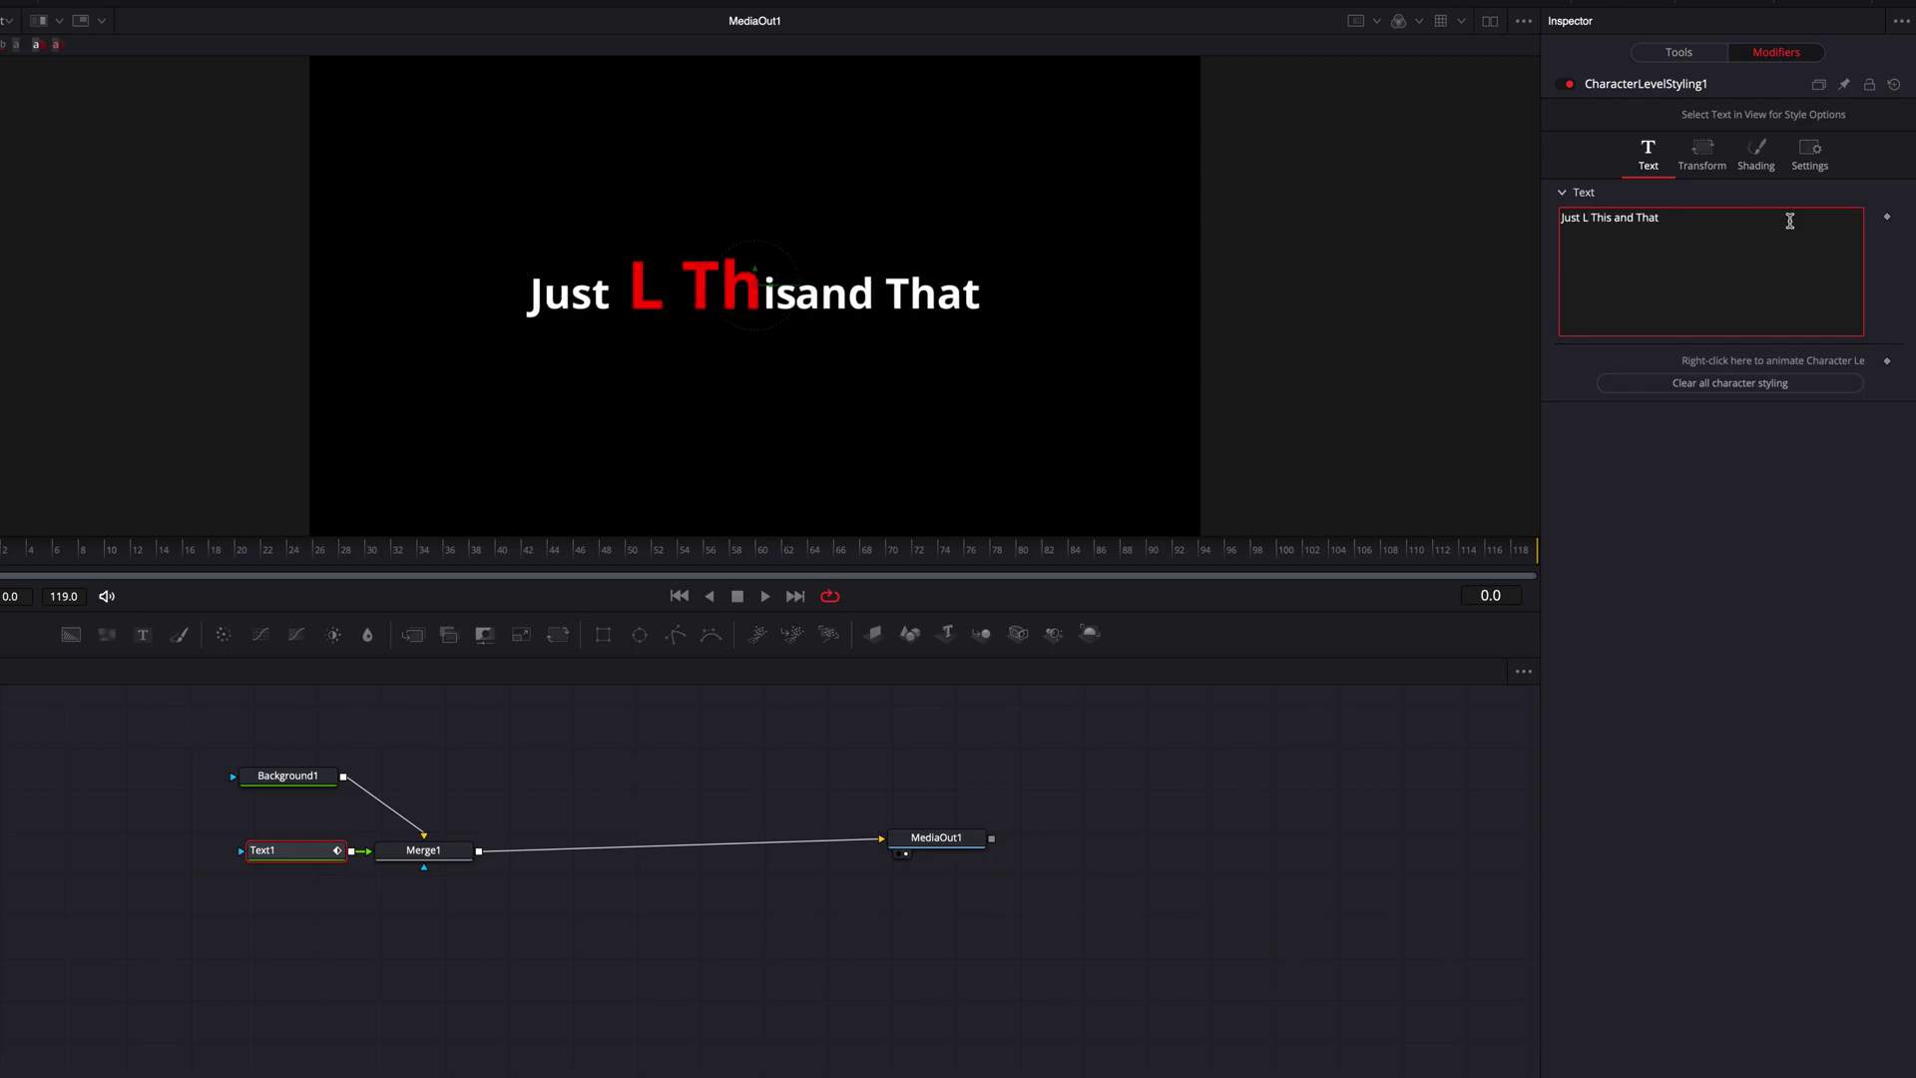
key(BackSpace)
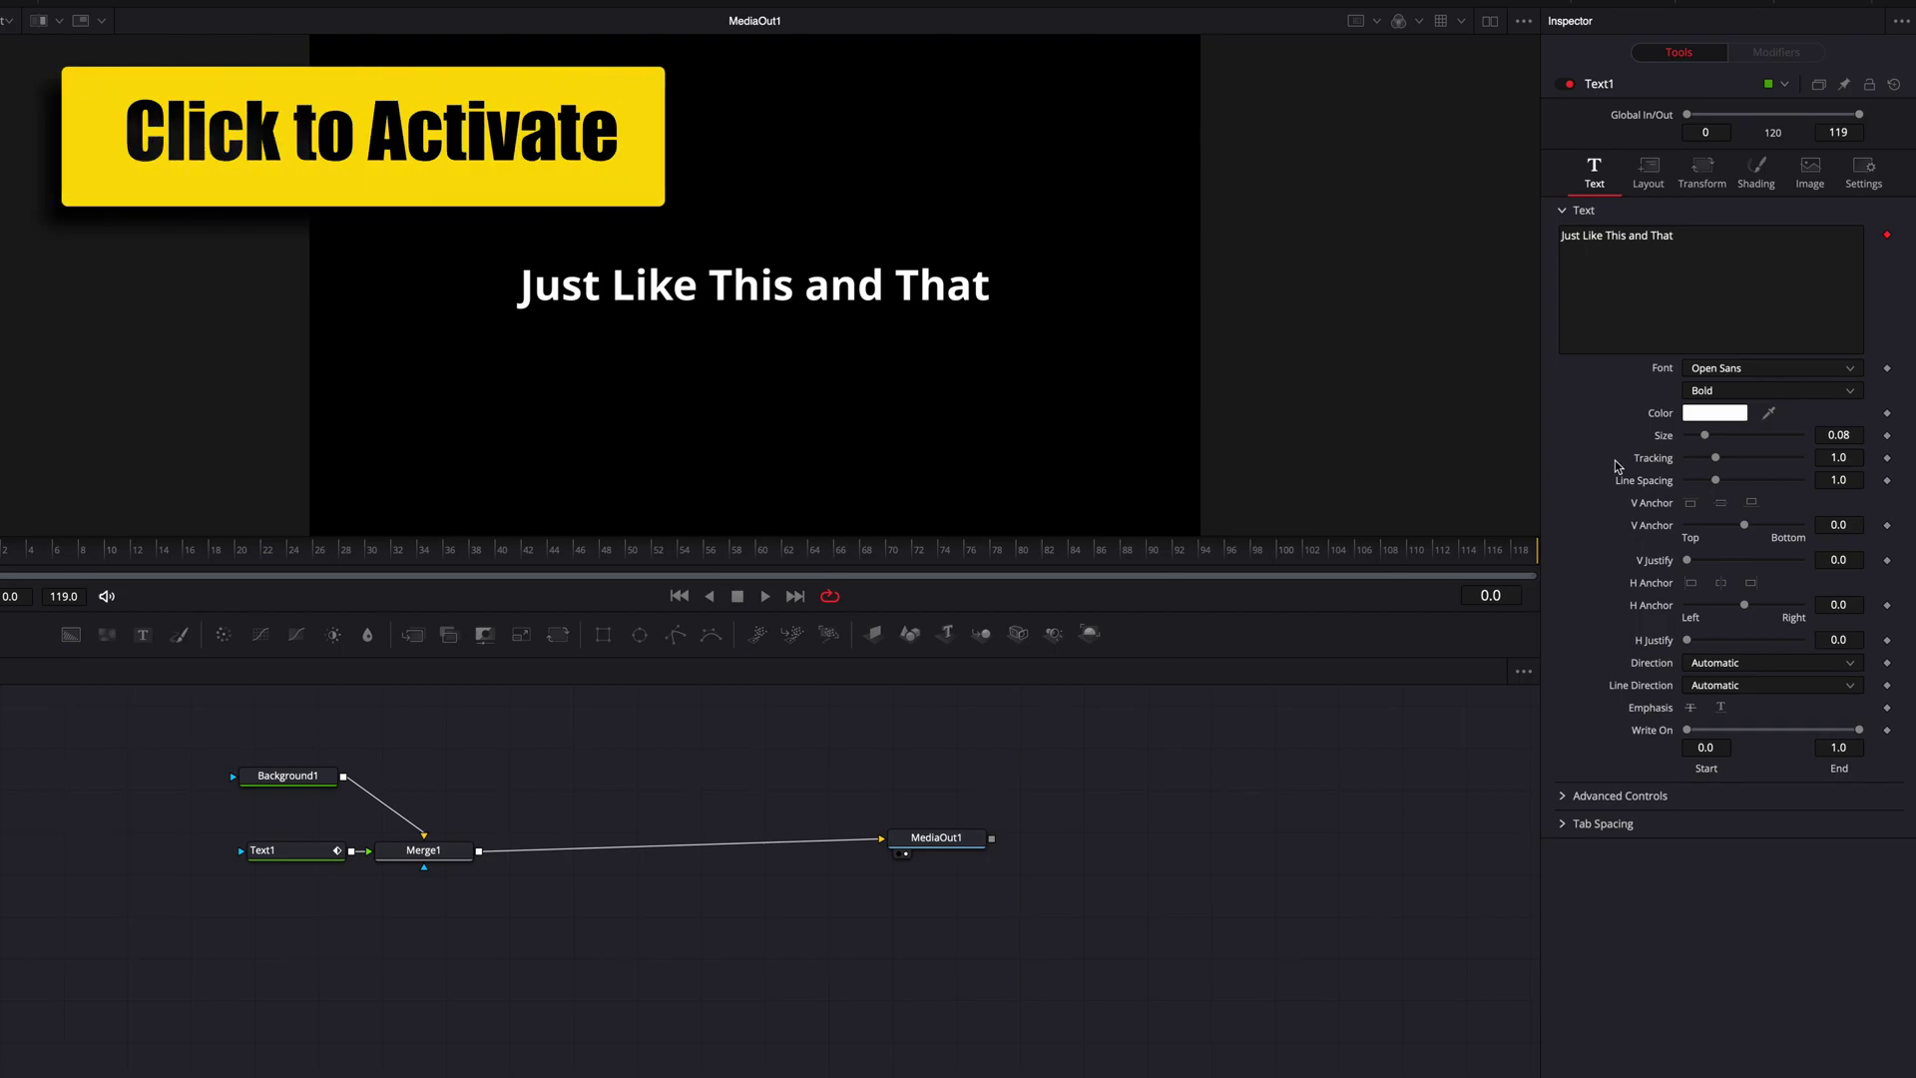
Try and undo enlarging the whole line, then reopen CharacterLevelStyling1 and select That.
drag(1705, 436, 1737, 444)
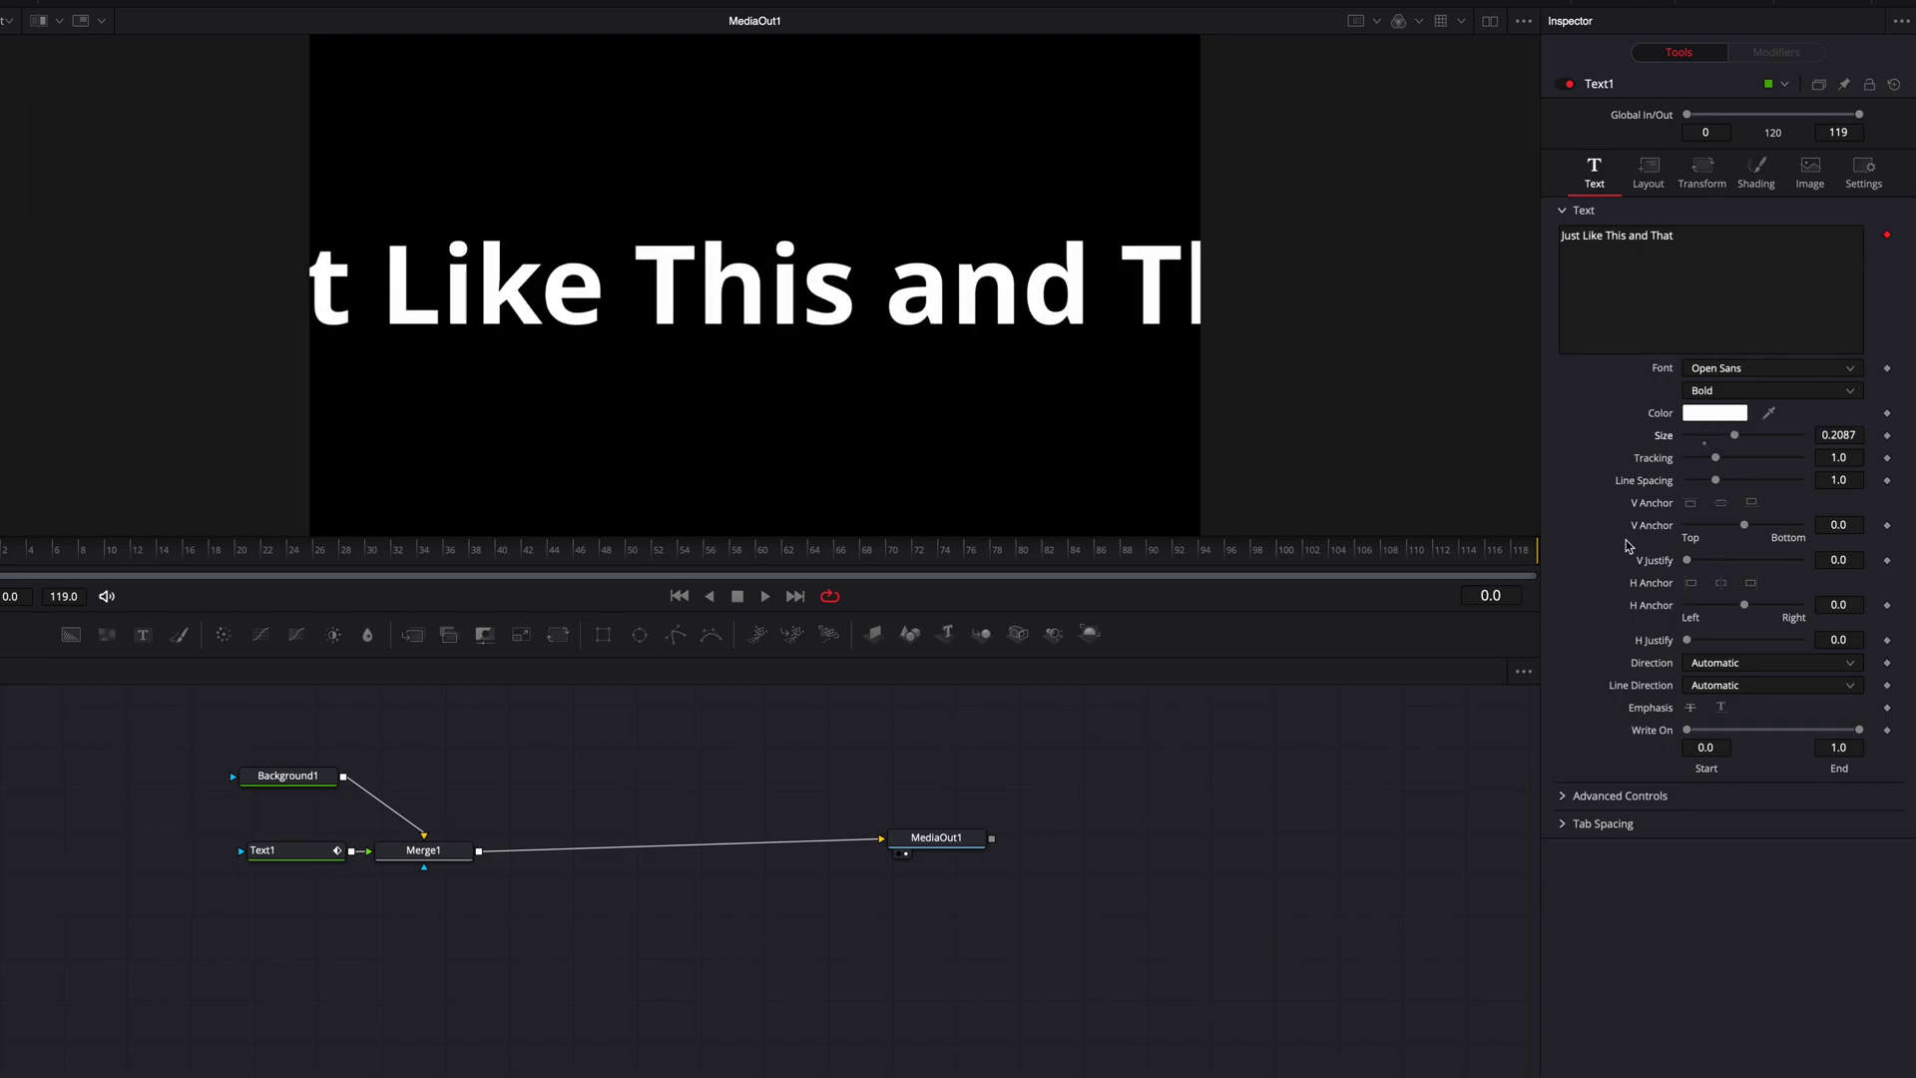
key(ctrl+z)
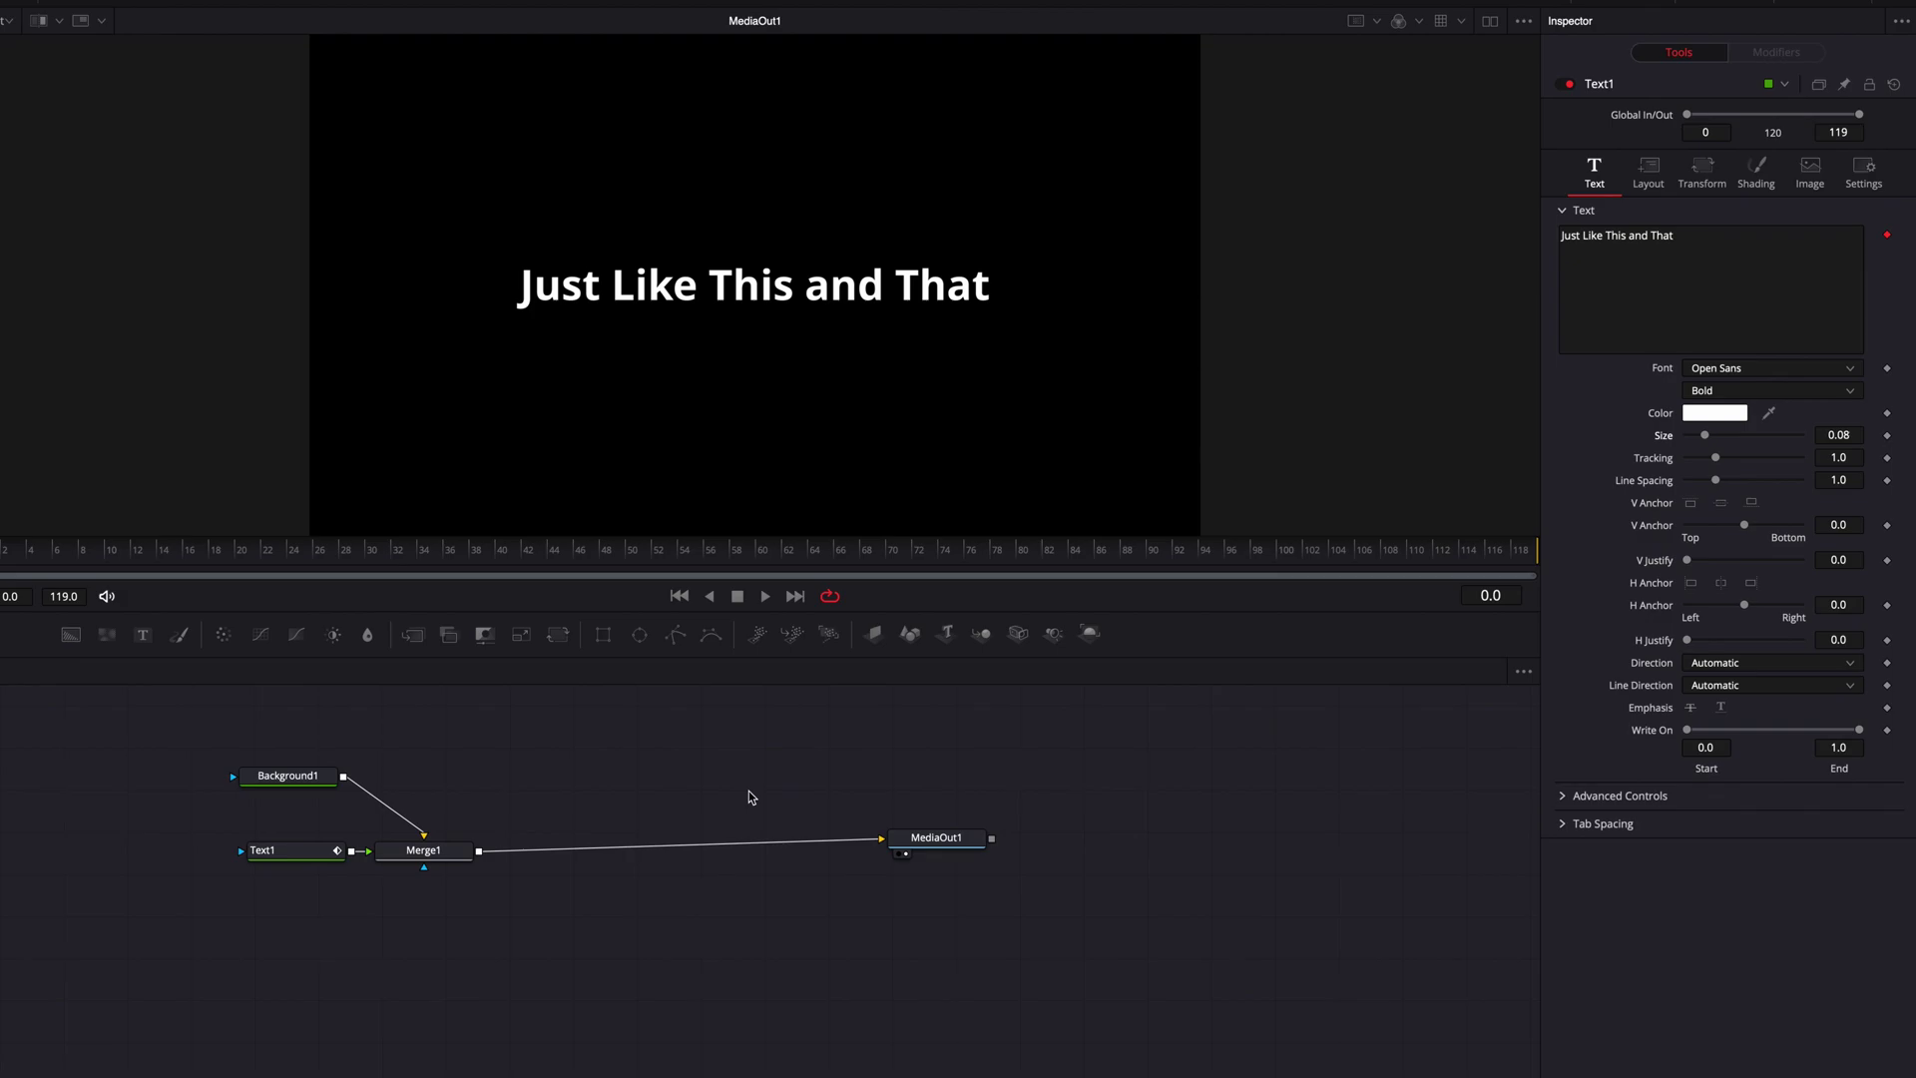
click(309, 858)
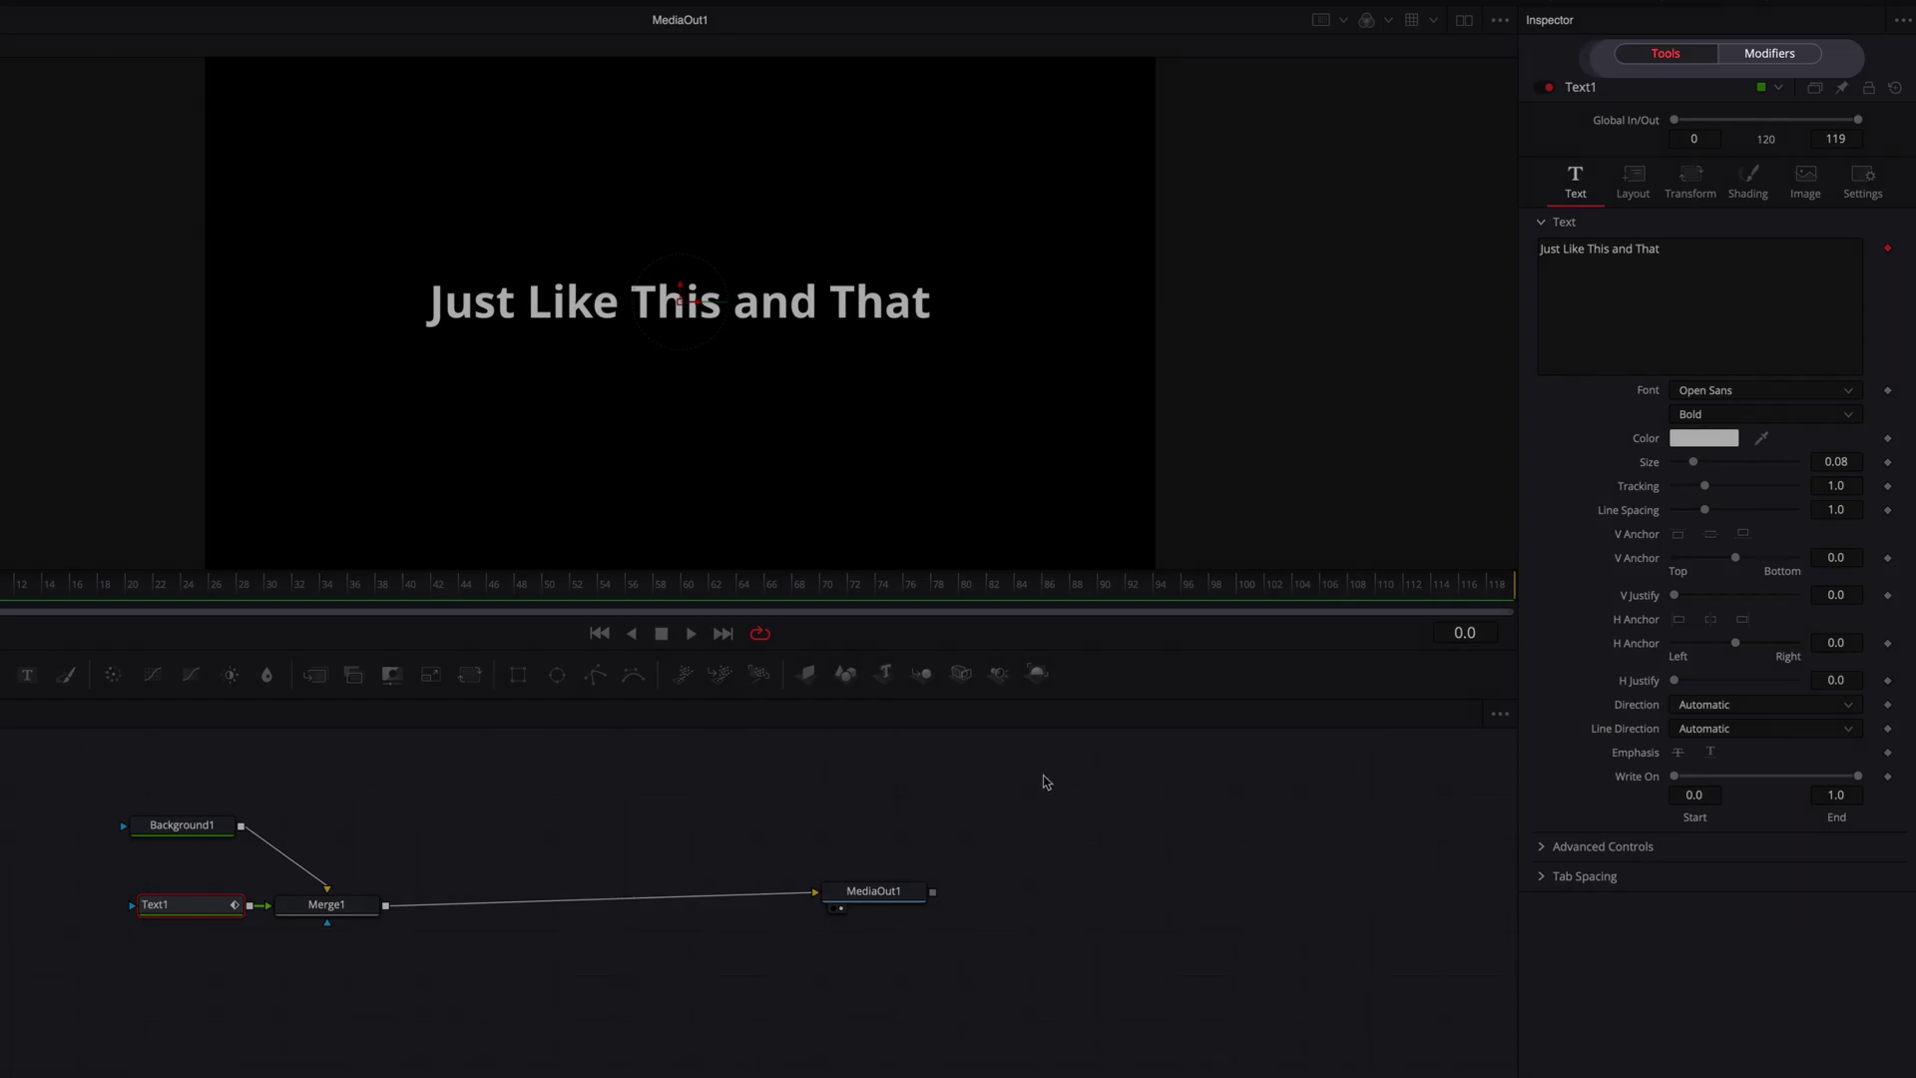
click(1796, 56)
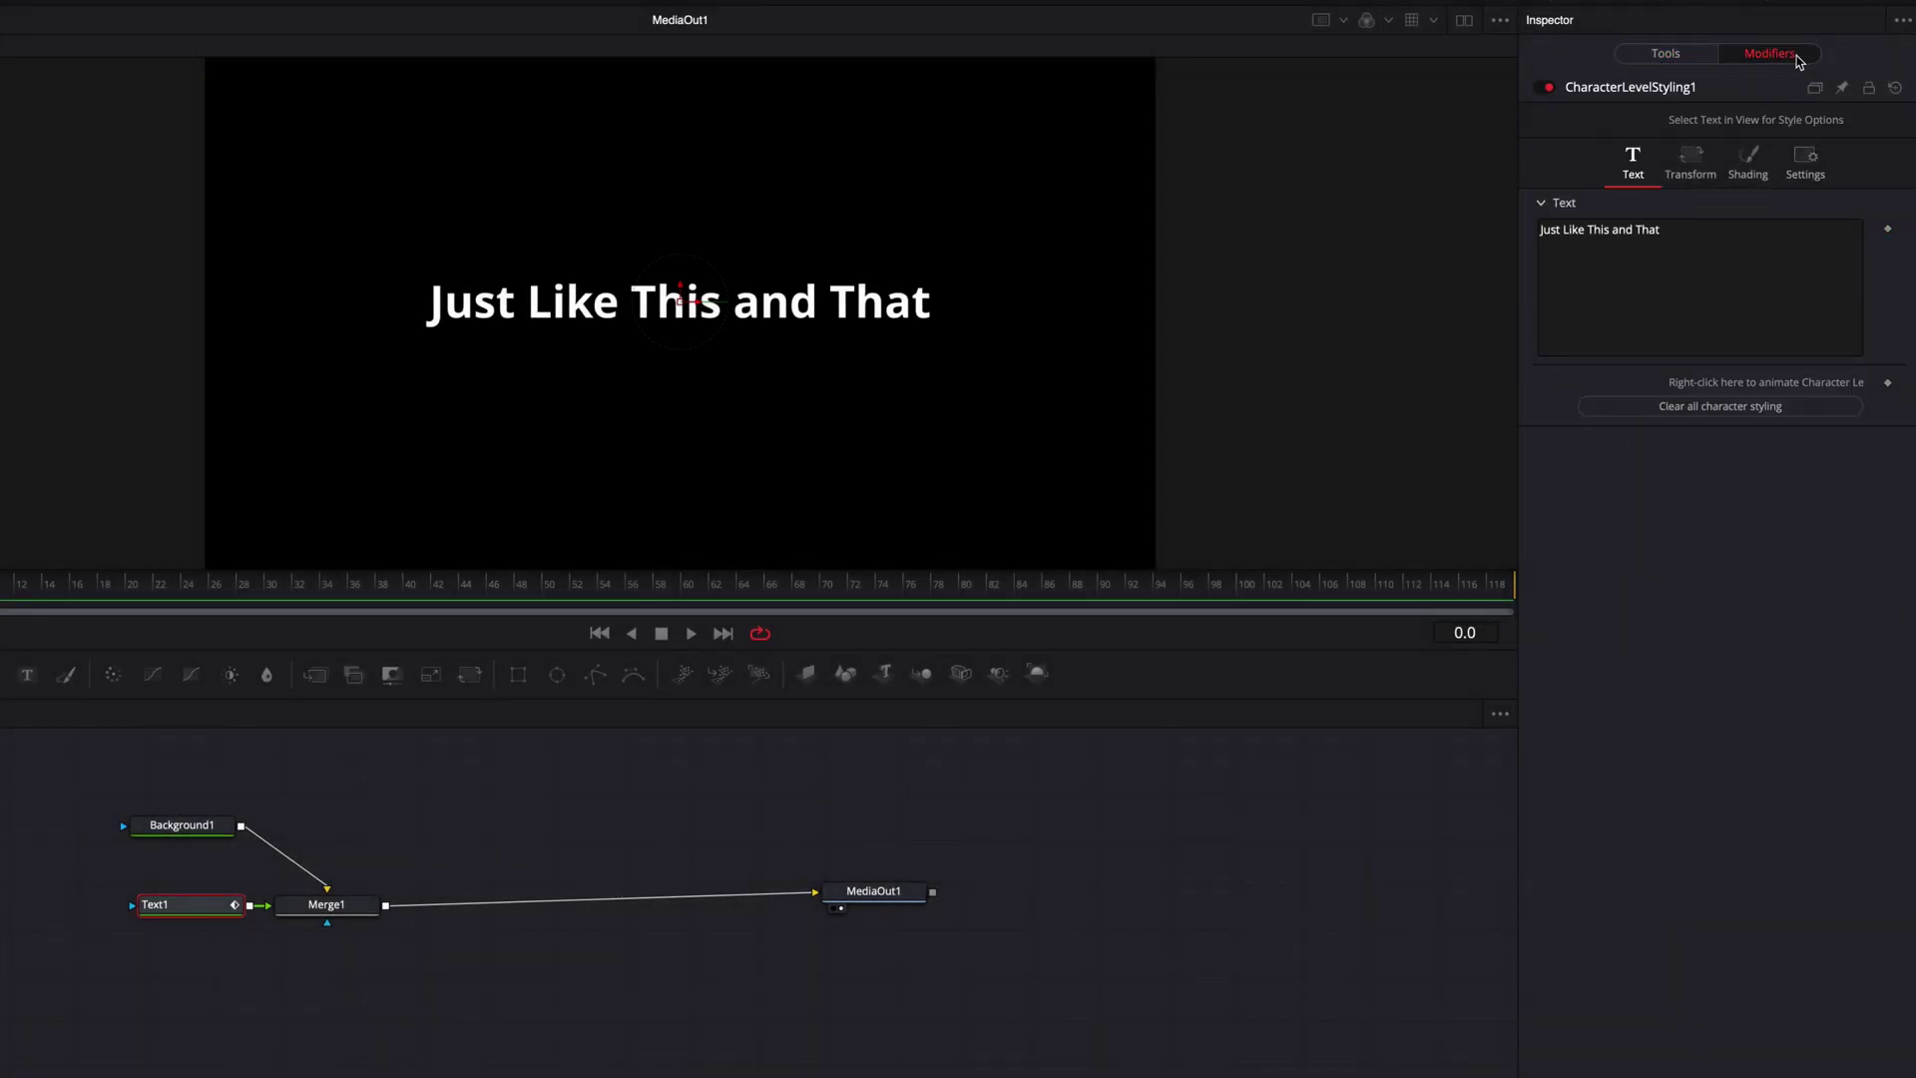
drag(810, 230, 976, 383)
At frame 10, select the word 'Just' and add a character level styling keyframe.
click(1072, 522)
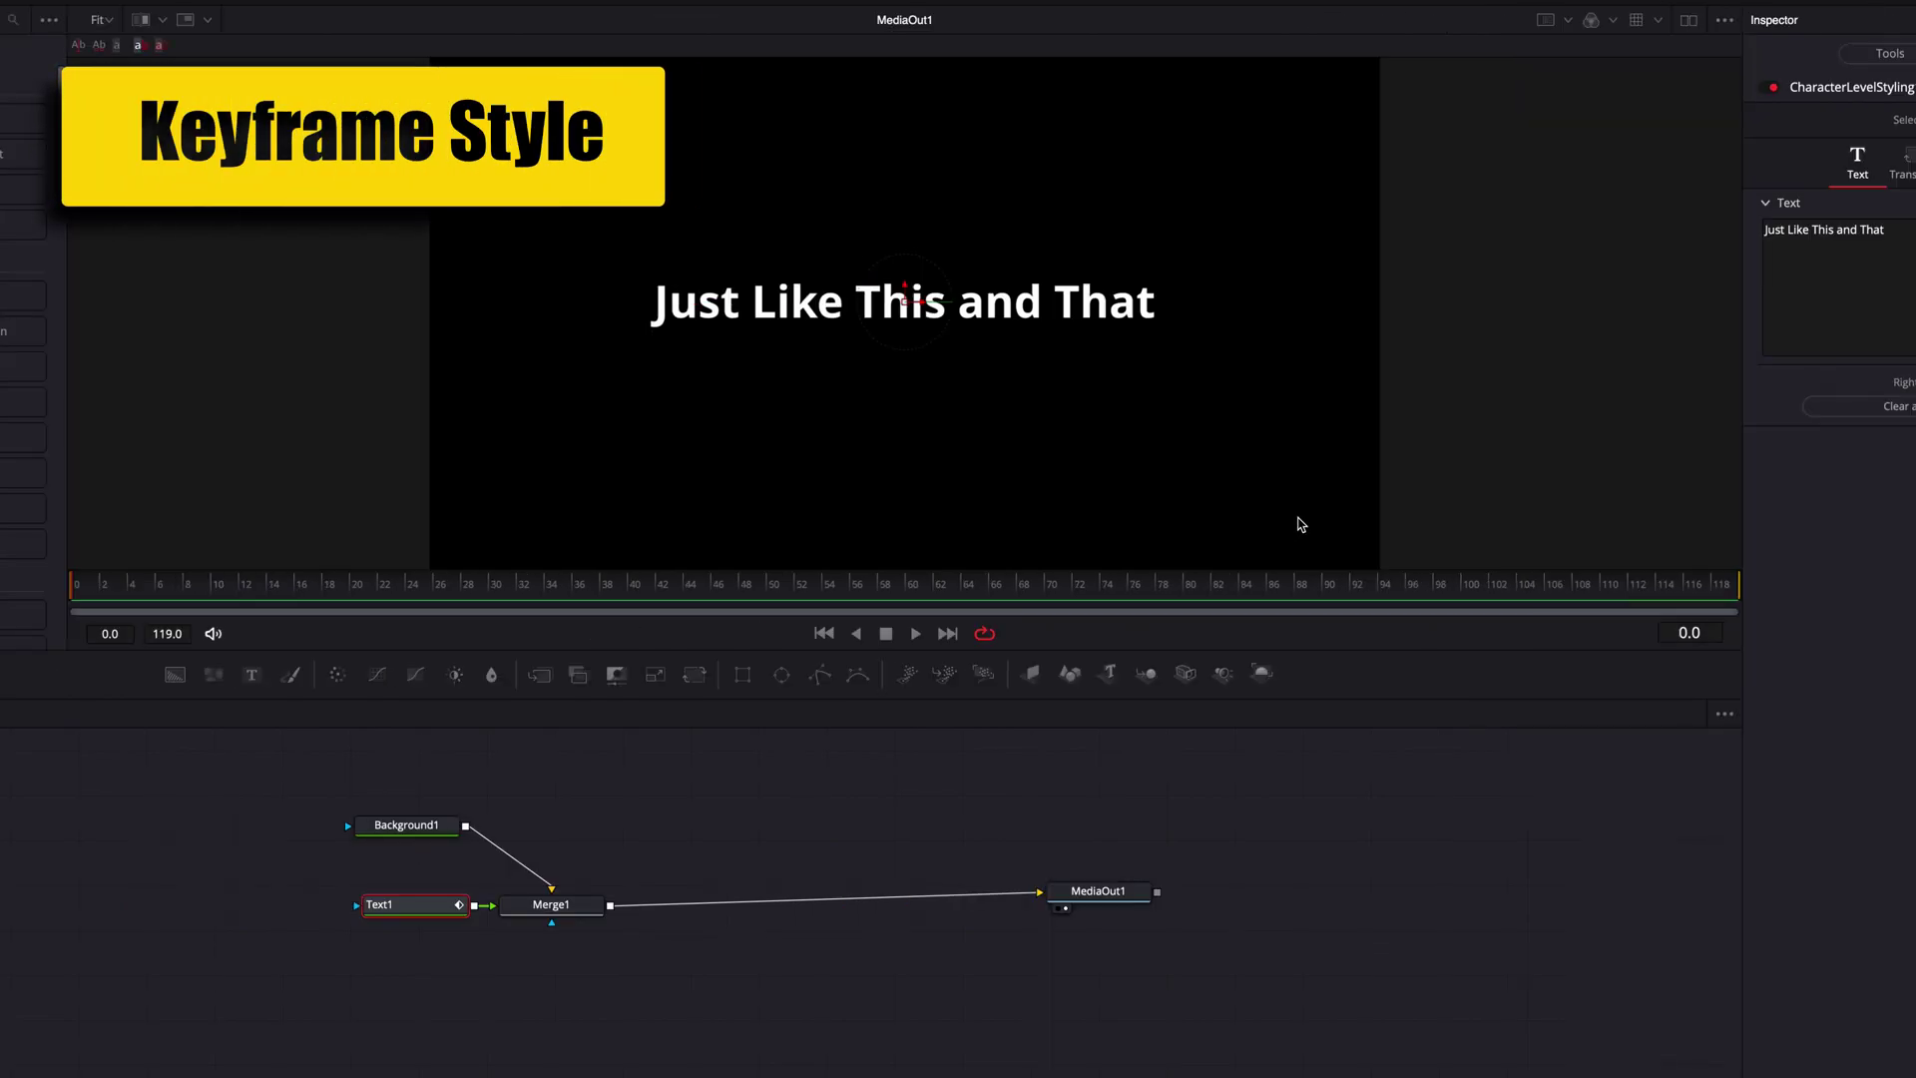
click(209, 590)
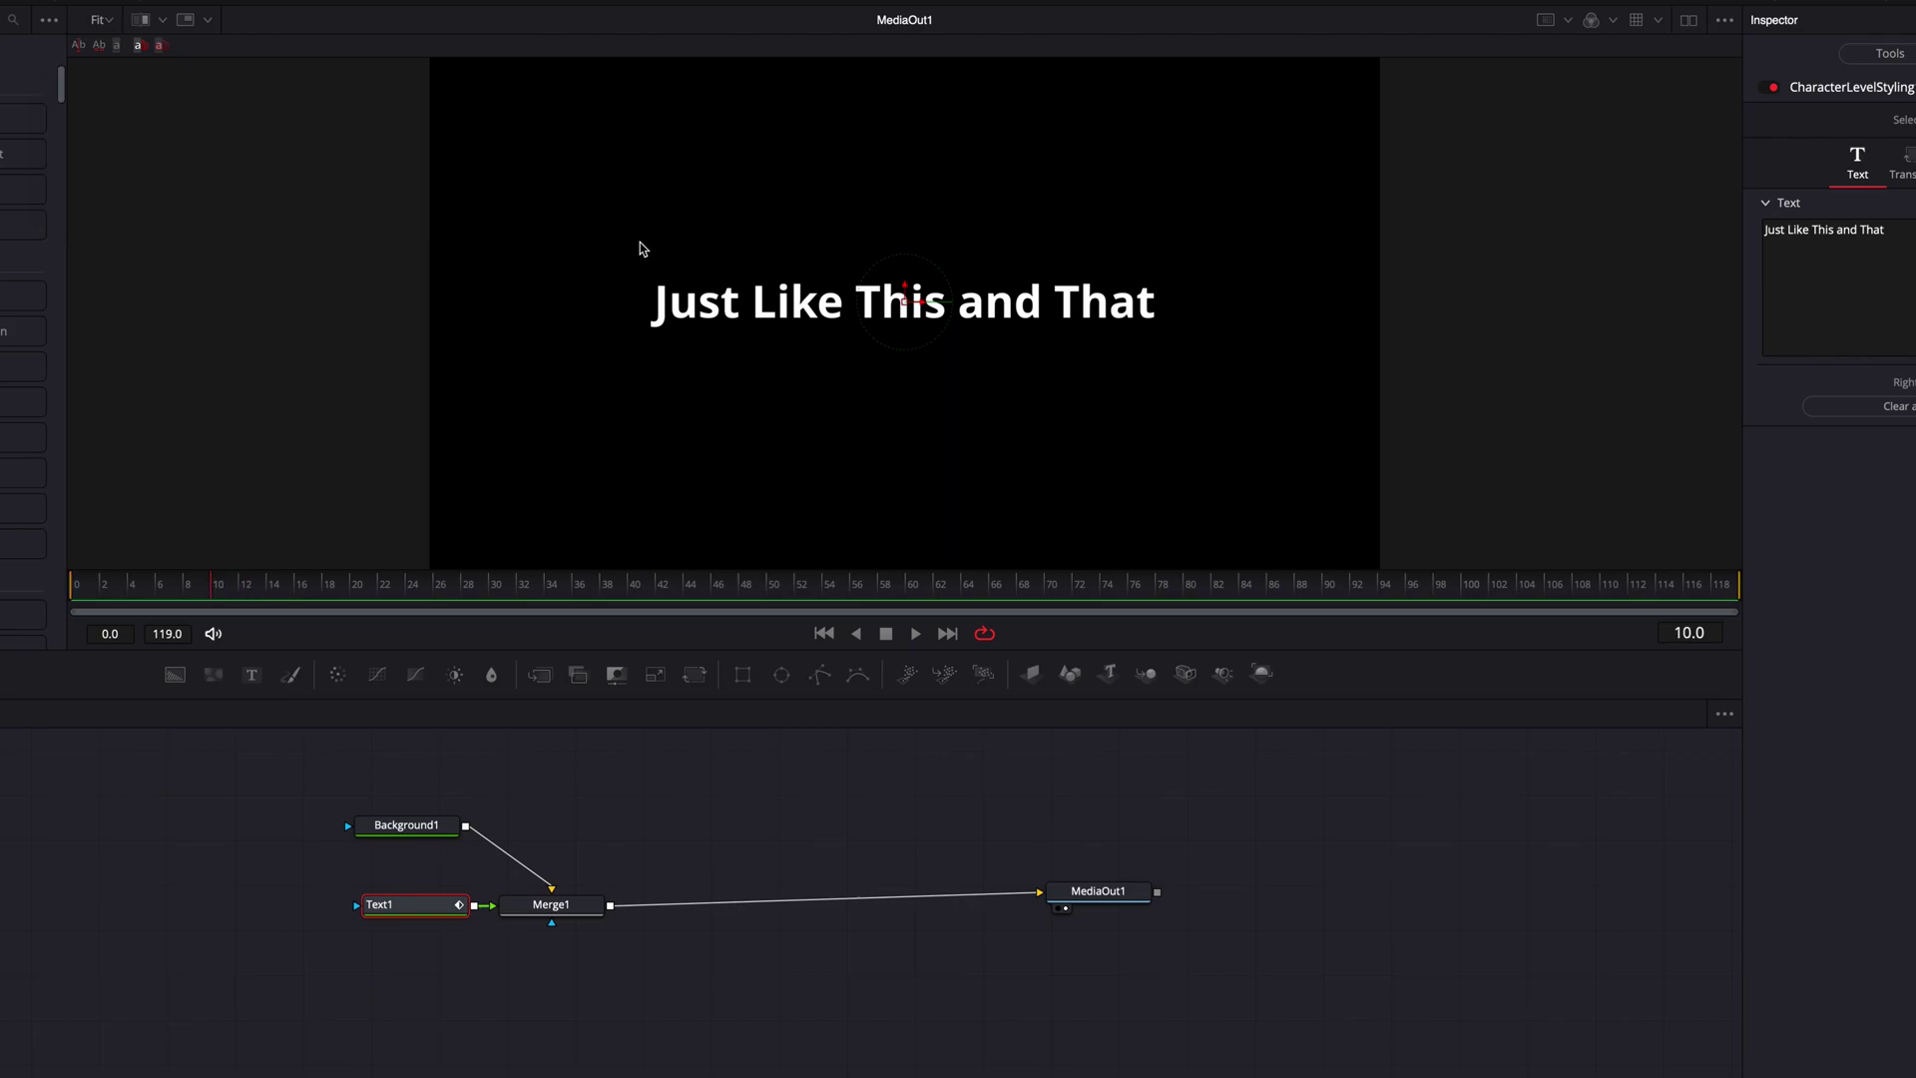
drag(639, 242, 743, 367)
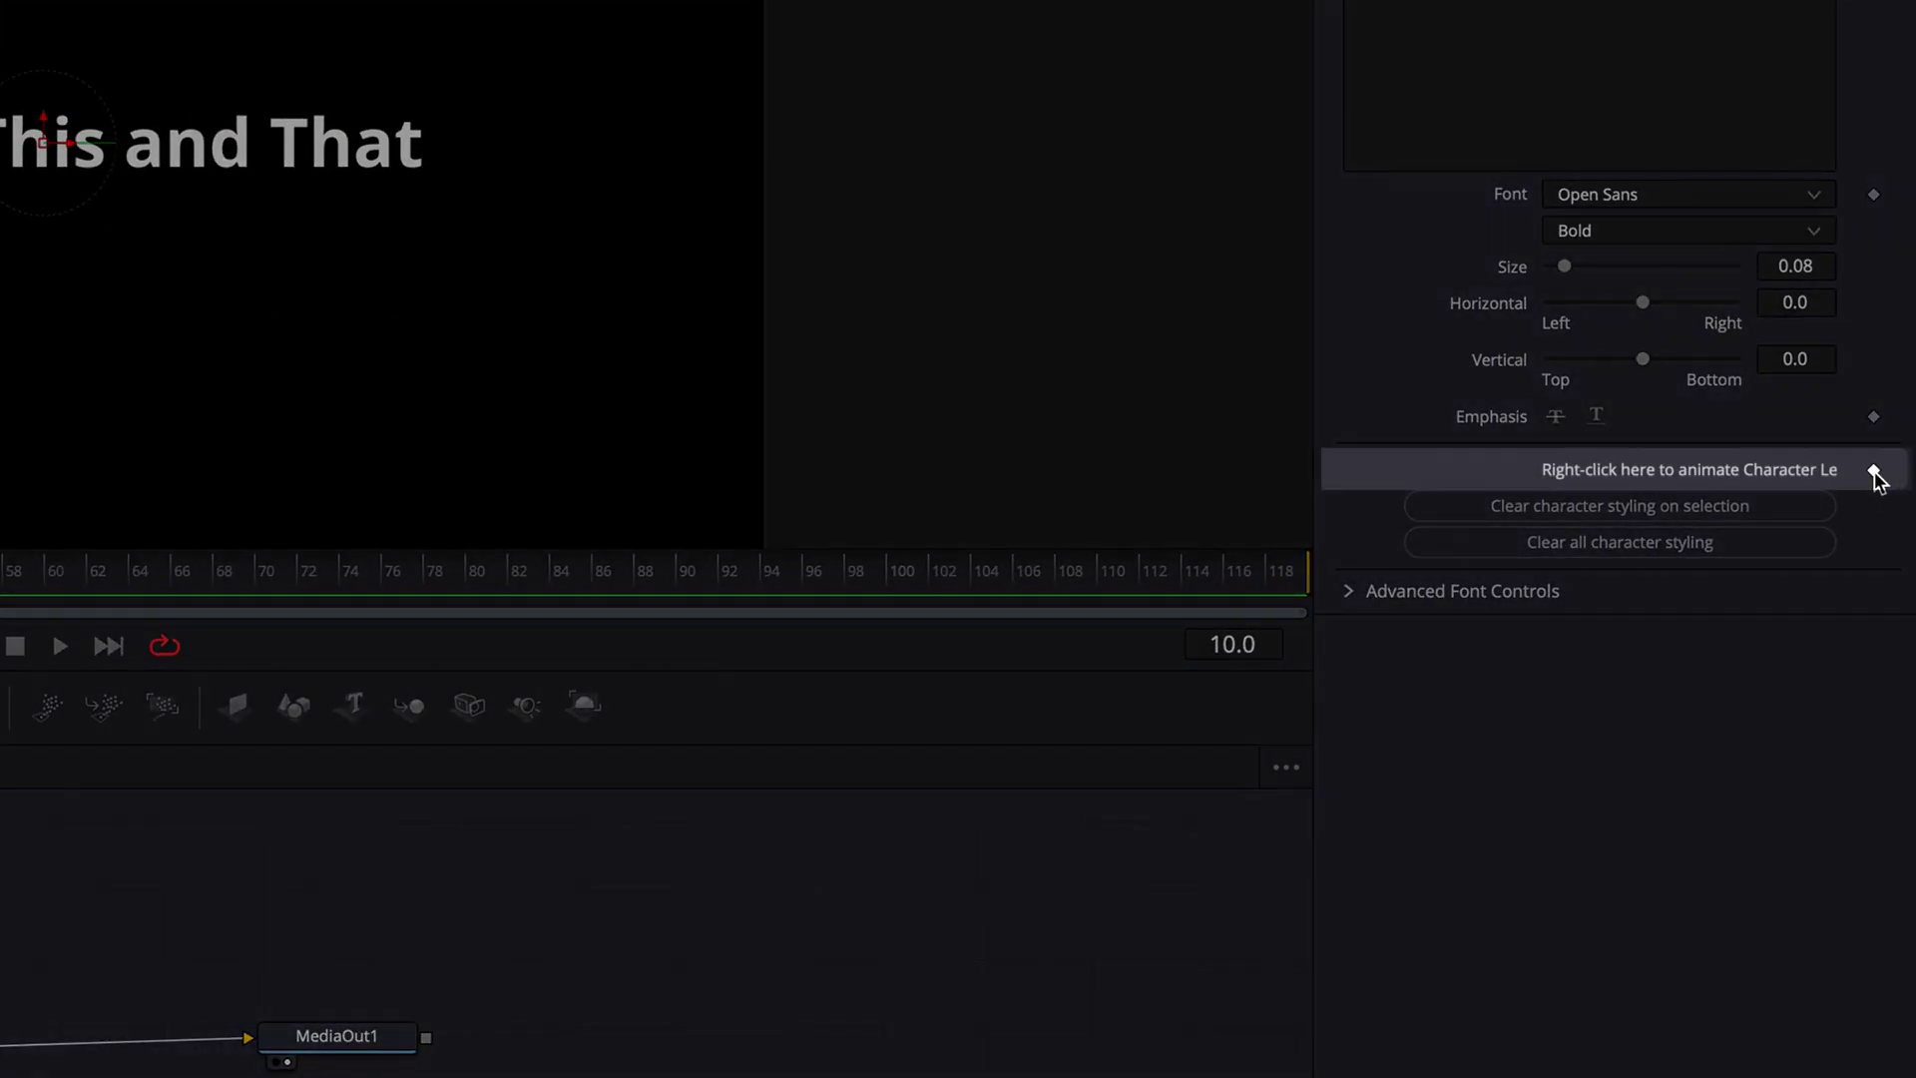
click(1874, 472)
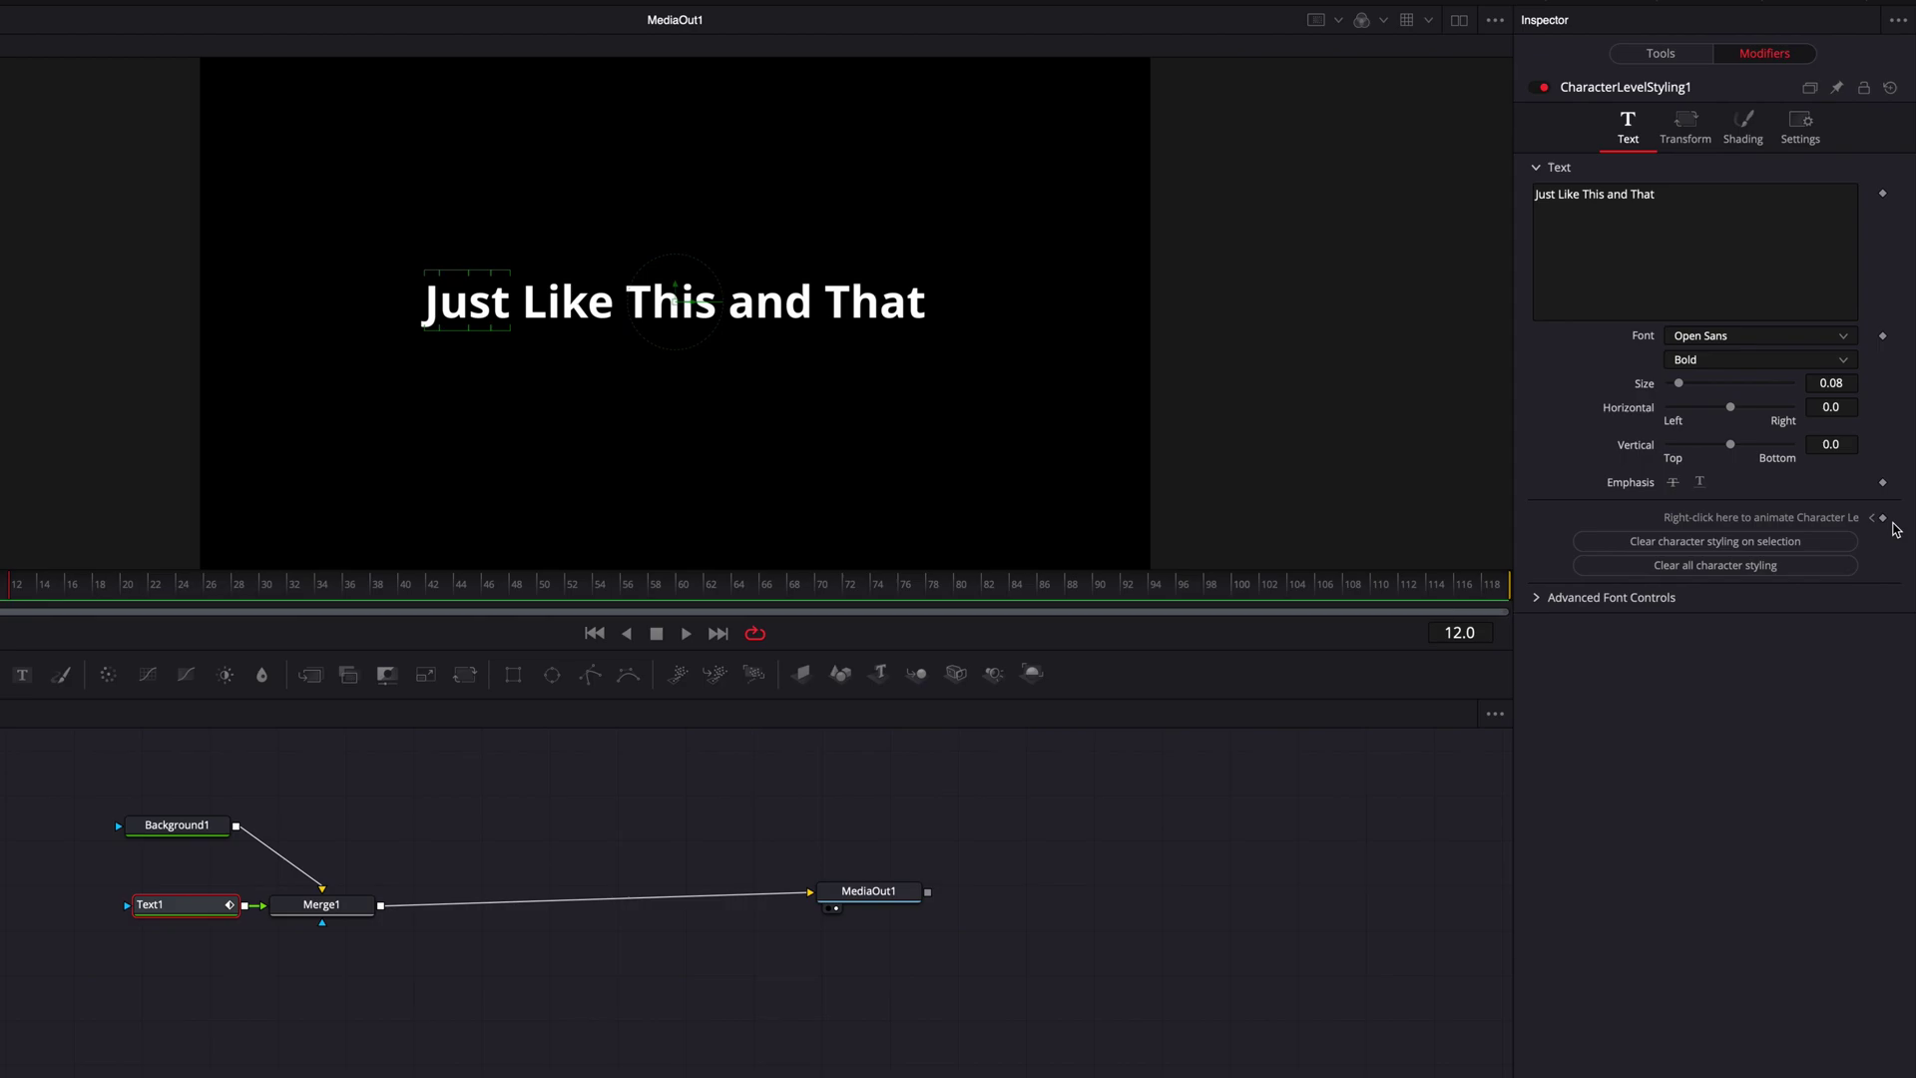
Keyframe frame 12 with 'Just' at size 0.134 and pure red shading.
click(1883, 518)
drag(1680, 388, 1686, 388)
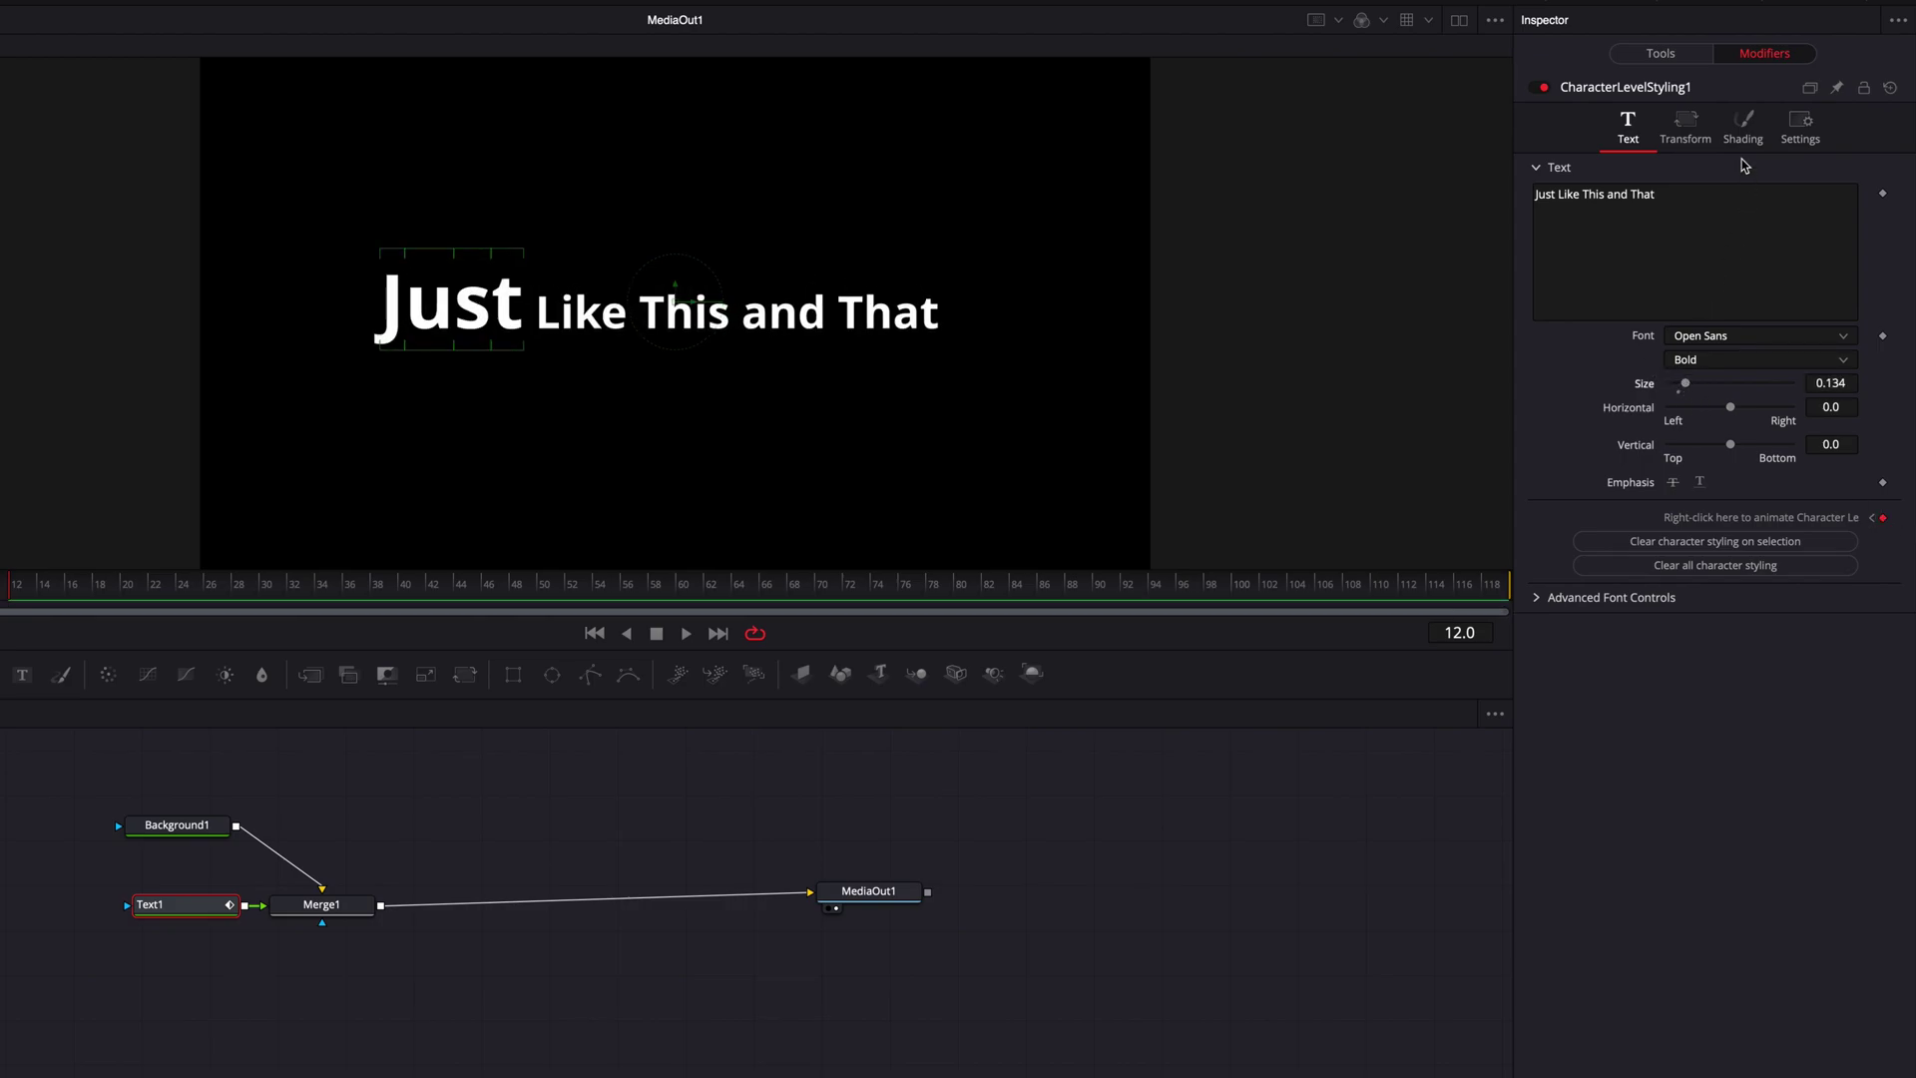
click(1744, 137)
click(1821, 346)
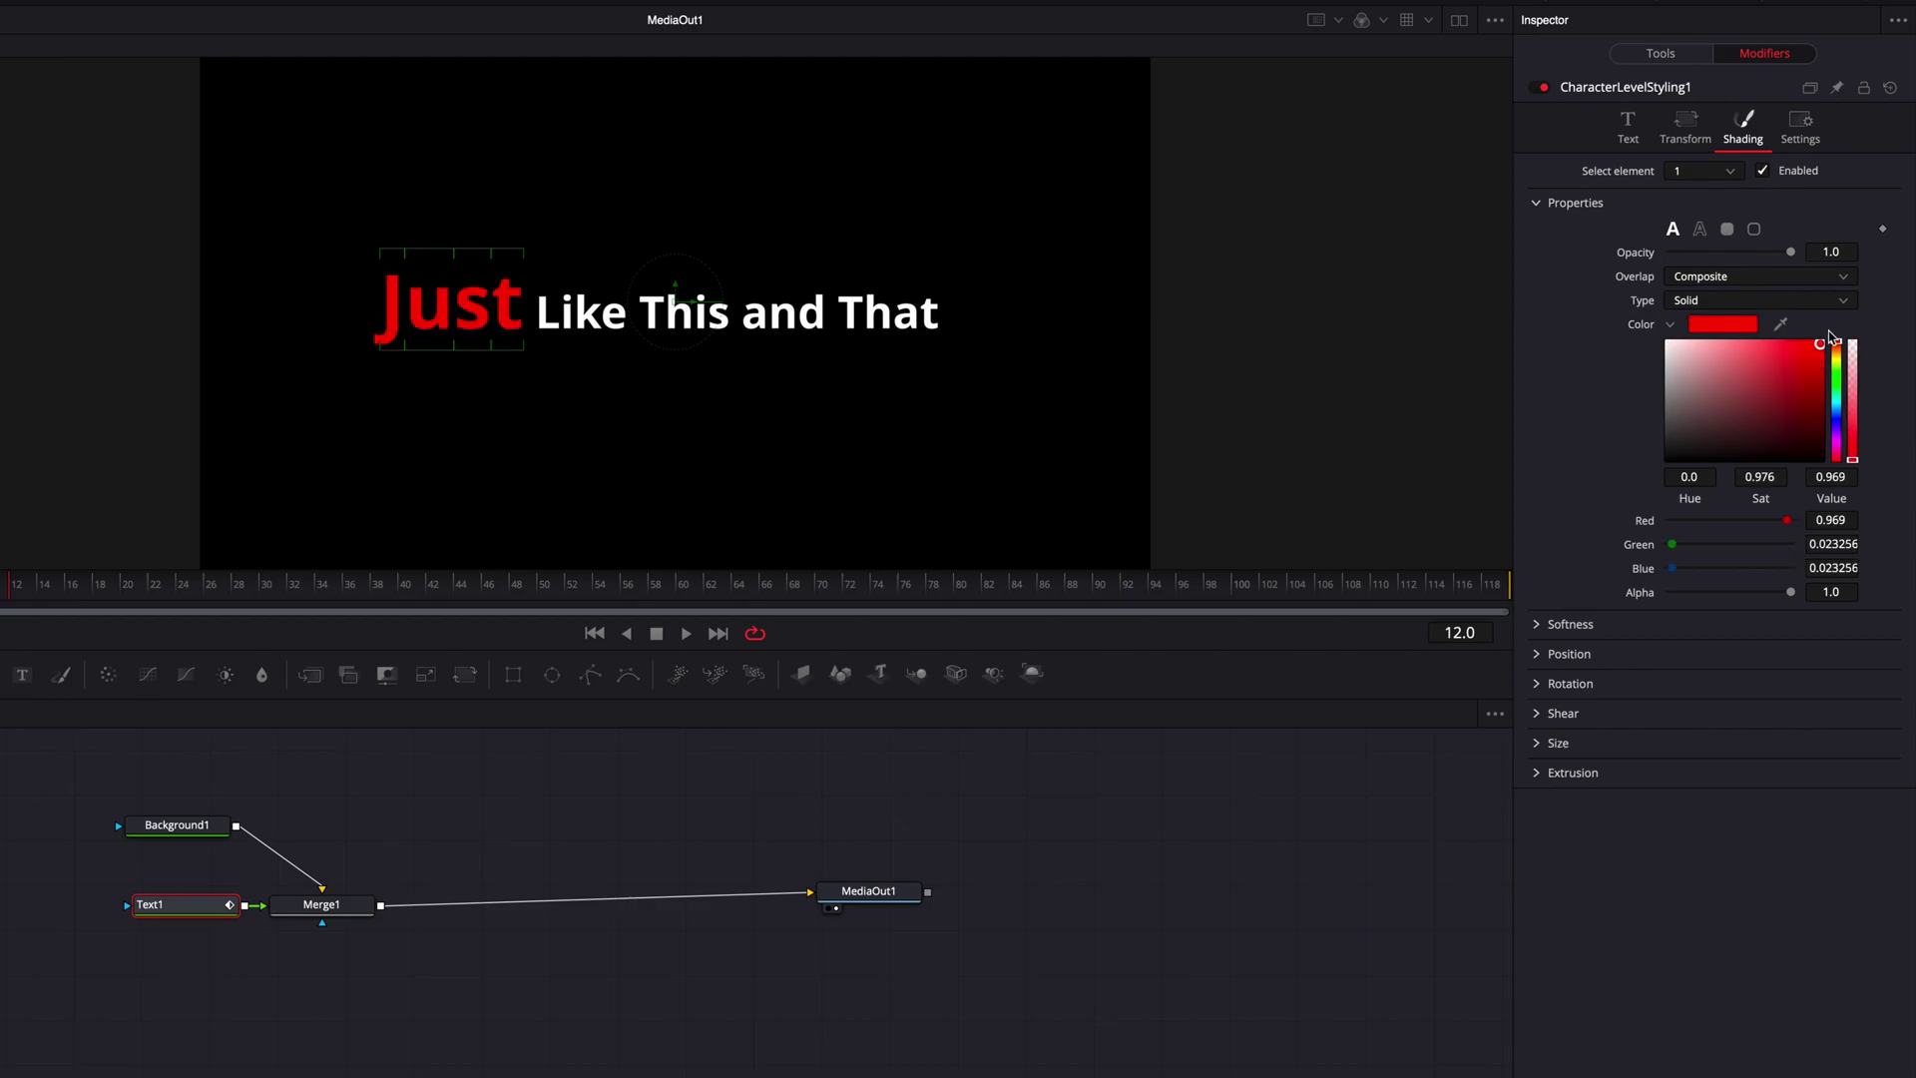
drag(1831, 338, 1833, 336)
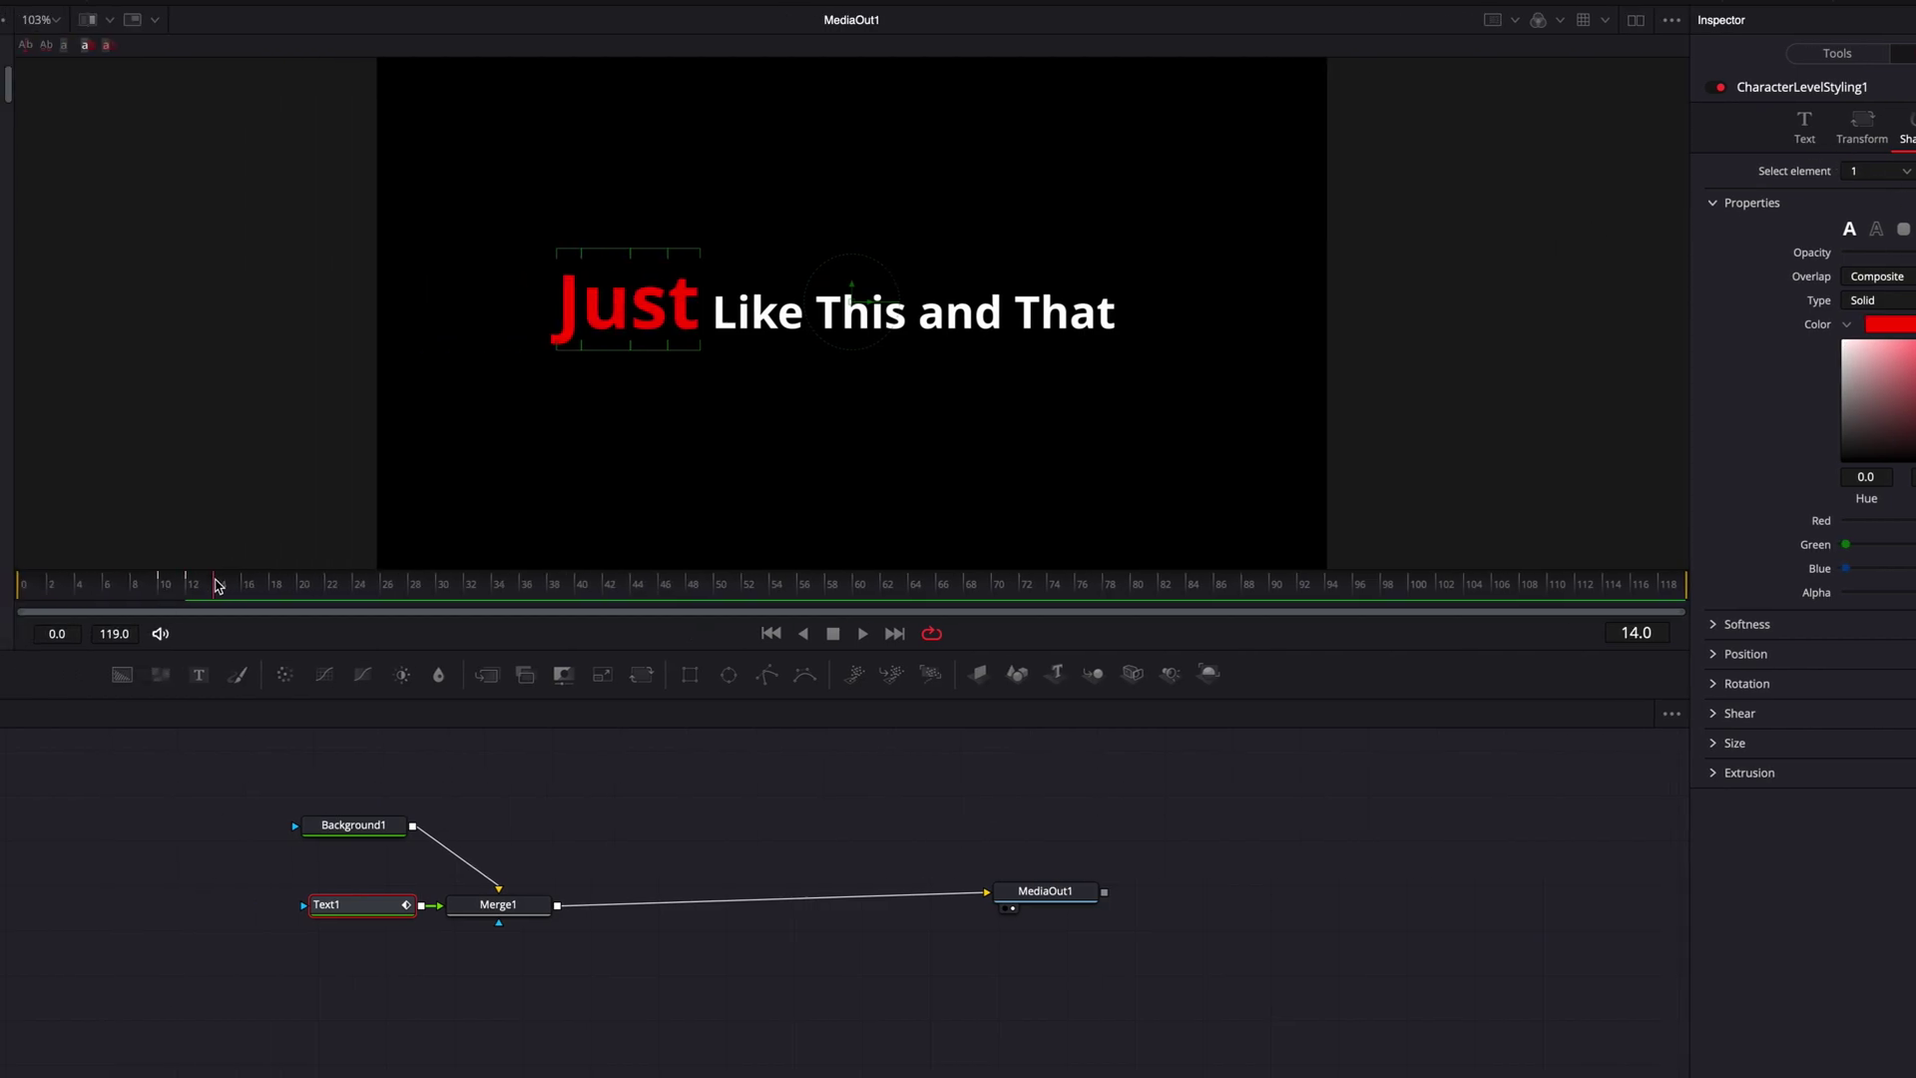
Add a frame 14 keyframe that clears all character styling, returning 'Just' to white.
click(1804, 128)
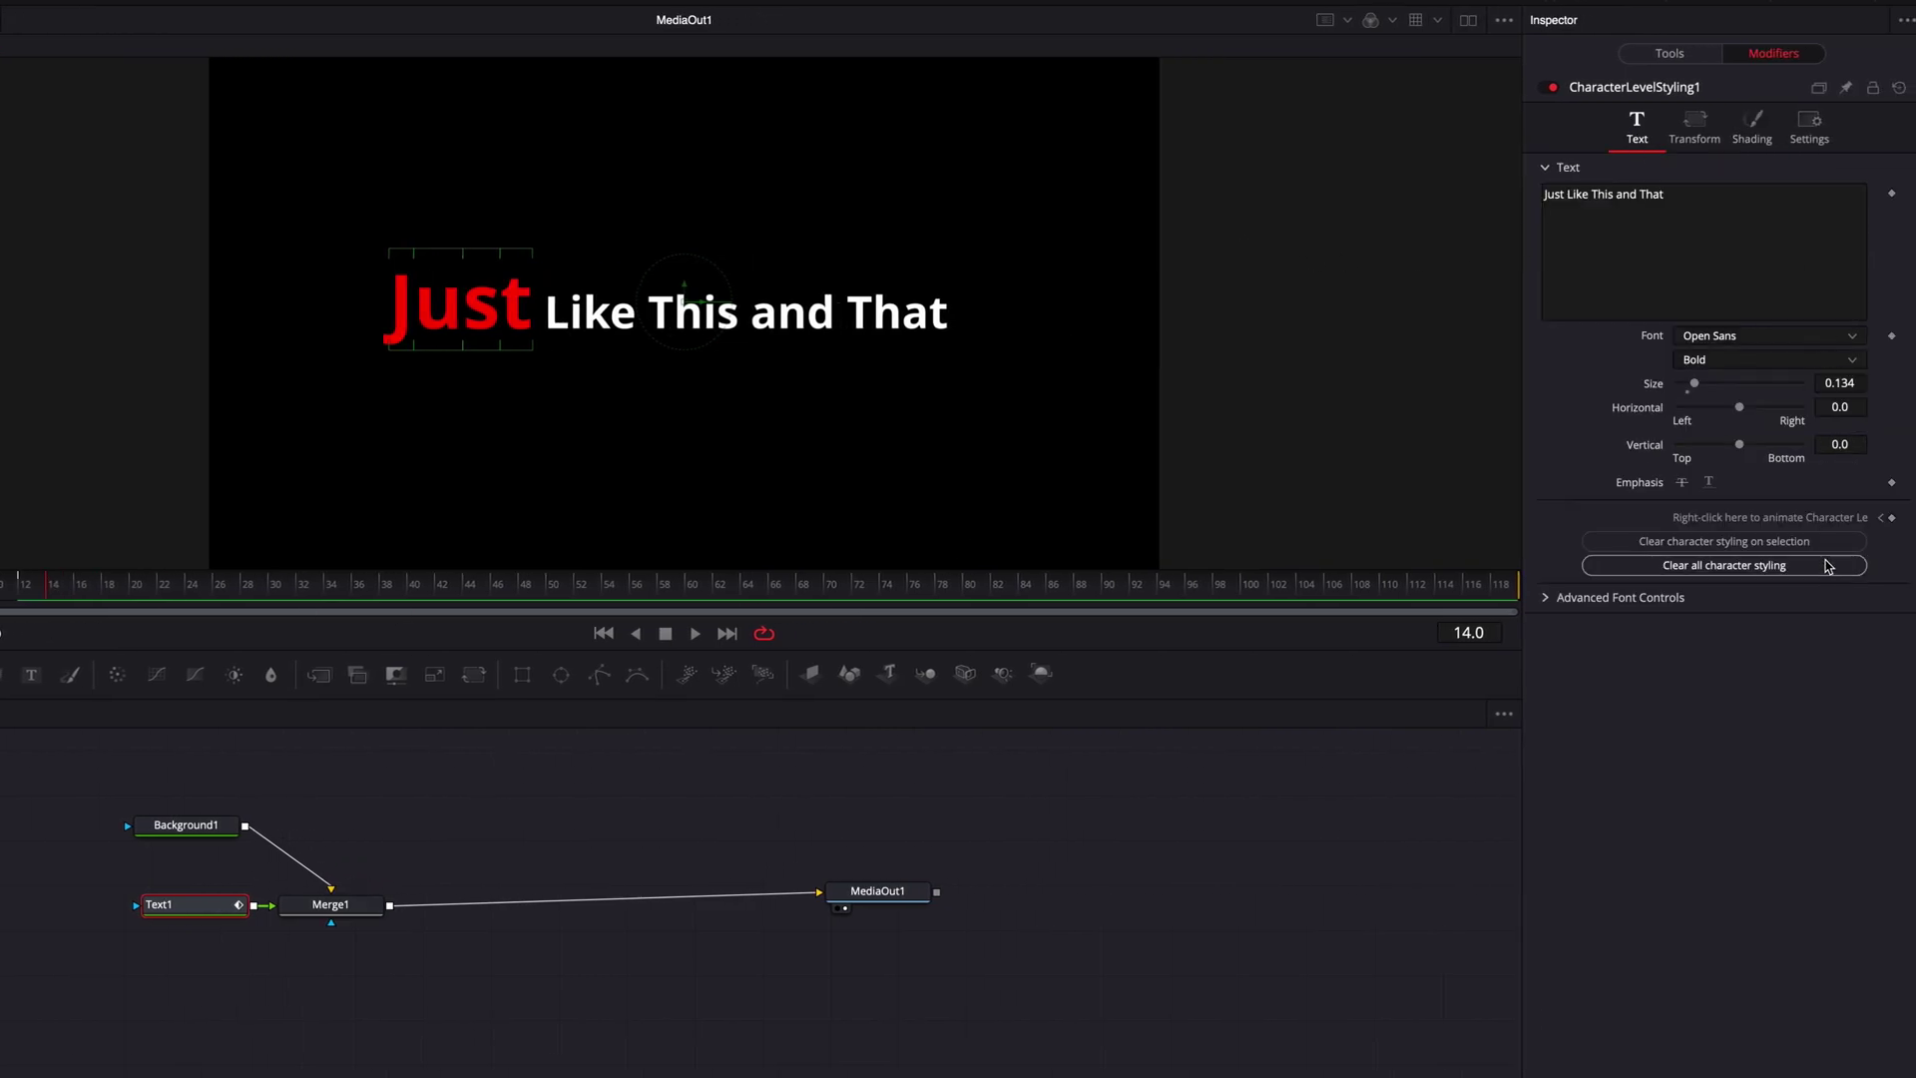
click(1891, 517)
click(1787, 568)
Play the title animation from frame 0, stop it, and replay it from the start.
click(56, 595)
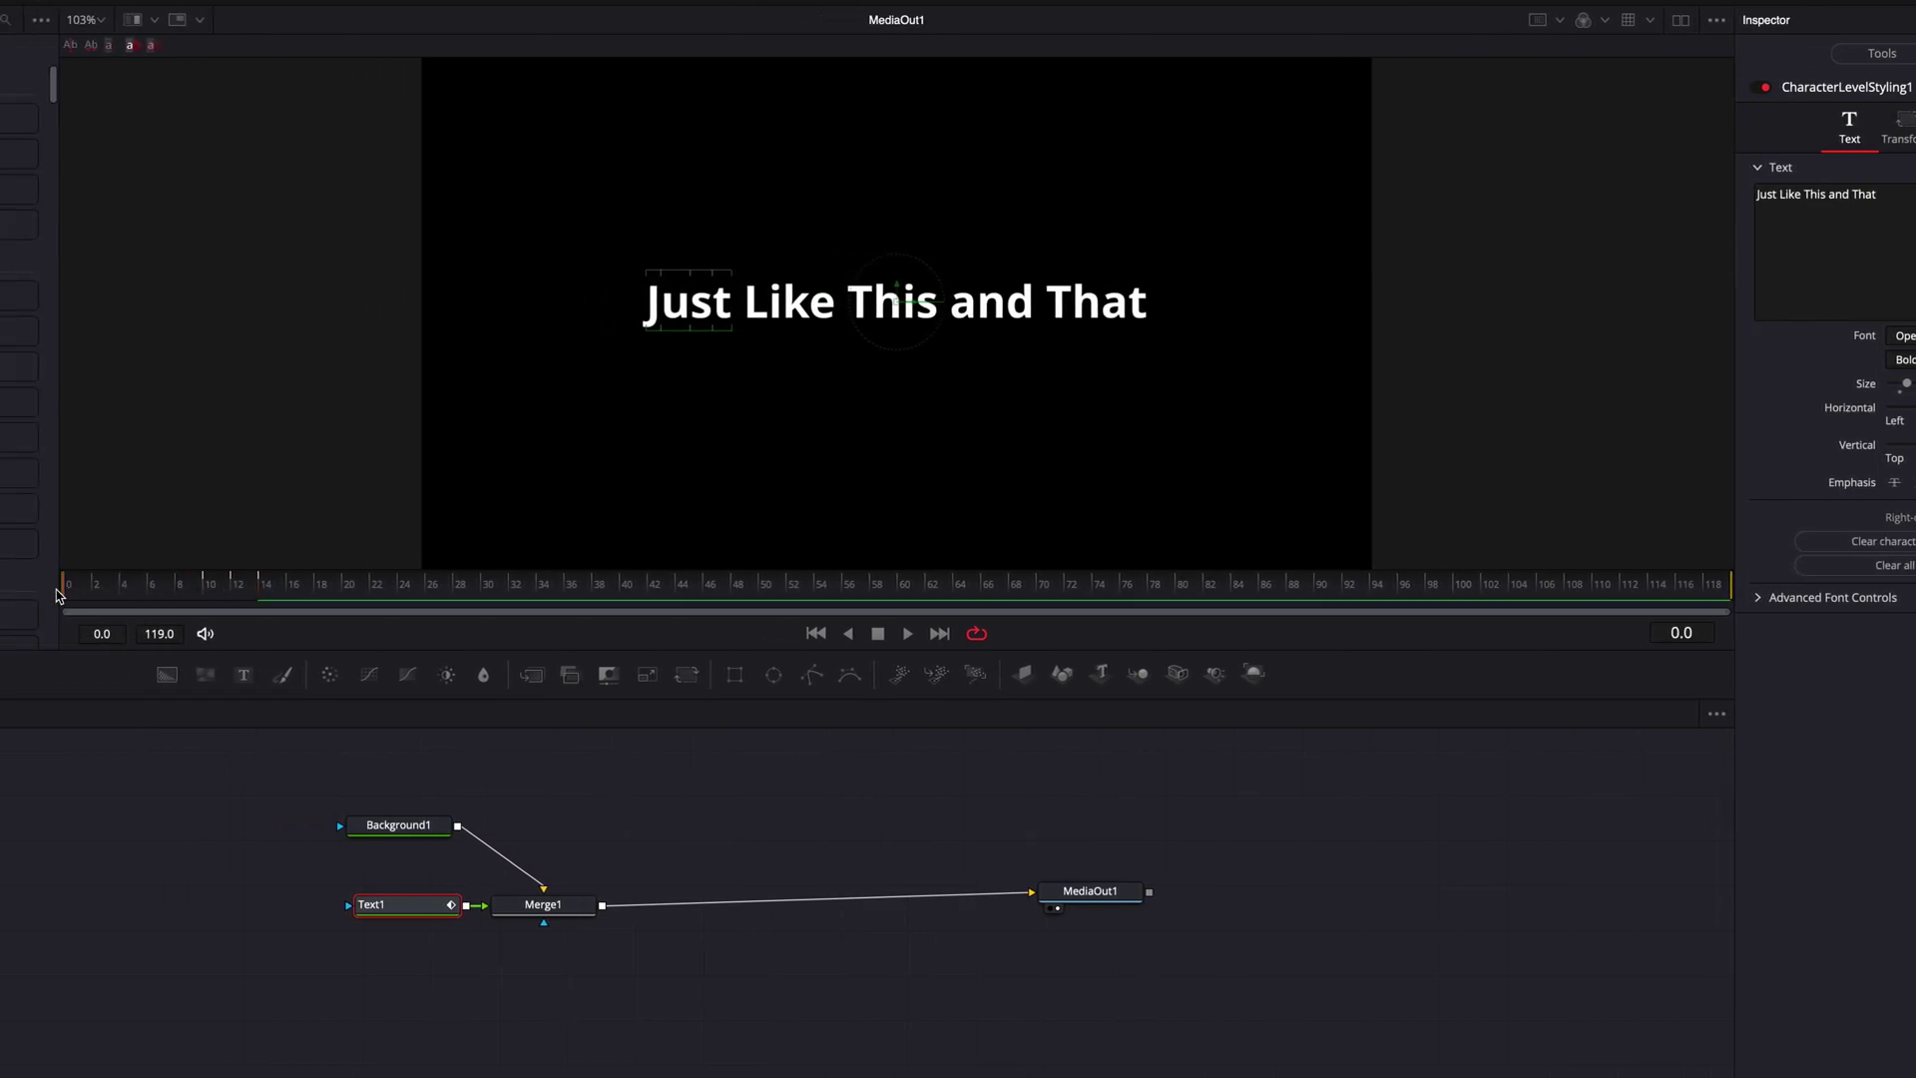
key(space)
click(171, 602)
click(45, 590)
key(space)
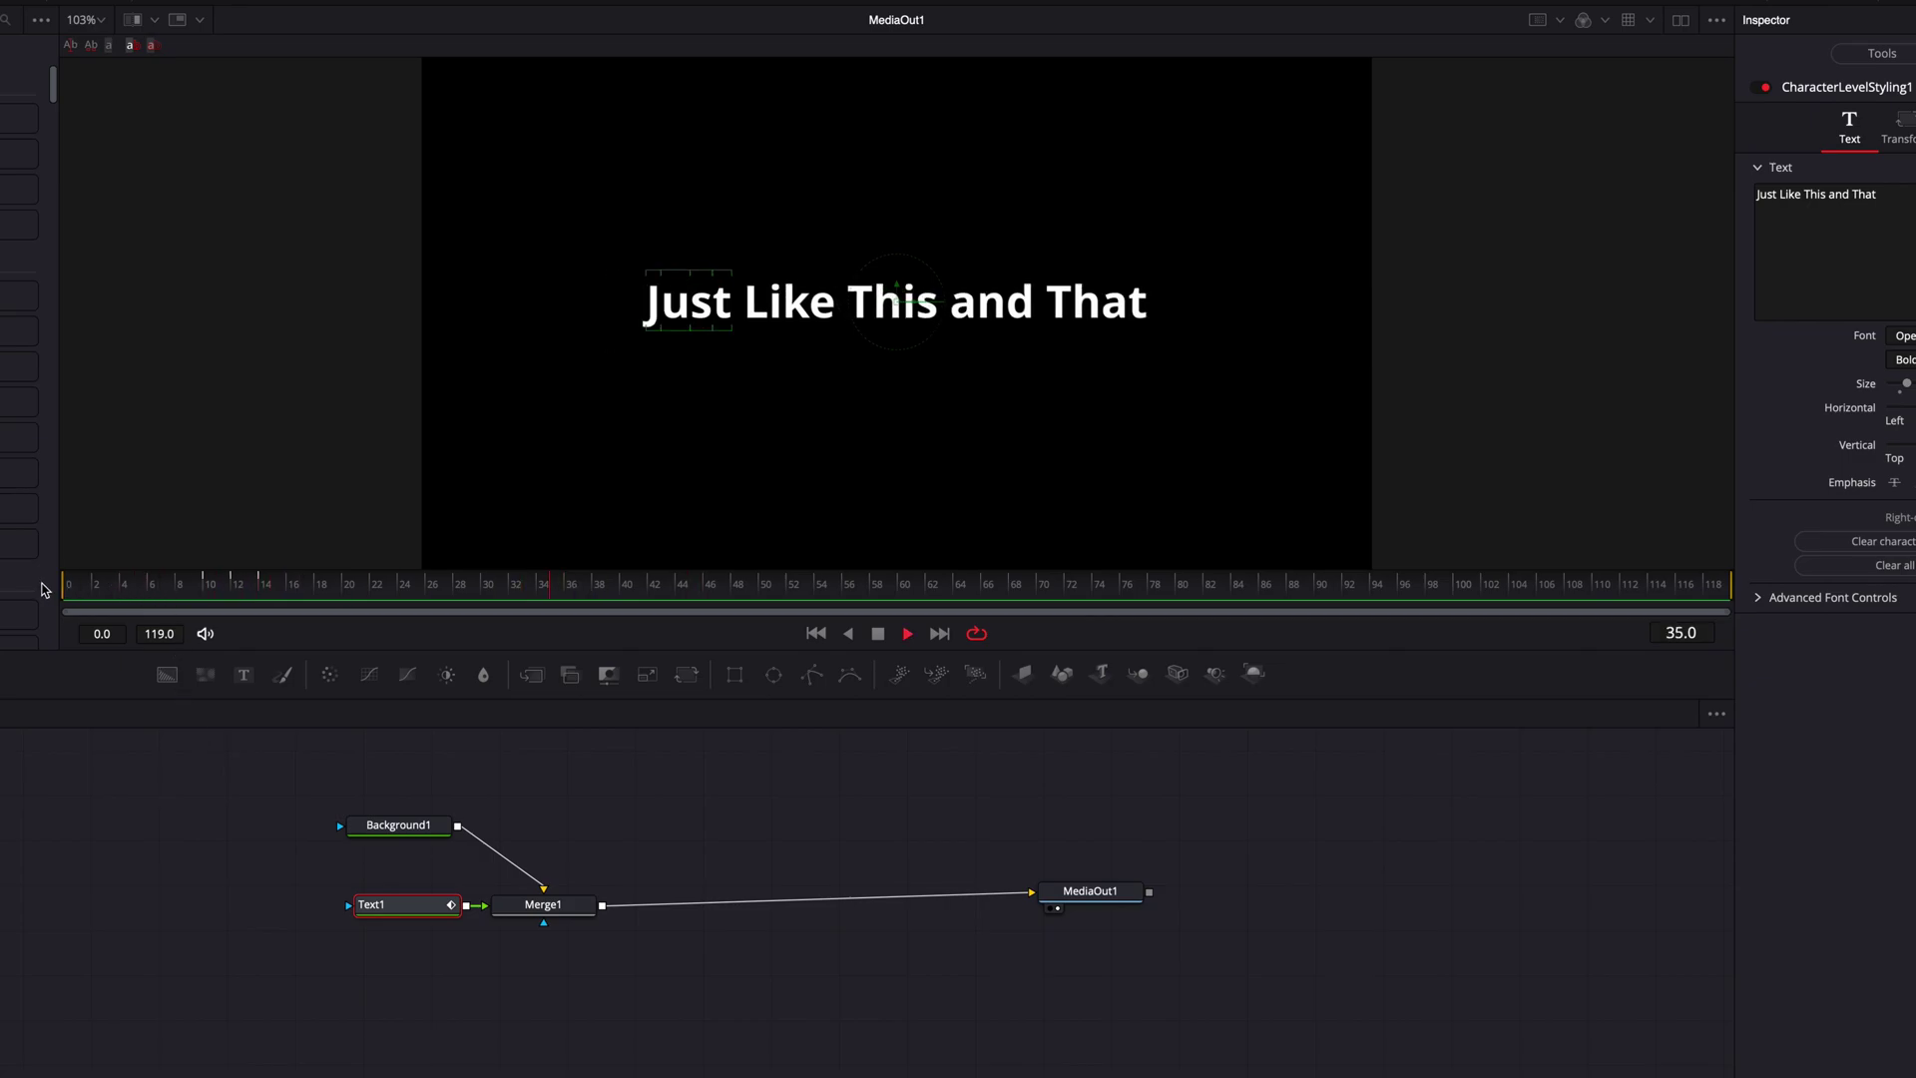